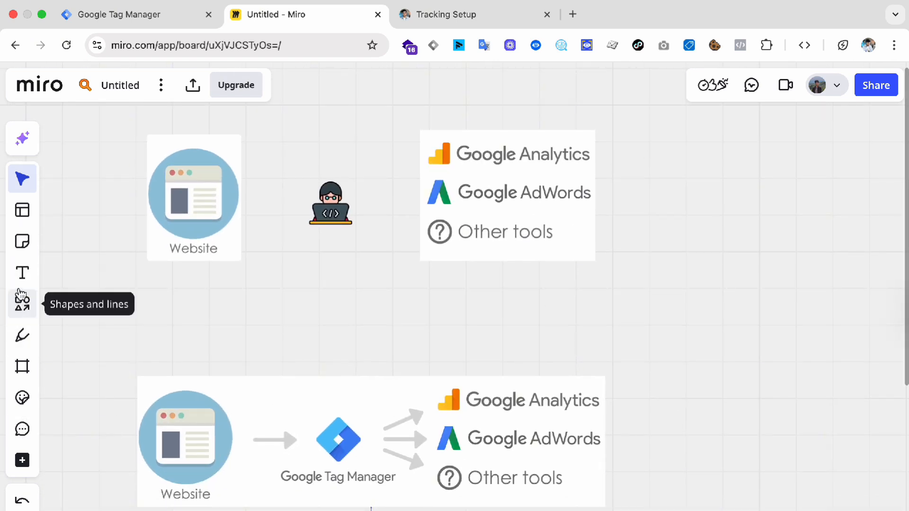
With the pen, draw a thin line beneath the upper diagram's tools card and a freehand loop around its developer icon.
{"action": "left_click", "coordinate": [22, 335]}
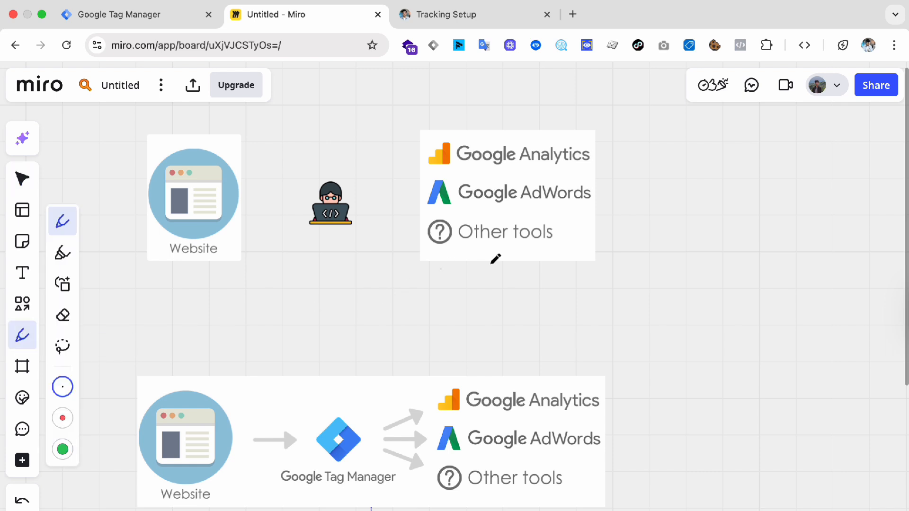
{"action": "left_click_drag", "start_coordinate": [501, 291], "coordinate": [663, 271]}
{"action": "scroll", "coordinate": [443, 282], "scroll_direction": "up", "scroll_amount": 5}
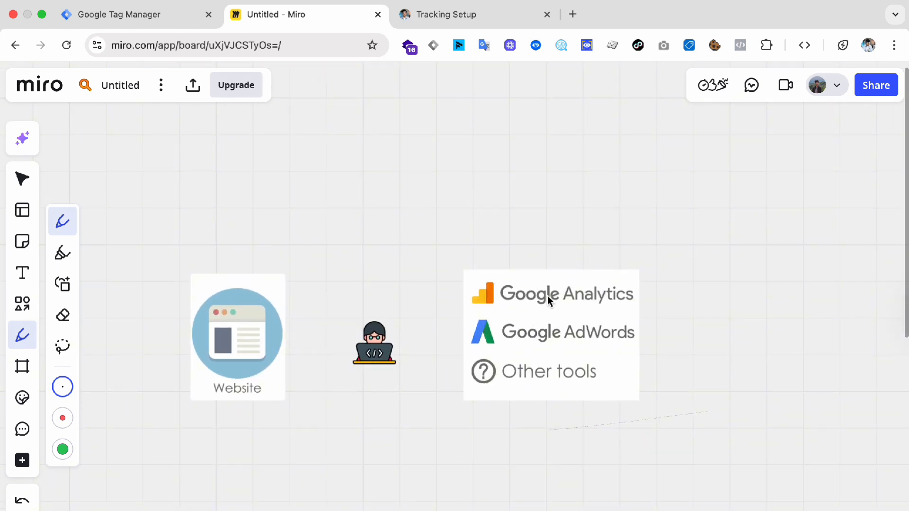
{"action": "mouse_move", "coordinate": [415, 309]}
{"action": "left_mouse_down"}
{"action": "mouse_move", "coordinate": [418, 294]}
{"action": "mouse_move", "coordinate": [355, 360]}
{"action": "mouse_move", "coordinate": [374, 400]}
{"action": "mouse_move", "coordinate": [414, 357]}
{"action": "mouse_move", "coordinate": [319, 308]}
{"action": "left_mouse_up"}
In the lower diagram, circle the Website icon and underline Google Analytics, Google AdWords and Other tools with the pen.
{"action": "scroll", "coordinate": [335, 334], "scroll_direction": "down", "scroll_amount": 5}
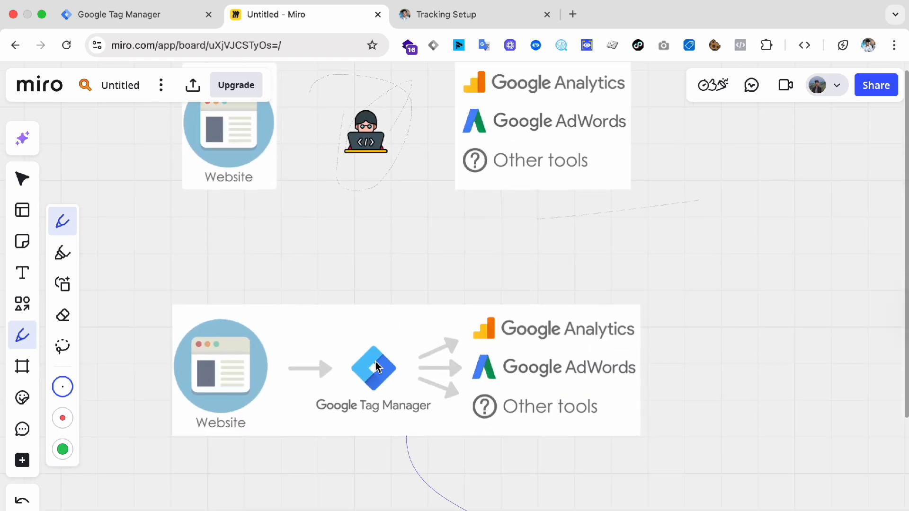
{"action": "scroll", "coordinate": [376, 367], "scroll_direction": "up", "scroll_amount": 2}
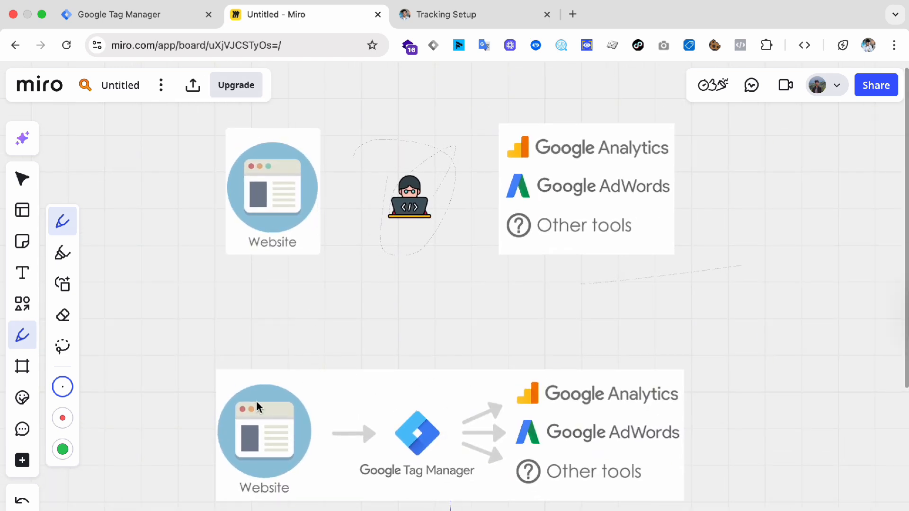
{"action": "mouse_move", "coordinate": [241, 395]}
{"action": "left_mouse_down"}
{"action": "mouse_move", "coordinate": [264, 499]}
{"action": "mouse_move", "coordinate": [215, 365]}
{"action": "left_mouse_up"}
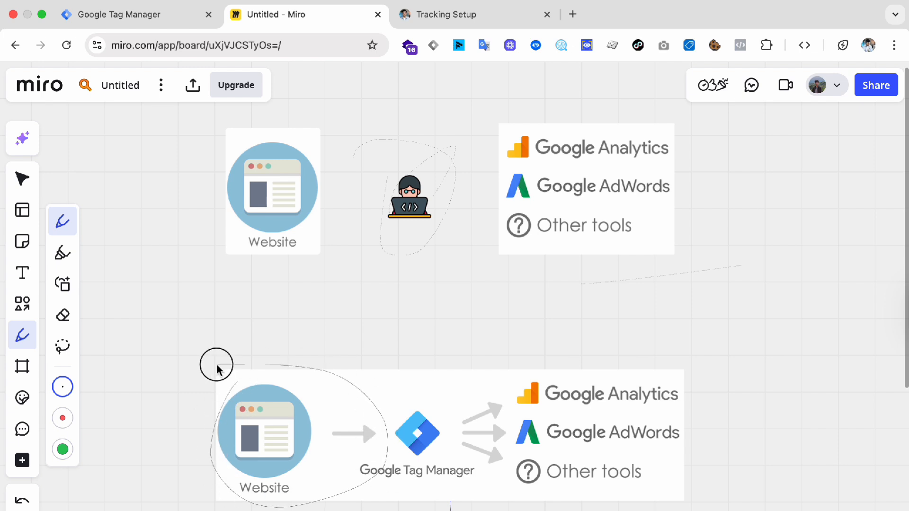
{"action": "left_click_drag", "start_coordinate": [532, 413], "coordinate": [778, 415]}
{"action": "left_click_drag", "start_coordinate": [534, 450], "coordinate": [709, 449]}
{"action": "left_click_drag", "start_coordinate": [514, 488], "coordinate": [710, 491]}
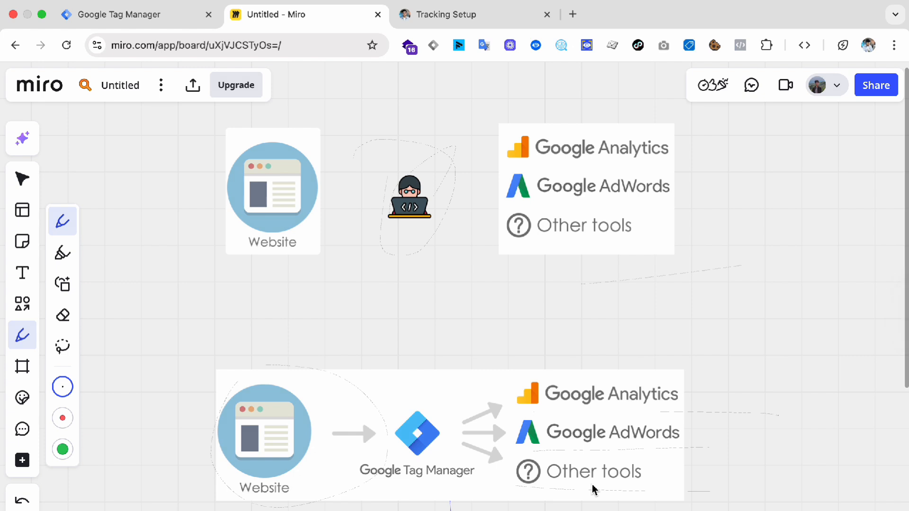
Draw freehand loops around the Google Tag Manager icon and the group of three tools in the lower diagram.
{"action": "scroll", "coordinate": [455, 449], "scroll_direction": "down", "scroll_amount": 10}
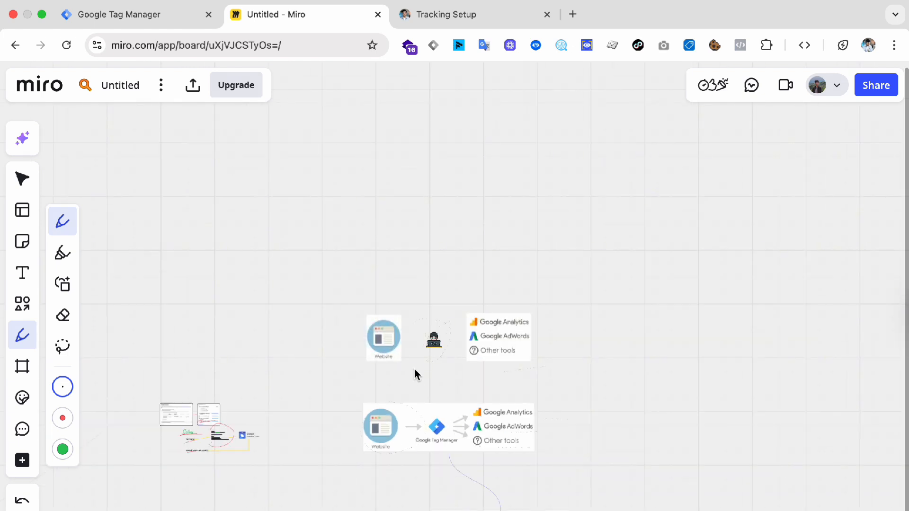
{"action": "scroll", "coordinate": [456, 440], "scroll_direction": "down", "scroll_amount": 3}
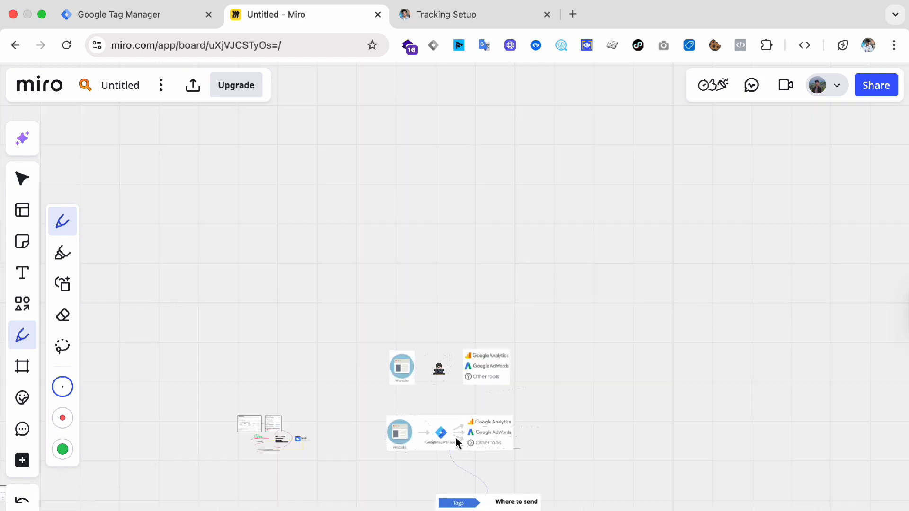
{"action": "scroll", "coordinate": [450, 448], "scroll_direction": "up", "scroll_amount": 10}
{"action": "scroll", "coordinate": [449, 449], "scroll_direction": "down", "scroll_amount": 5}
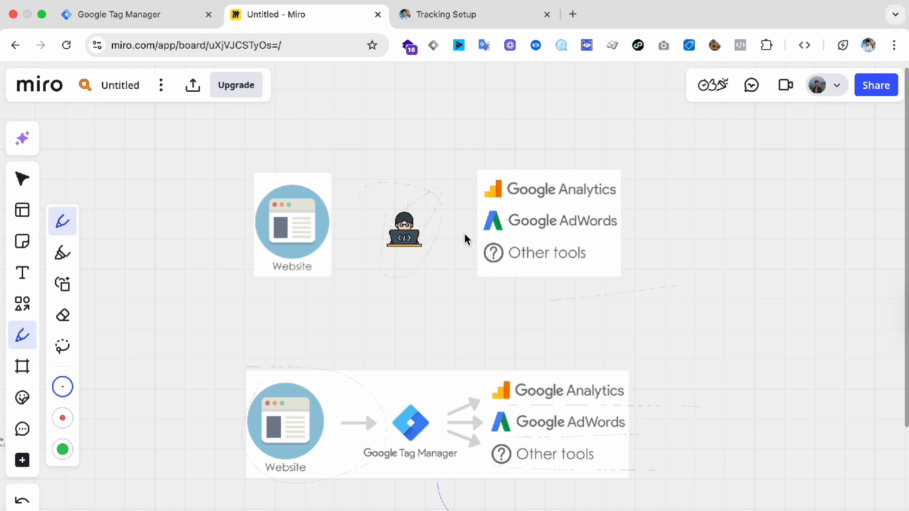
{"action": "scroll", "coordinate": [467, 406], "scroll_direction": "up", "scroll_amount": 10}
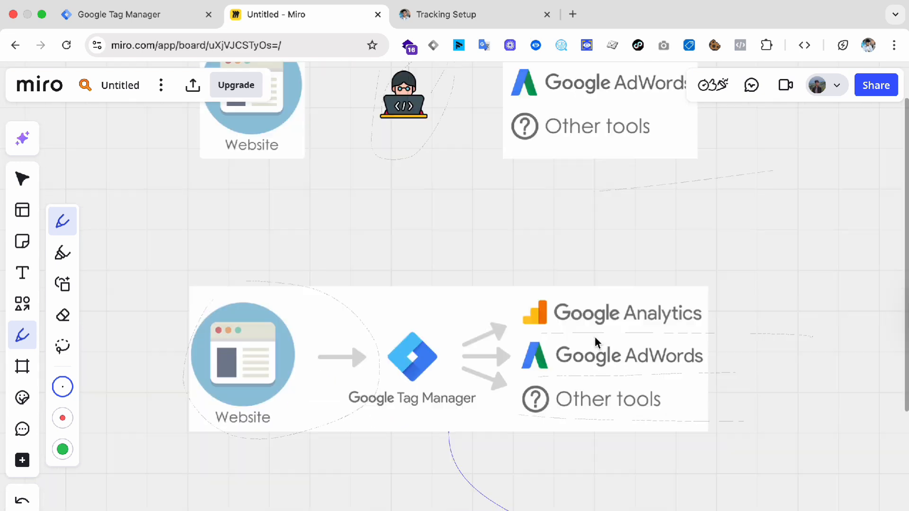
{"action": "scroll", "coordinate": [473, 316], "scroll_direction": "up", "scroll_amount": 2}
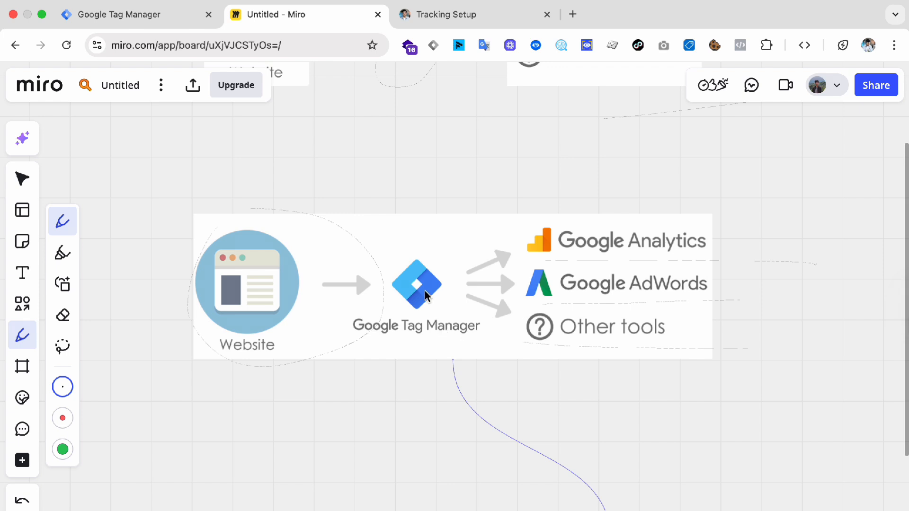
{"action": "scroll", "coordinate": [431, 303], "scroll_direction": "up", "scroll_amount": 3}
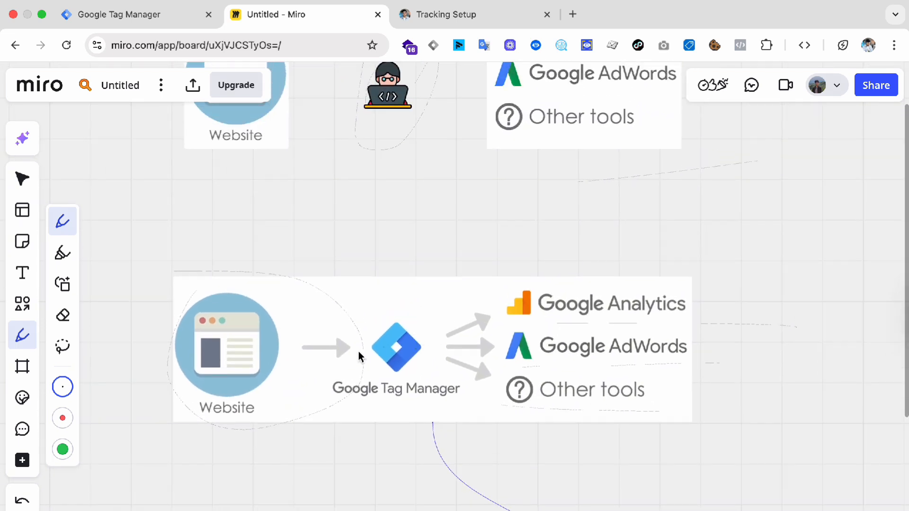
{"action": "mouse_move", "coordinate": [368, 320]}
{"action": "left_mouse_down"}
{"action": "mouse_move", "coordinate": [432, 308]}
{"action": "mouse_move", "coordinate": [440, 333]}
{"action": "left_mouse_up"}
{"action": "mouse_move", "coordinate": [512, 296]}
{"action": "left_mouse_down"}
{"action": "mouse_move", "coordinate": [499, 371]}
{"action": "mouse_move", "coordinate": [734, 264]}
{"action": "mouse_move", "coordinate": [481, 316]}
{"action": "left_mouse_up"}
Examine the Tags, Triggers and Variables diagram and its connection to the Google Tag Manager diagram.
{"action": "scroll", "coordinate": [432, 294], "scroll_direction": "down", "scroll_amount": 10}
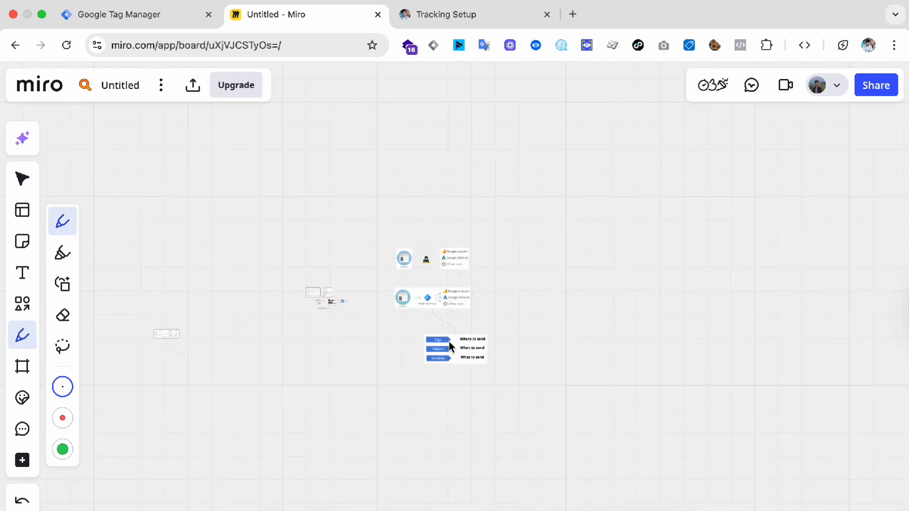
{"action": "scroll", "coordinate": [463, 386], "scroll_direction": "up", "scroll_amount": 10}
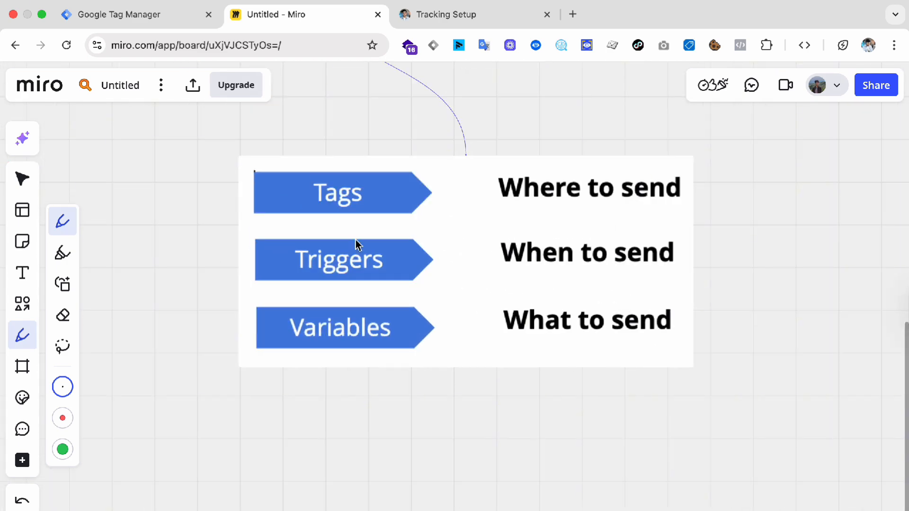
{"action": "scroll", "coordinate": [459, 155], "scroll_direction": "up", "scroll_amount": 3}
{"action": "scroll", "coordinate": [451, 164], "scroll_direction": "down", "scroll_amount": 5}
{"action": "scroll", "coordinate": [450, 164], "scroll_direction": "up", "scroll_amount": 2}
{"action": "scroll", "coordinate": [450, 164], "scroll_direction": "up", "scroll_amount": 3}
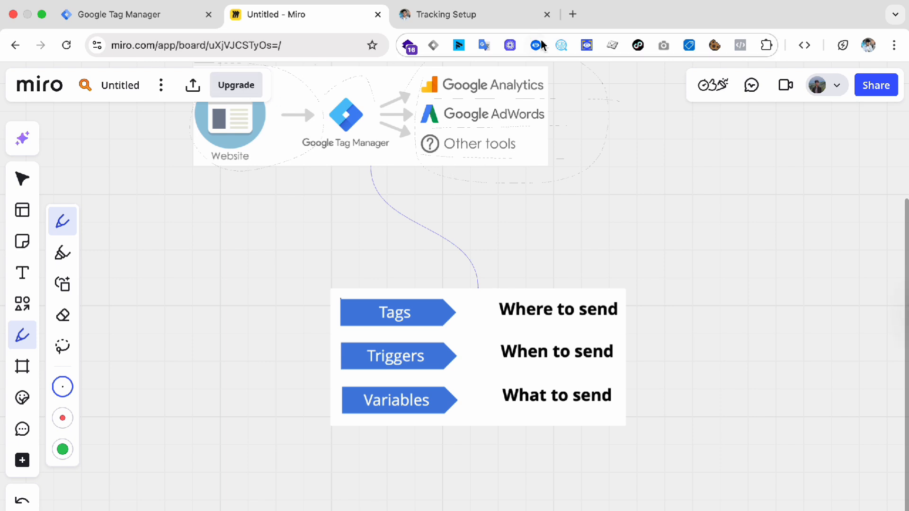
Switch from the Miro board to the open Google Tag Manager page and select its web address.
{"action": "left_click", "coordinate": [138, 19]}
{"action": "left_click", "coordinate": [189, 46]}
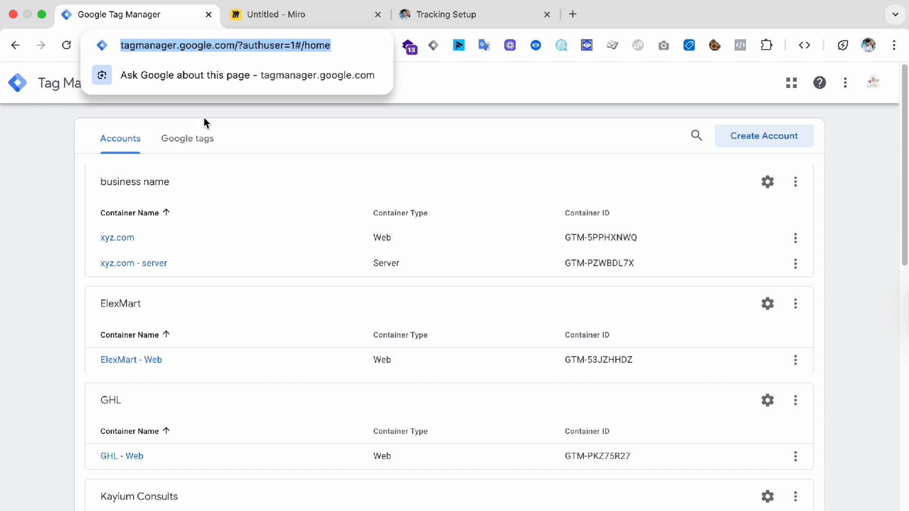
Search Google for "tagmanger" in a new browser tab, open the Google Tag Manager result and close that tab again.
{"action": "left_click", "coordinate": [574, 15]}
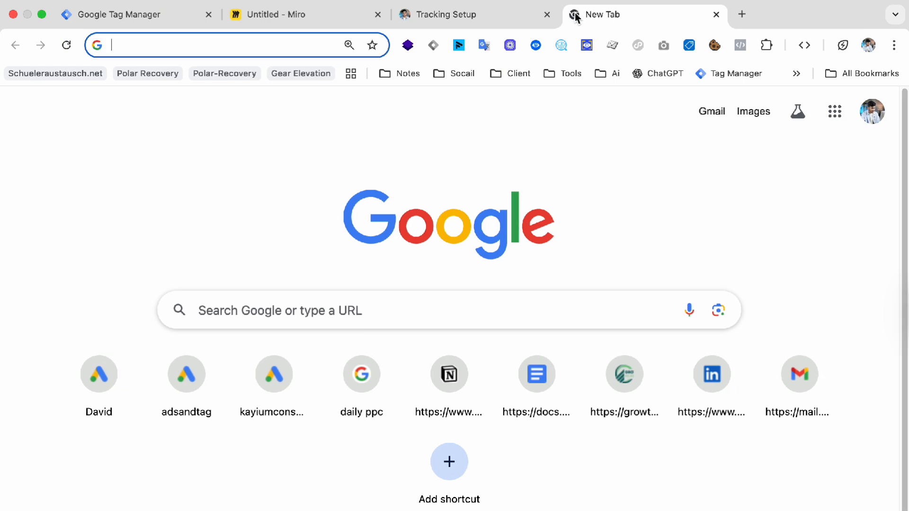
{"action": "type", "text": "tagmanger"}
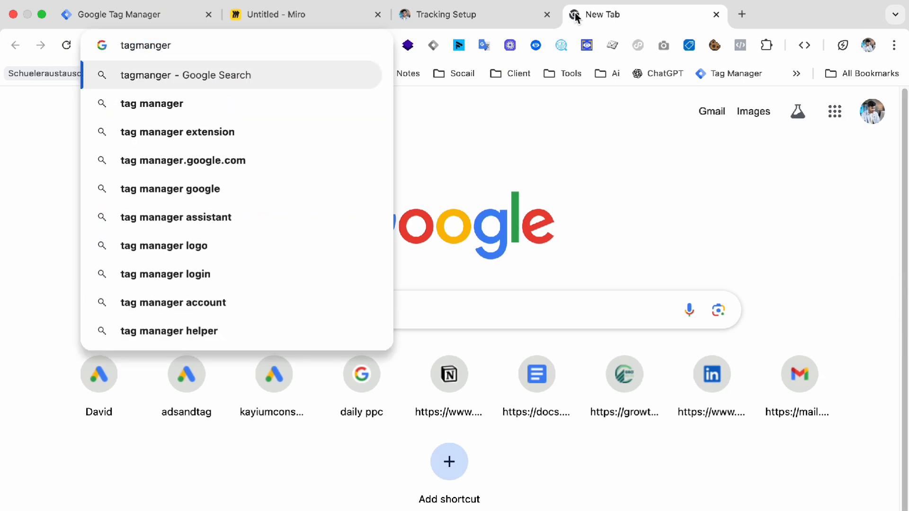
{"action": "key", "text": "Return"}
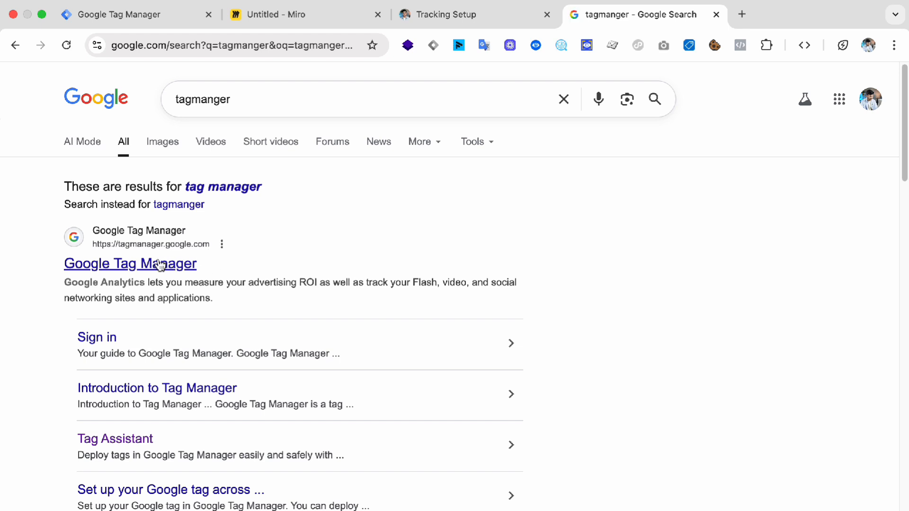
{"action": "left_click", "coordinate": [91, 265]}
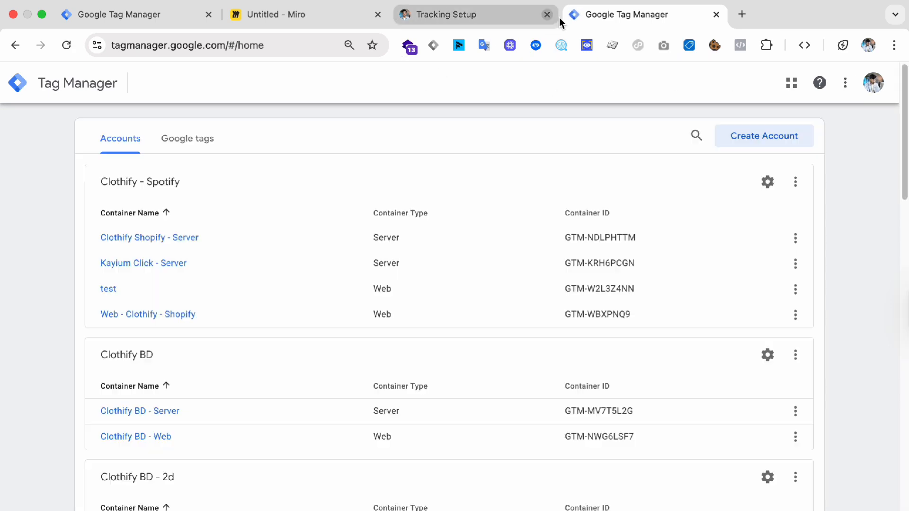
{"action": "middle_click", "coordinate": [615, 13]}
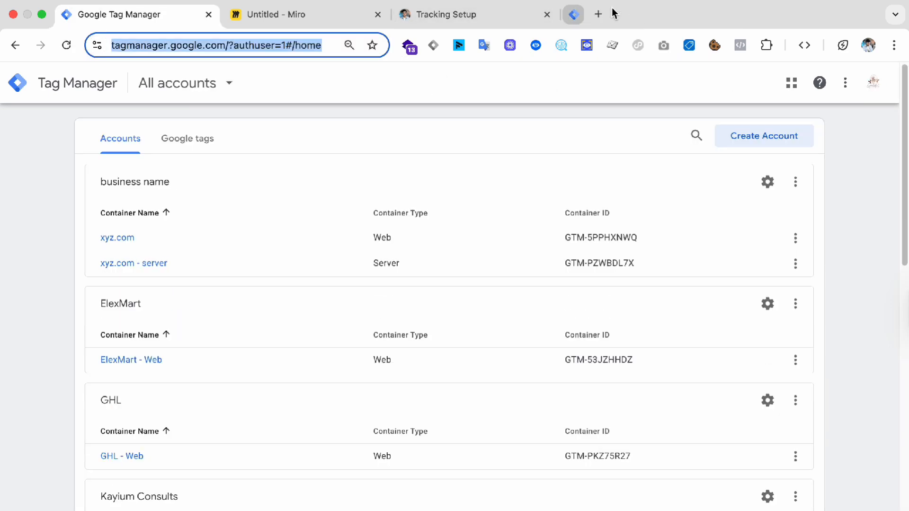
{"action": "left_click", "coordinate": [539, 116]}
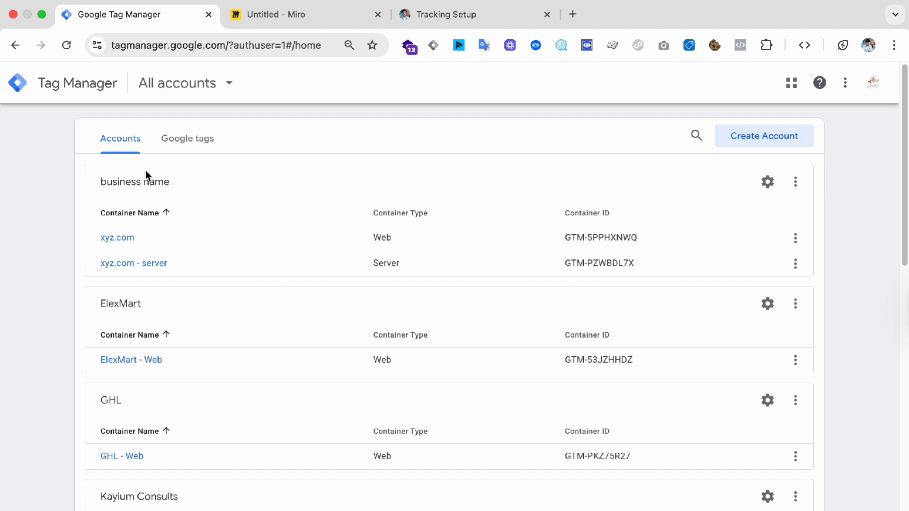
Look through the existing accounts and containers, and start adding a new Tag Manager account.
{"action": "scroll", "coordinate": [122, 207], "scroll_direction": "down", "scroll_amount": 2}
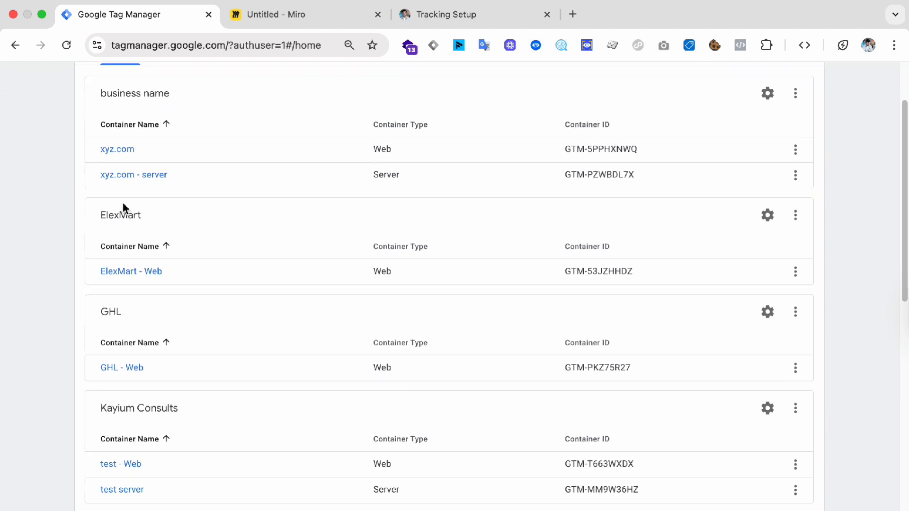
{"action": "scroll", "coordinate": [105, 298], "scroll_direction": "down", "scroll_amount": 5}
{"action": "scroll", "coordinate": [105, 298], "scroll_direction": "down", "scroll_amount": 2}
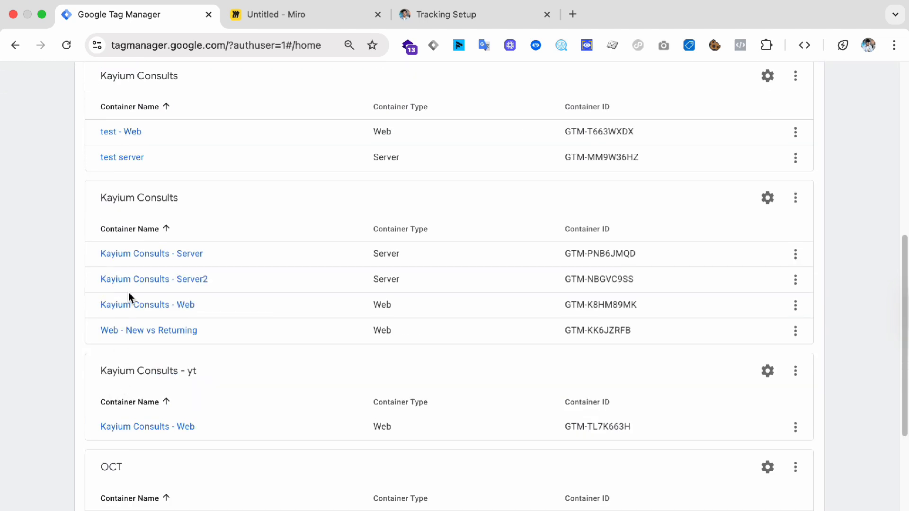
{"action": "scroll", "coordinate": [229, 257], "scroll_direction": "up", "scroll_amount": 9}
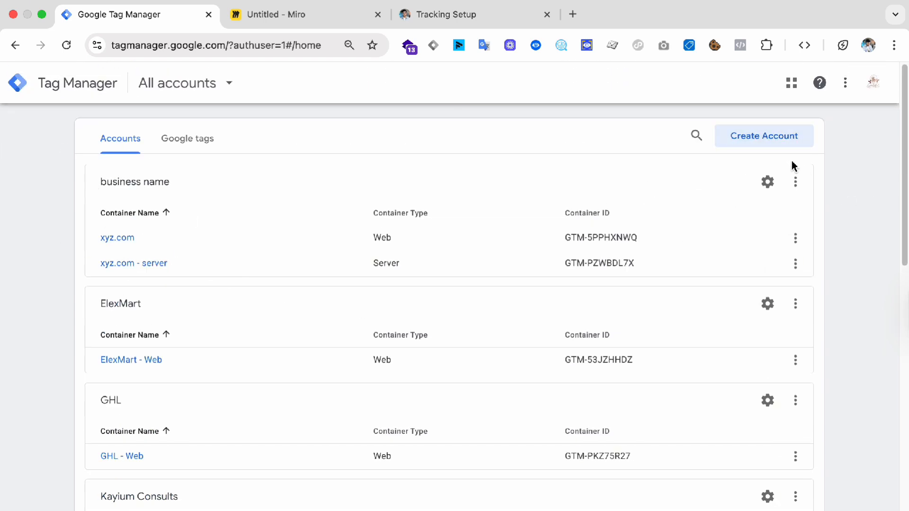
{"action": "left_click", "coordinate": [751, 145]}
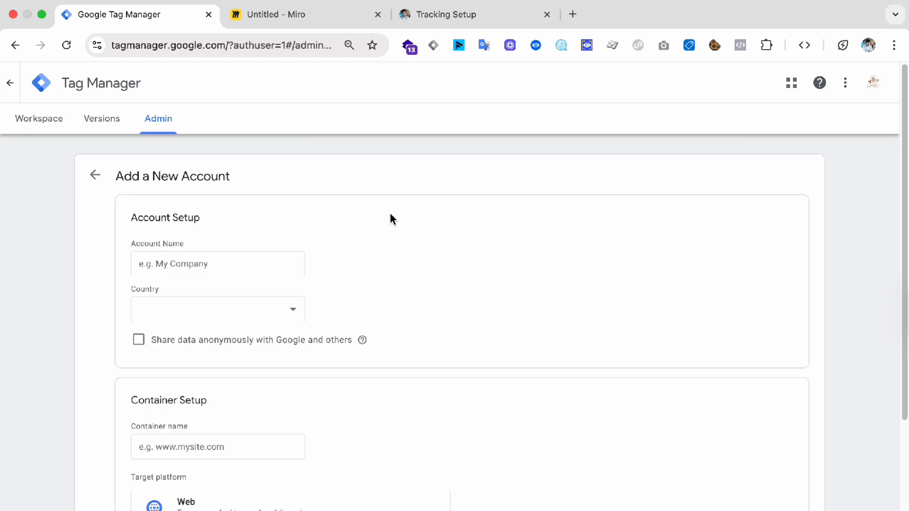
Enter "GTM Video" as the new account's name.
{"action": "left_click", "coordinate": [188, 264]}
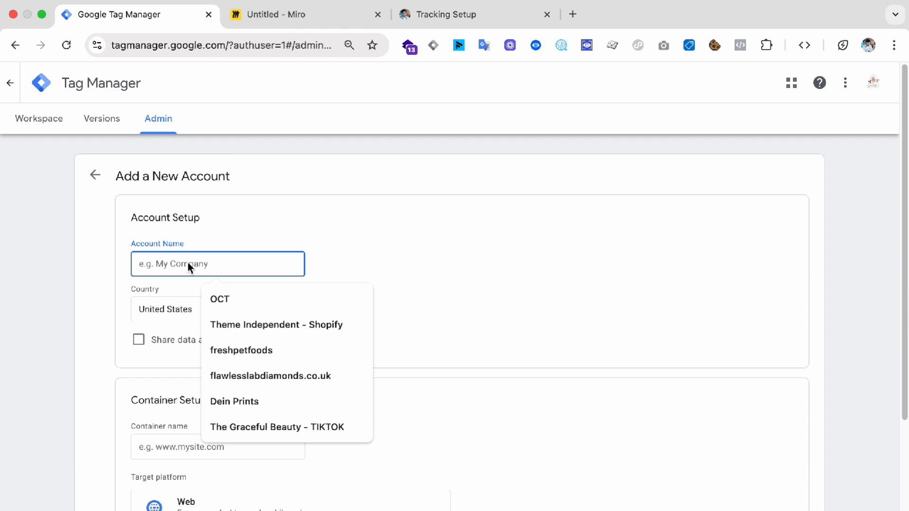
{"action": "type", "text": "GTM"}
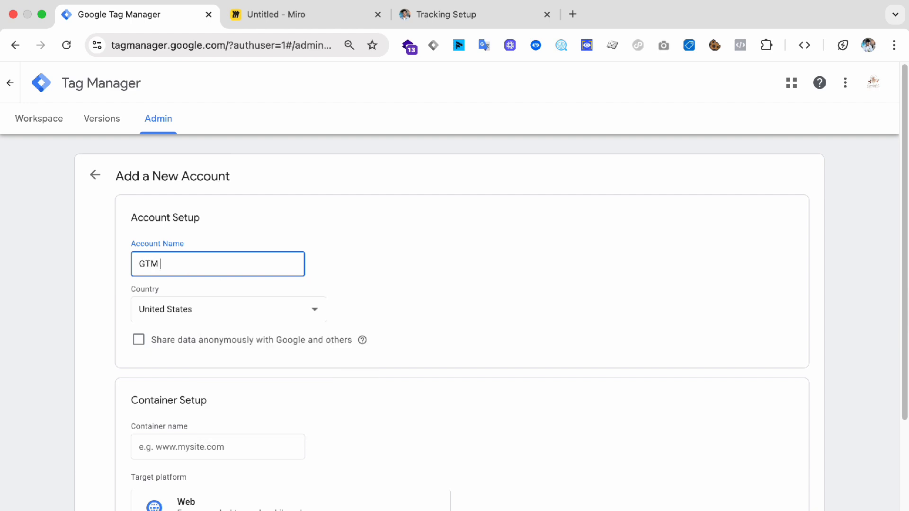
{"action": "type", "text": " Video"}
{"action": "scroll", "coordinate": [166, 263], "scroll_direction": "down", "scroll_amount": 1}
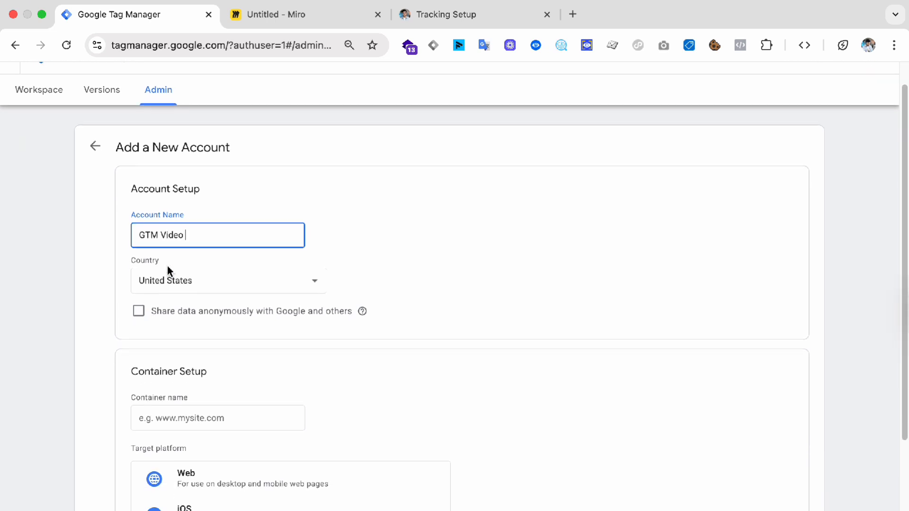
Set the new account's name to "xyz".
{"action": "triple_click", "coordinate": [198, 236]}
{"action": "type", "text": "xyz"}
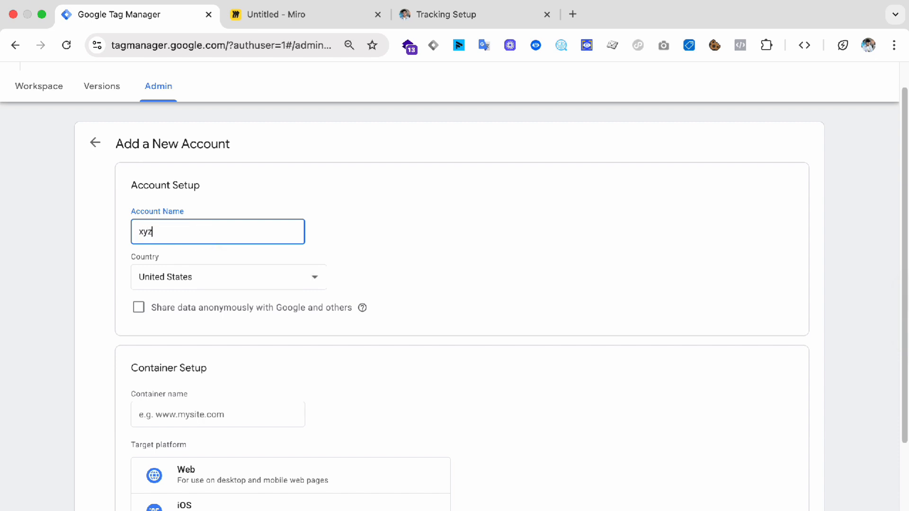
{"action": "left_click", "coordinate": [203, 253]}
Name the new container "xyz - web".
{"action": "scroll", "coordinate": [203, 258], "scroll_direction": "down", "scroll_amount": 4}
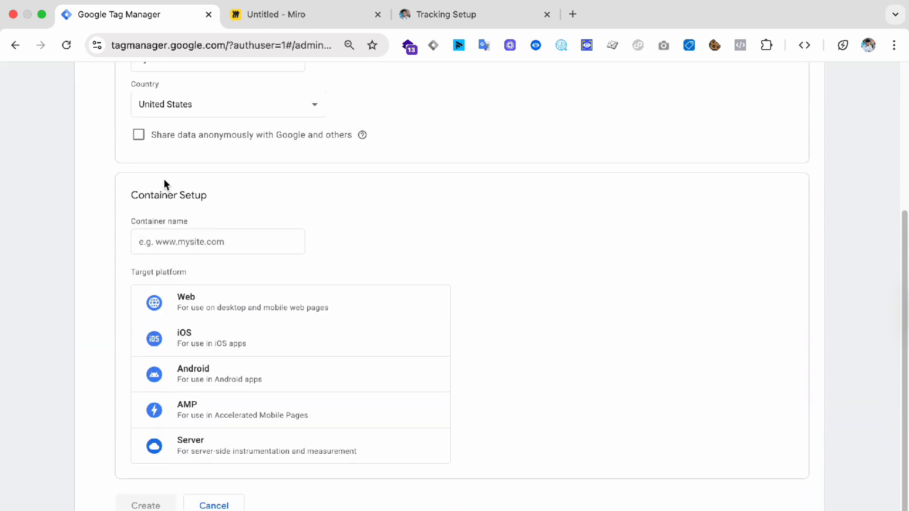
{"action": "scroll", "coordinate": [161, 184], "scroll_direction": "up", "scroll_amount": 2}
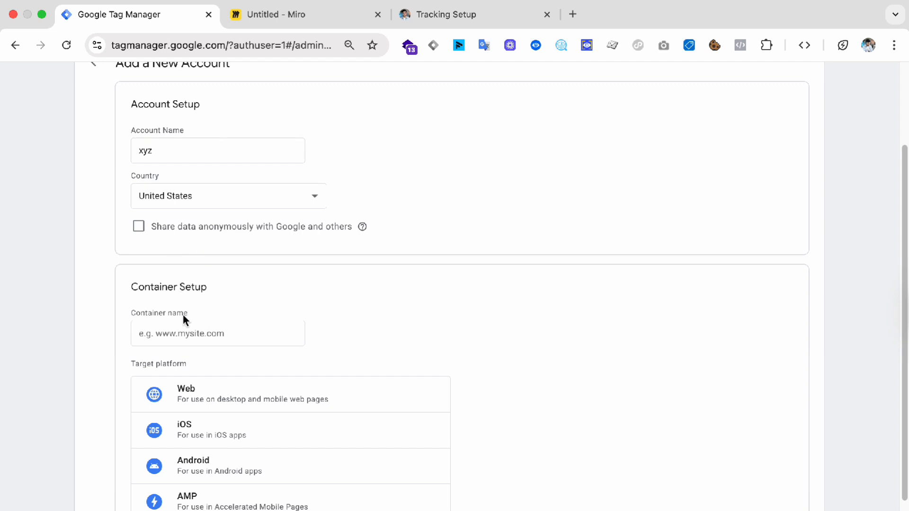
{"action": "left_click", "coordinate": [176, 327]}
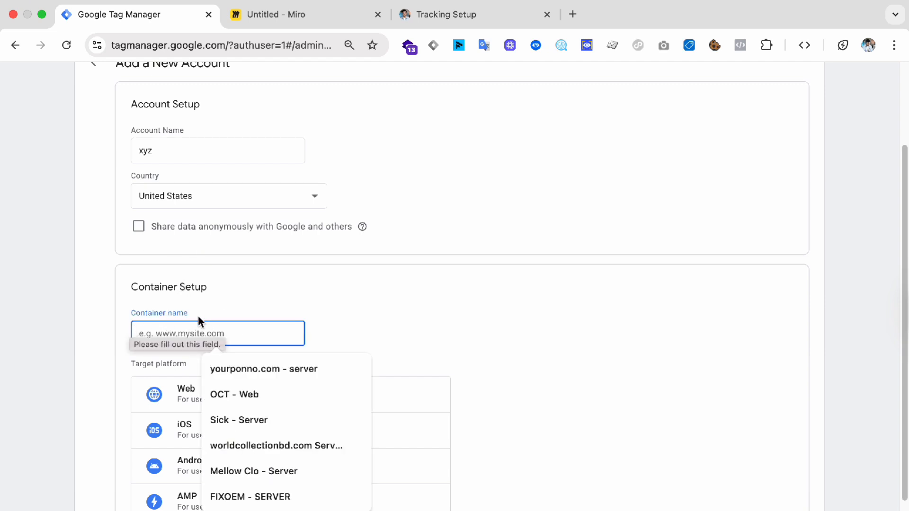
{"action": "left_click", "coordinate": [466, 344]}
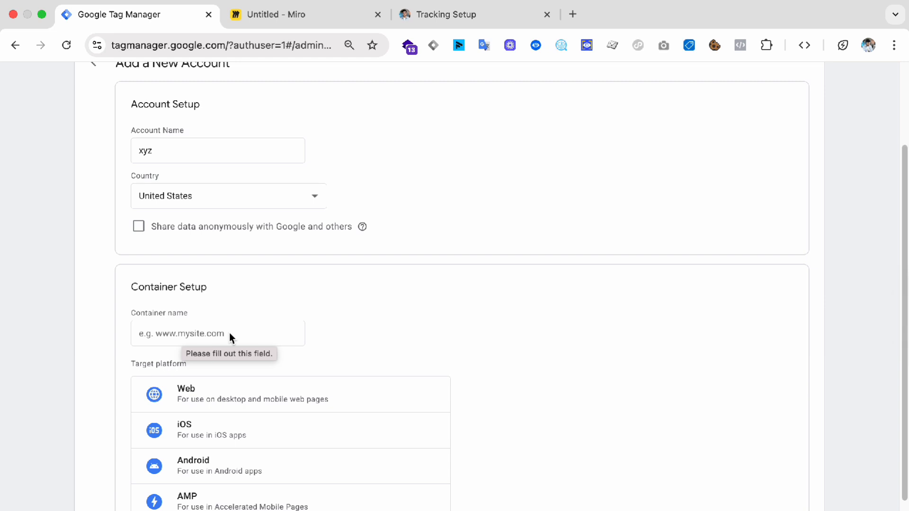
{"action": "left_click", "coordinate": [229, 336]}
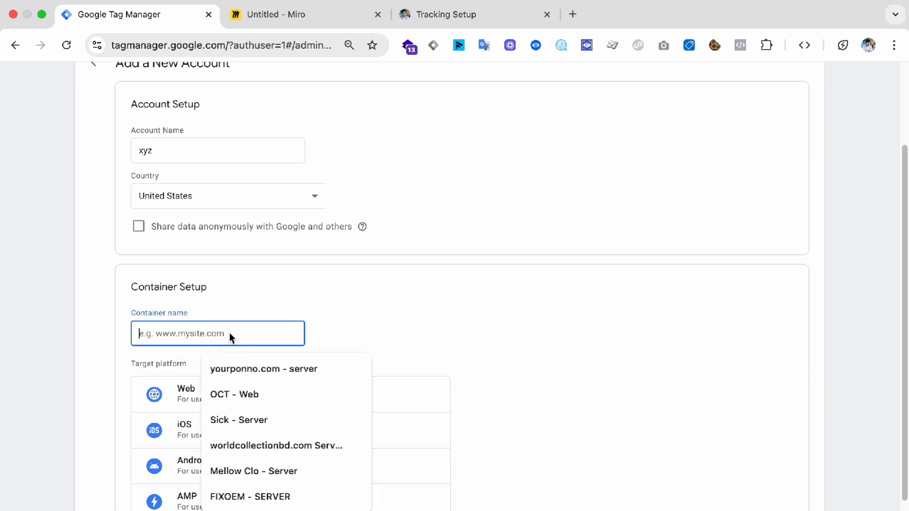
{"action": "type", "text": "- web"}
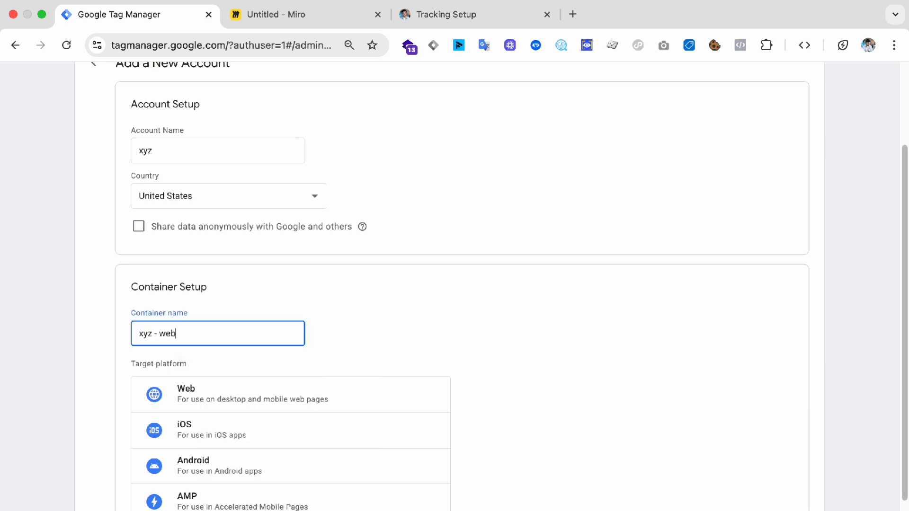
Choose Web as the container's target platform and try to create the account, accepting the Terms of Service Agreement.
{"action": "scroll", "coordinate": [258, 369], "scroll_direction": "down", "scroll_amount": 2}
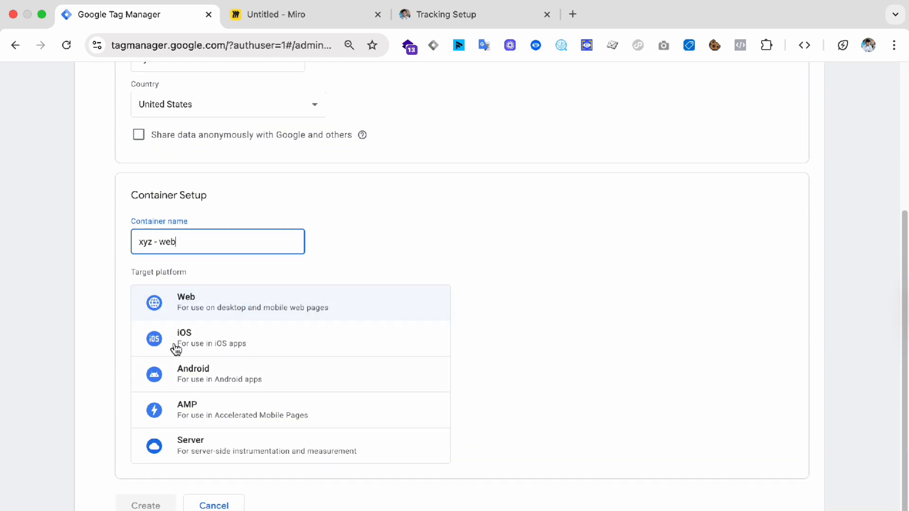
{"action": "left_click", "coordinate": [330, 299]}
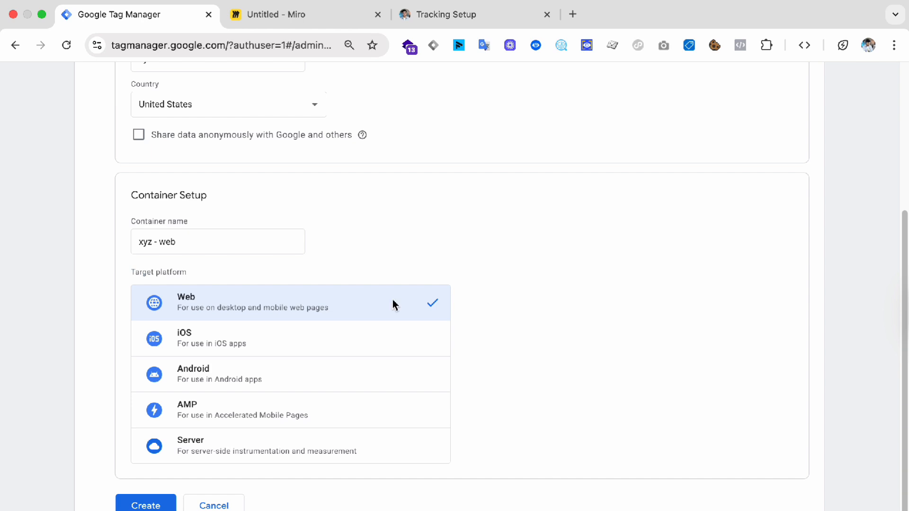
{"action": "left_click", "coordinate": [158, 506]}
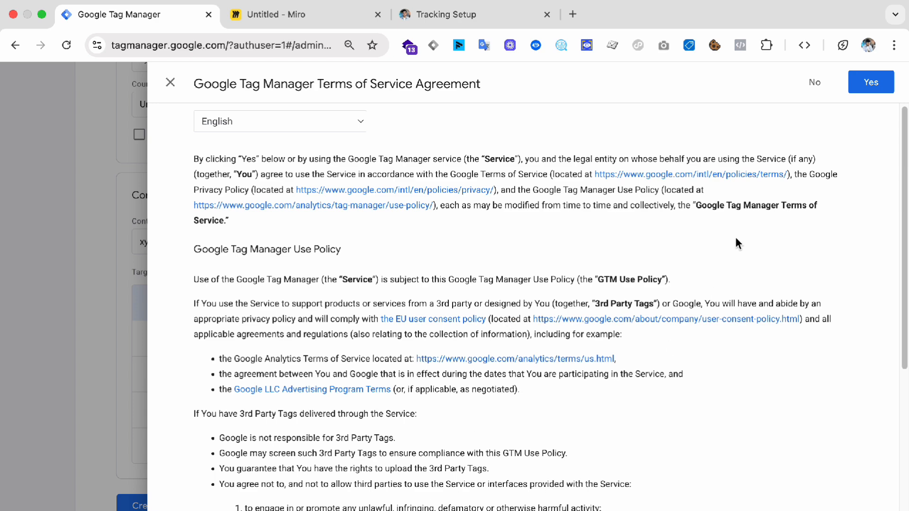
{"action": "left_click", "coordinate": [871, 82]}
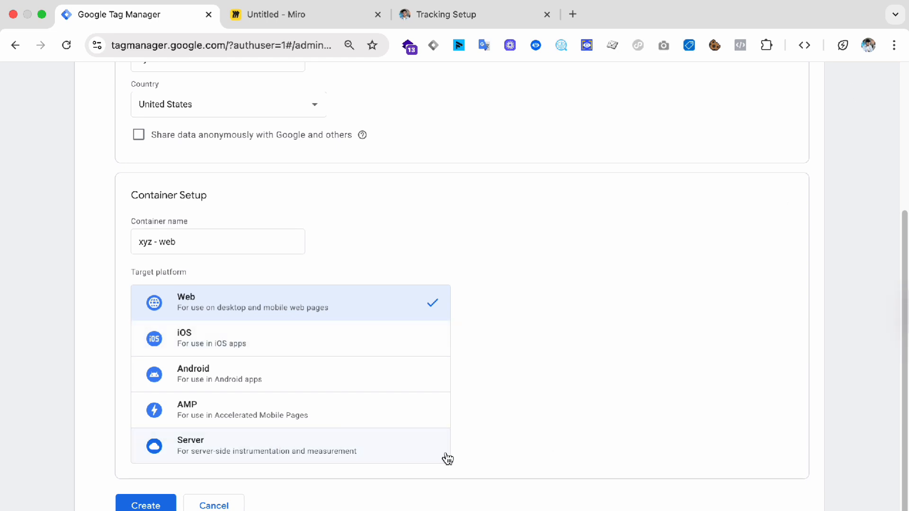
Leave the new account form and return to the list of all accounts.
{"action": "scroll", "coordinate": [412, 467], "scroll_direction": "up", "scroll_amount": 5}
{"action": "left_click", "coordinate": [95, 175]}
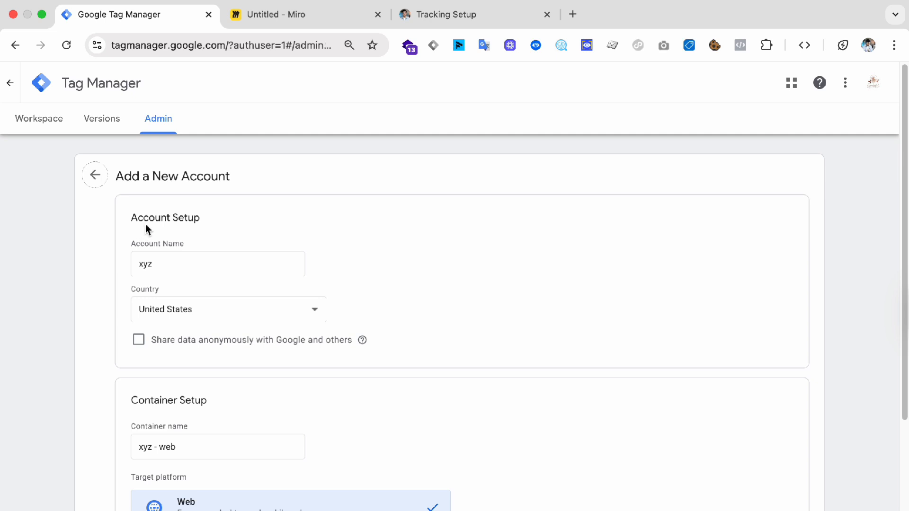
{"action": "left_click", "coordinate": [203, 266]}
{"action": "double_click", "coordinate": [202, 265]}
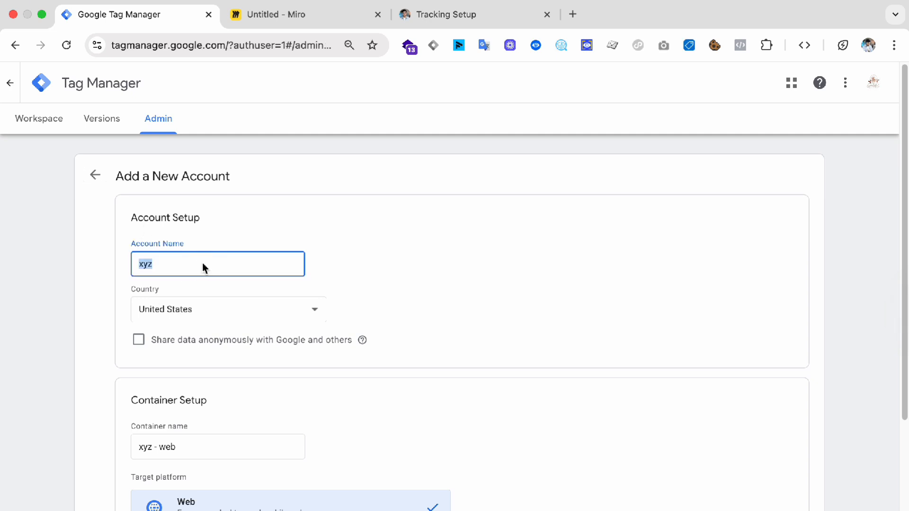
{"action": "key", "text": "Escape"}
{"action": "left_click", "coordinate": [64, 125]}
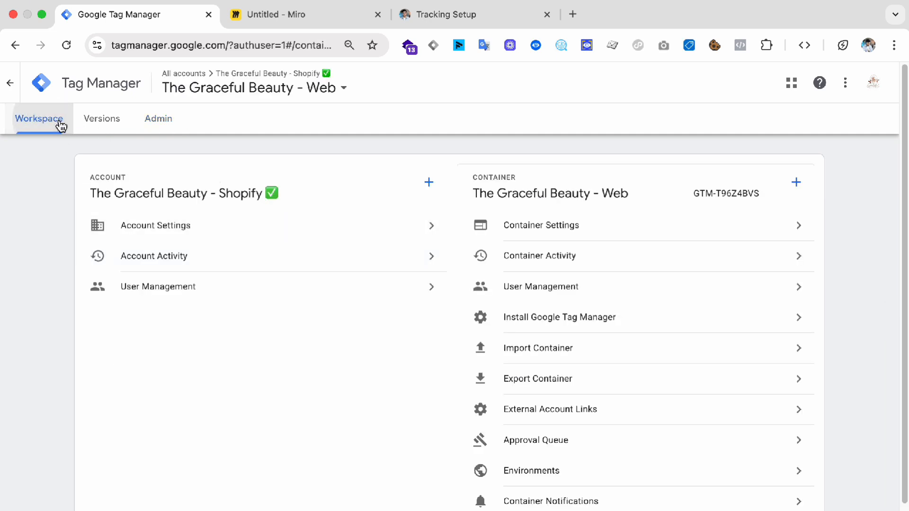
{"action": "left_click", "coordinate": [10, 83]}
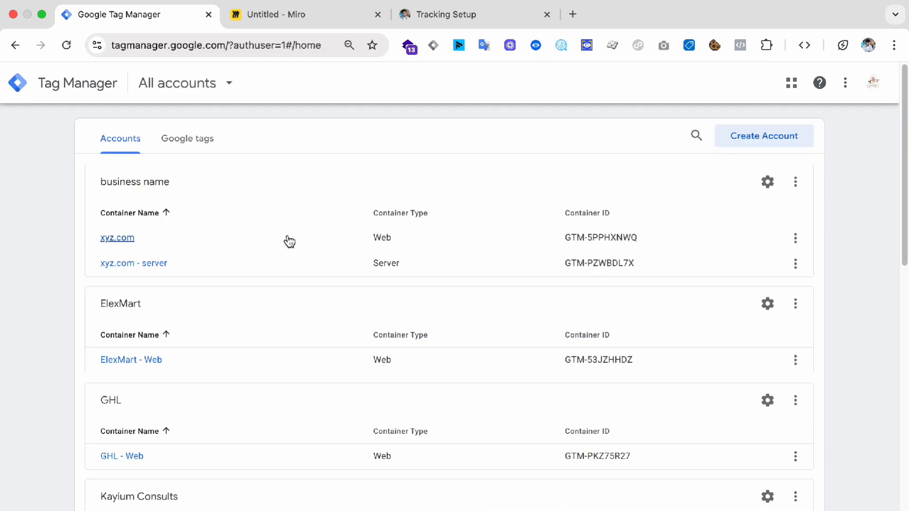
Open the existing "OCT - Typeform Web" container under the OCT - Typeform account.
{"action": "scroll", "coordinate": [253, 274], "scroll_direction": "down", "scroll_amount": 10}
{"action": "scroll", "coordinate": [128, 258], "scroll_direction": "up", "scroll_amount": 5}
{"action": "scroll", "coordinate": [149, 400], "scroll_direction": "down", "scroll_amount": 1}
{"action": "scroll", "coordinate": [148, 405], "scroll_direction": "down", "scroll_amount": 4}
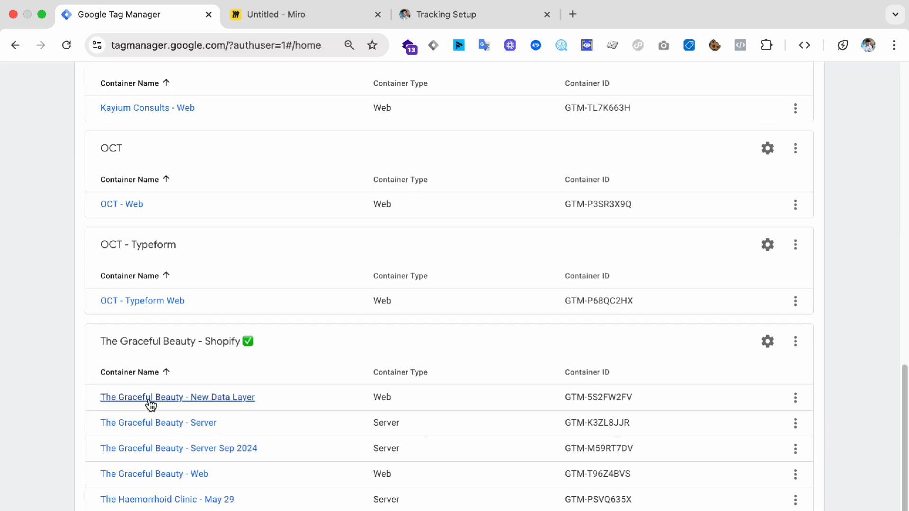
{"action": "left_click", "coordinate": [164, 302]}
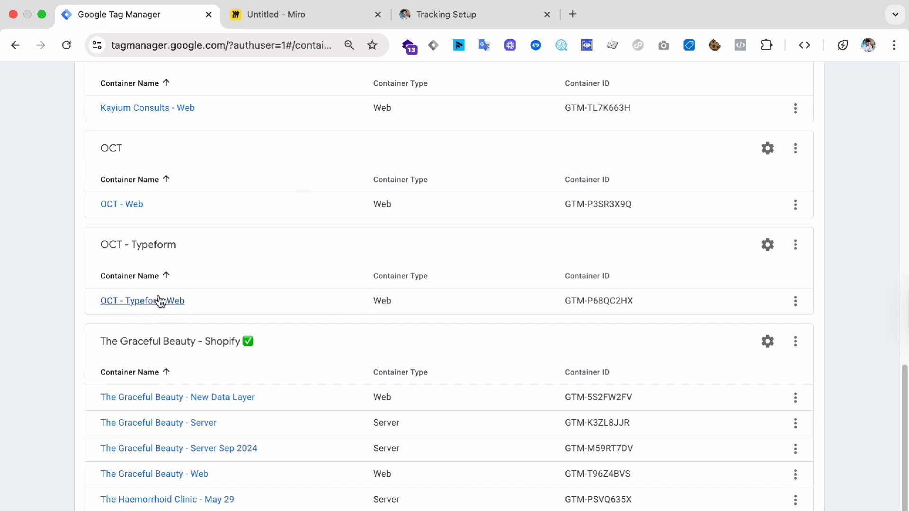
{"action": "left_click", "coordinate": [158, 300]}
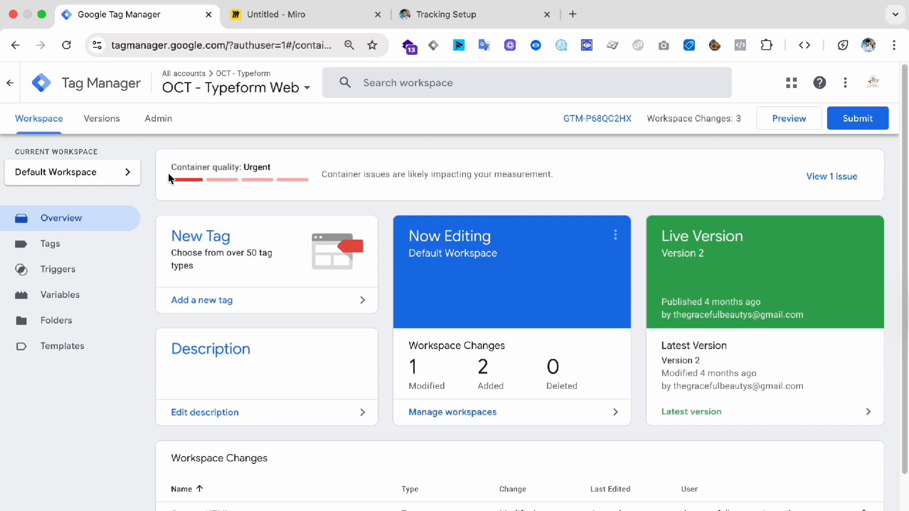
Highlight the container quality notice and open the container's Google Tag Manager installation code.
{"action": "left_click_drag", "start_coordinate": [161, 164], "coordinate": [411, 194]}
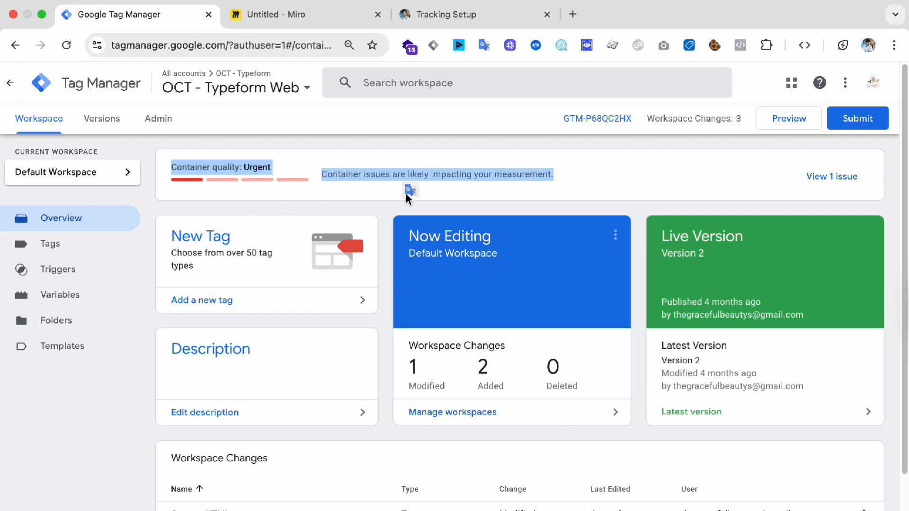
{"action": "left_click", "coordinate": [571, 134]}
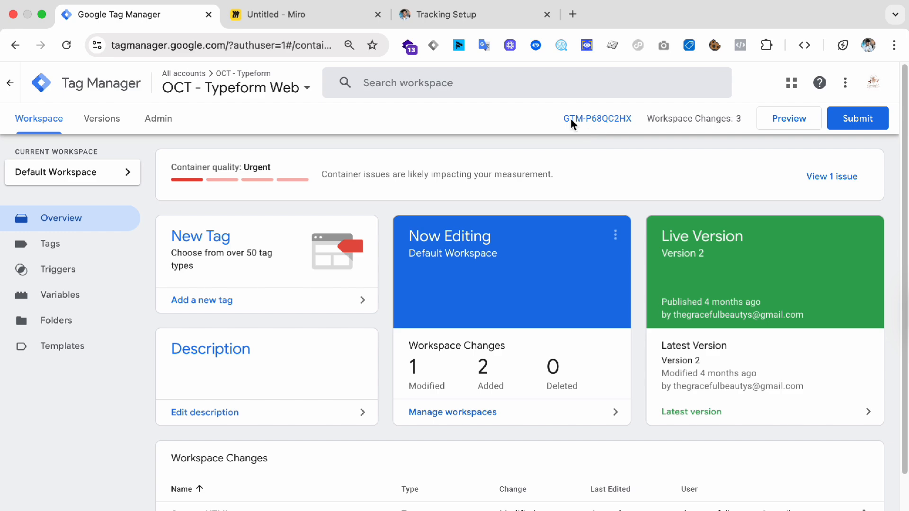
{"action": "left_click", "coordinate": [589, 120]}
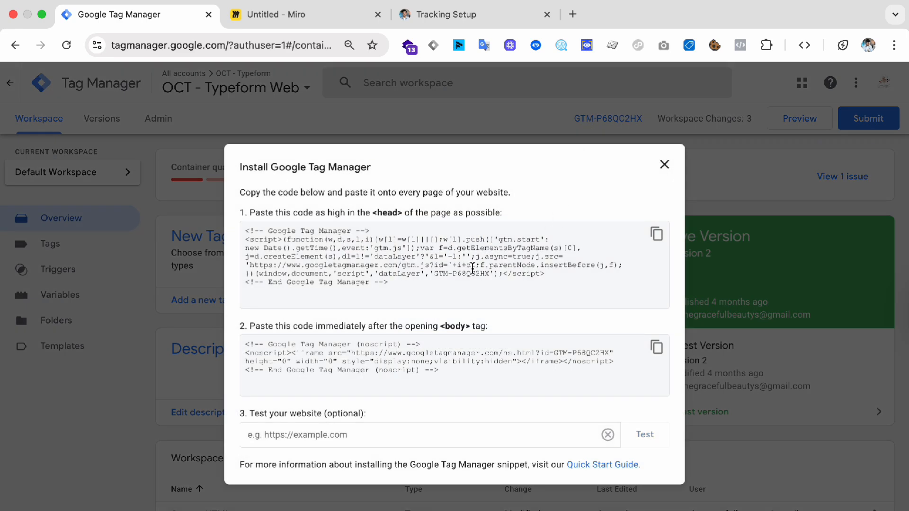
{"action": "left_click", "coordinate": [665, 166]}
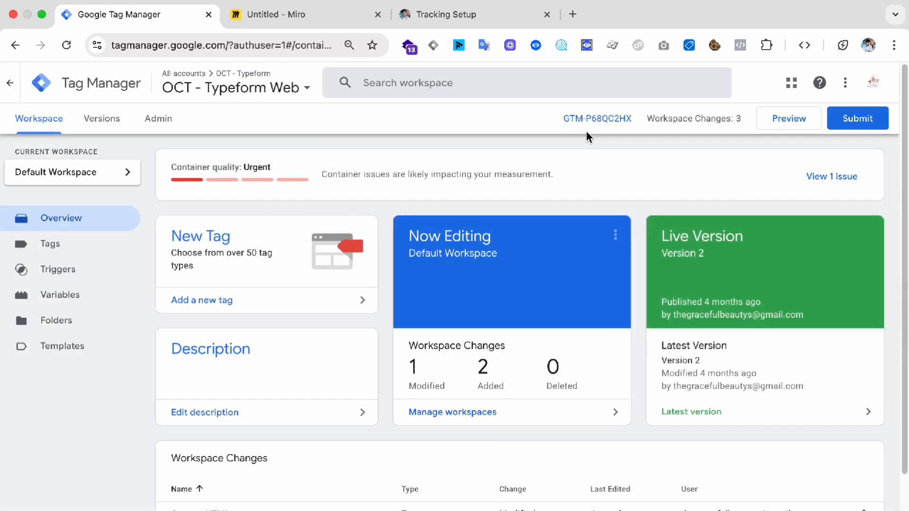
{"action": "left_click", "coordinate": [596, 122]}
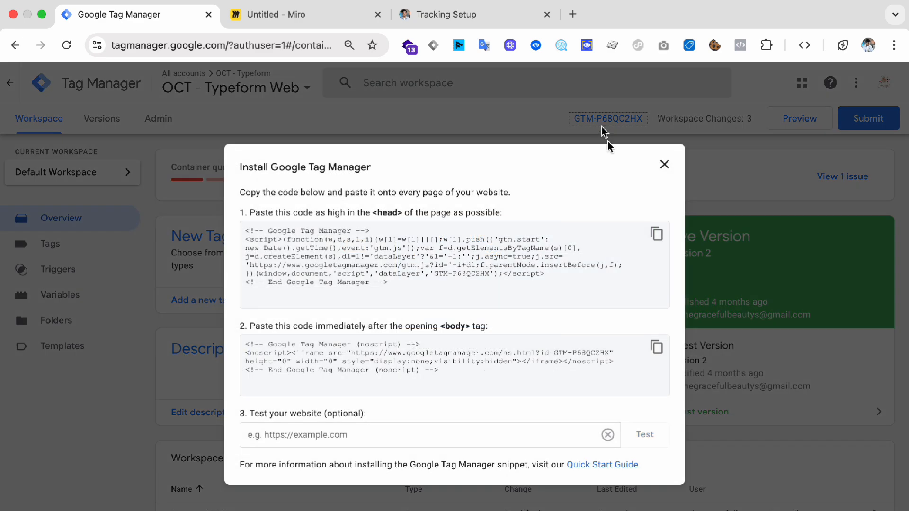
{"action": "left_click_drag", "start_coordinate": [228, 168], "coordinate": [297, 413]}
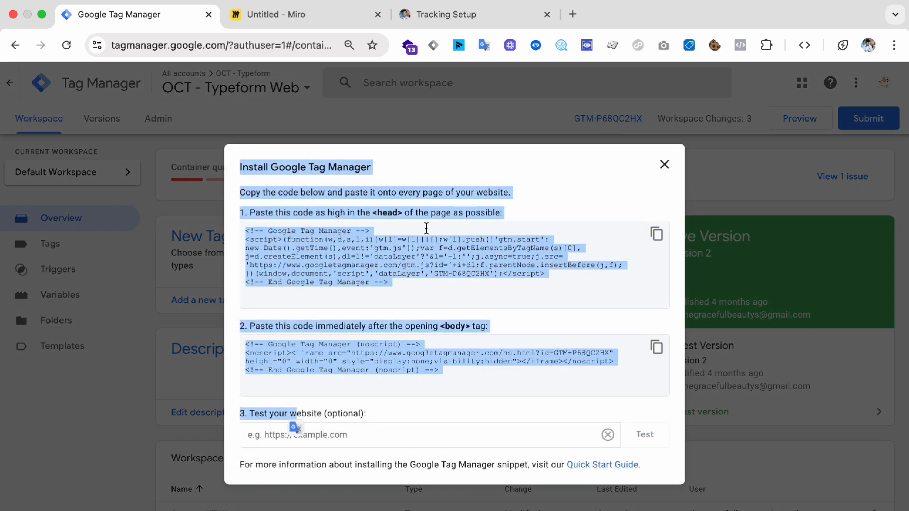
{"action": "left_click", "coordinate": [428, 221]}
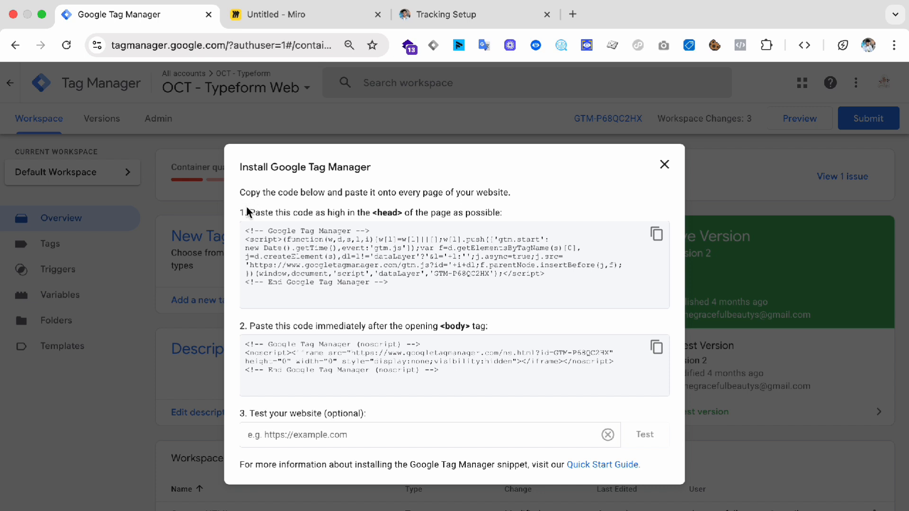
Copy the Google Tag Manager code snippet meant for the page's <head>.
{"action": "left_click_drag", "start_coordinate": [246, 232], "coordinate": [427, 294]}
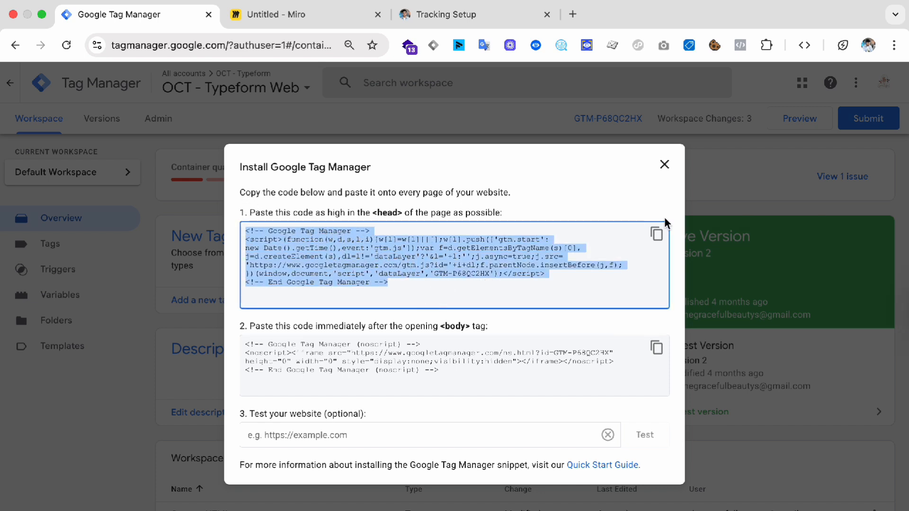
{"action": "left_click", "coordinate": [656, 235]}
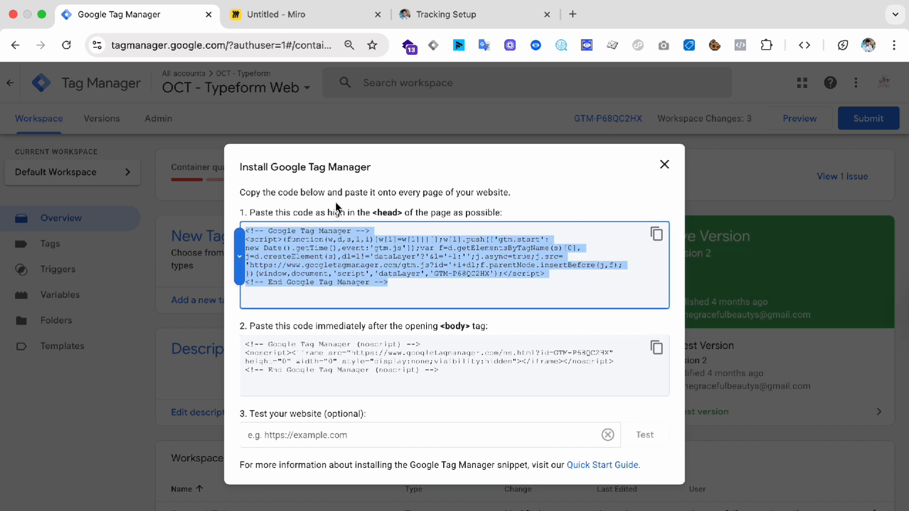
{"action": "left_click_drag", "start_coordinate": [249, 212], "coordinate": [372, 215]}
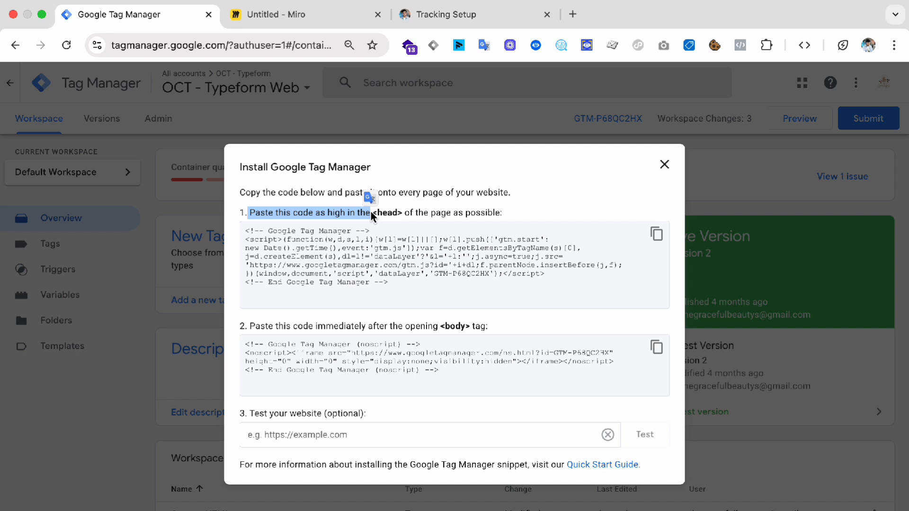
{"action": "left_click", "coordinate": [656, 234]}
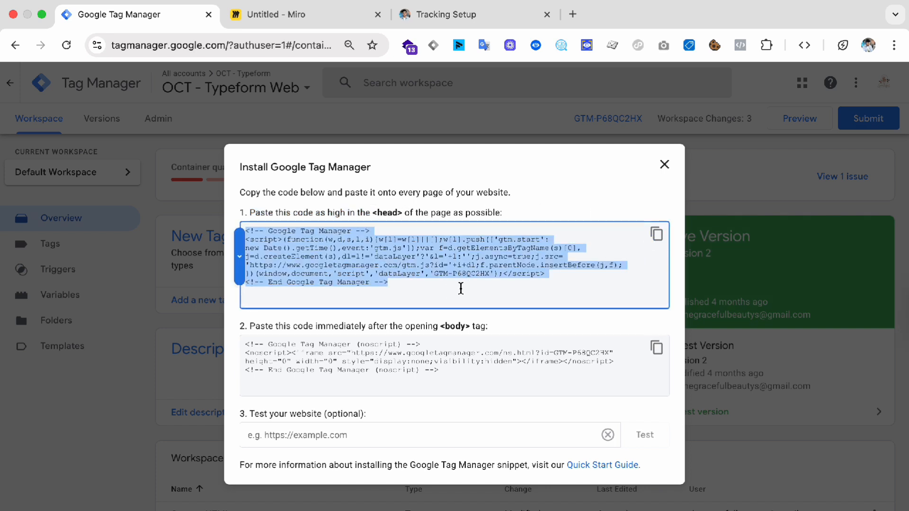
{"action": "left_click", "coordinate": [665, 241]}
Switch to the Soonix (copy) site in Framer, look at the Home page's settings and return to the canvas.
{"action": "key", "text": "ctrl+Left"}
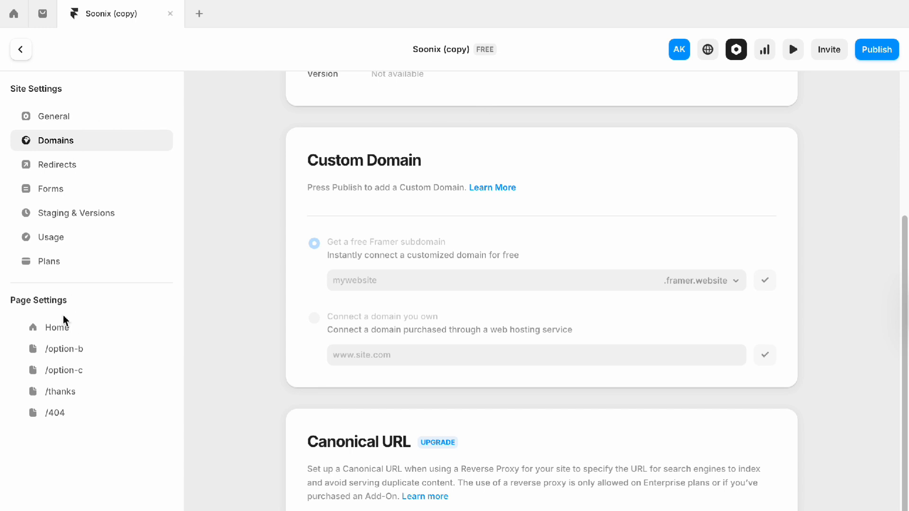
{"action": "left_click", "coordinate": [65, 329]}
{"action": "scroll", "coordinate": [383, 317], "scroll_direction": "up", "scroll_amount": 5}
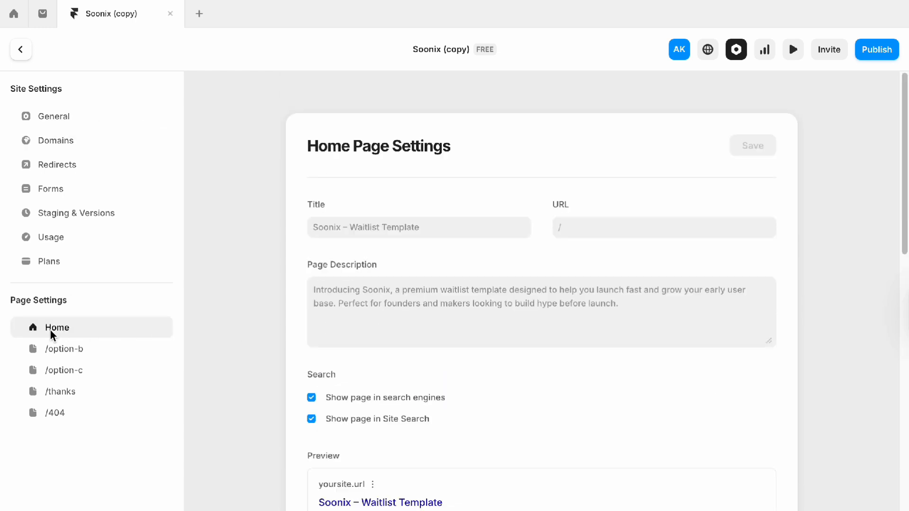
{"action": "left_click", "coordinate": [26, 50]}
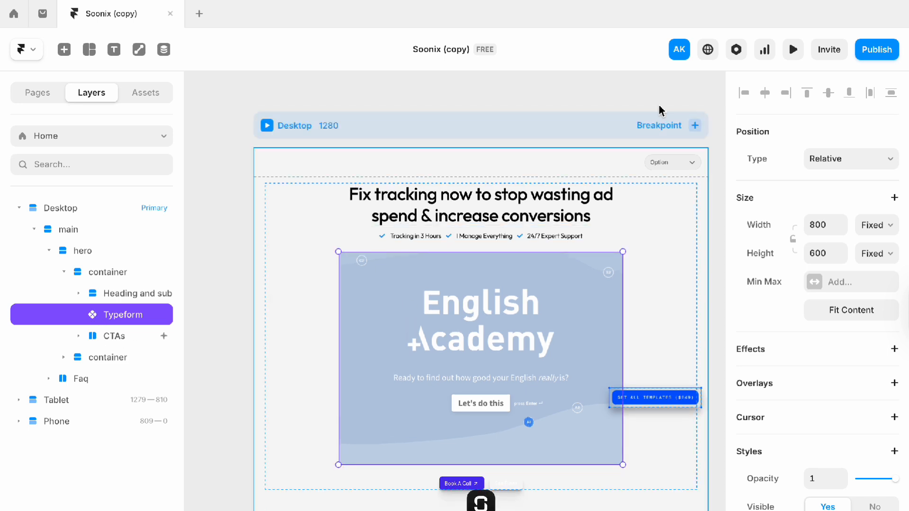
Open the site settings and paste the Google Tag Manager snippet into the custom code for the end of the <head> tag.
{"action": "left_click", "coordinate": [741, 50]}
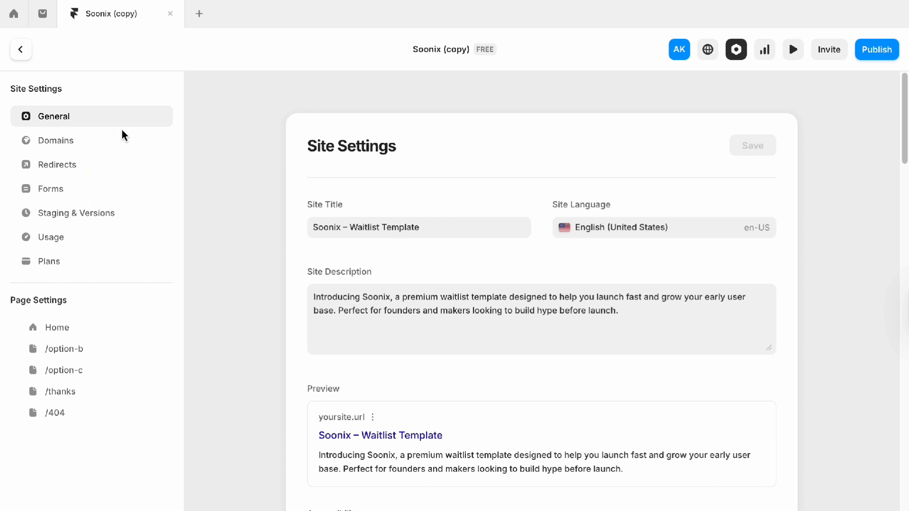
{"action": "scroll", "coordinate": [468, 313], "scroll_direction": "down", "scroll_amount": 20}
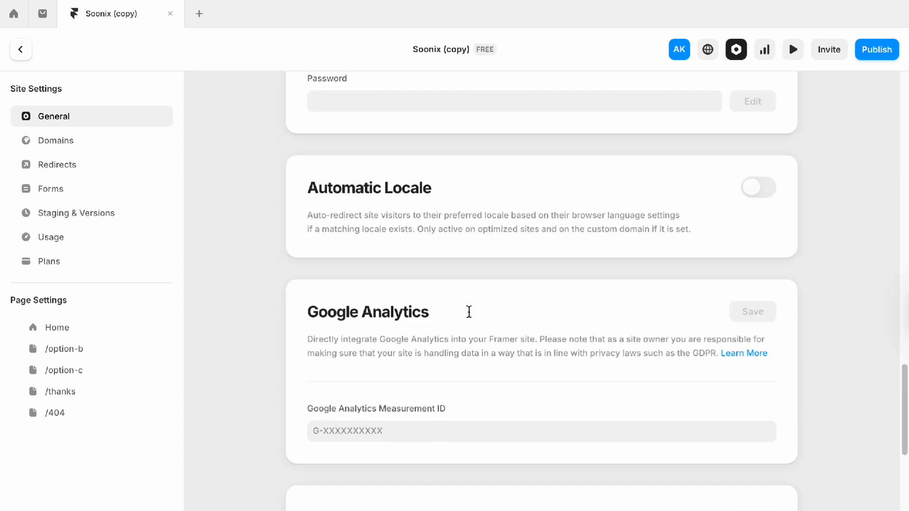
{"action": "scroll", "coordinate": [359, 266], "scroll_direction": "down", "scroll_amount": 3}
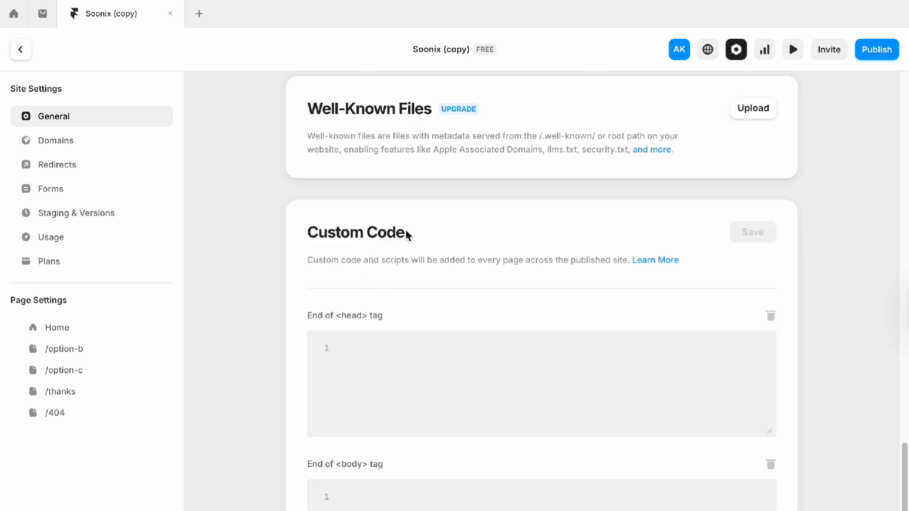
{"action": "left_click", "coordinate": [334, 320]}
{"action": "left_click", "coordinate": [396, 342]}
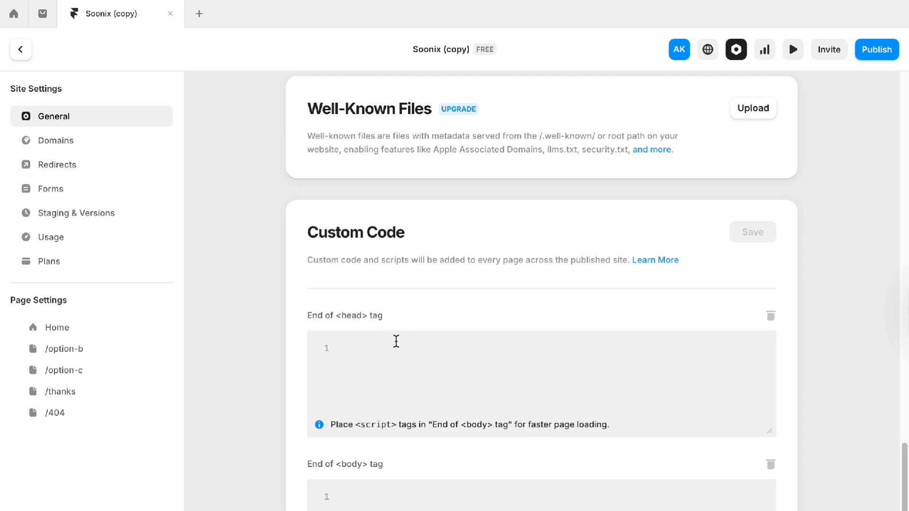
{"action": "key", "text": "ctrl+v"}
{"action": "scroll", "coordinate": [566, 388], "scroll_direction": "up", "scroll_amount": 5}
{"action": "scroll", "coordinate": [470, 402], "scroll_direction": "down", "scroll_amount": 4}
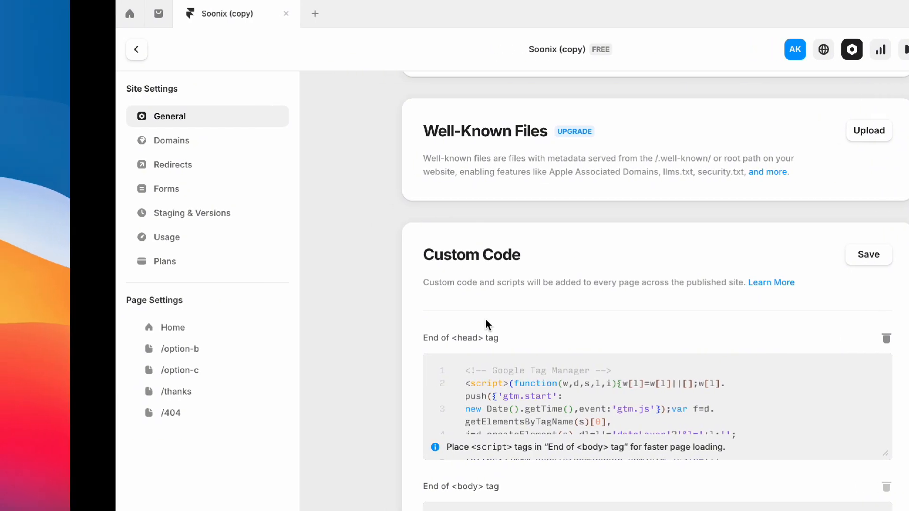
Copy the <head> snippet again in Google Tag Manager and return to Framer's site settings.
{"action": "key", "text": "ctrl+Right"}
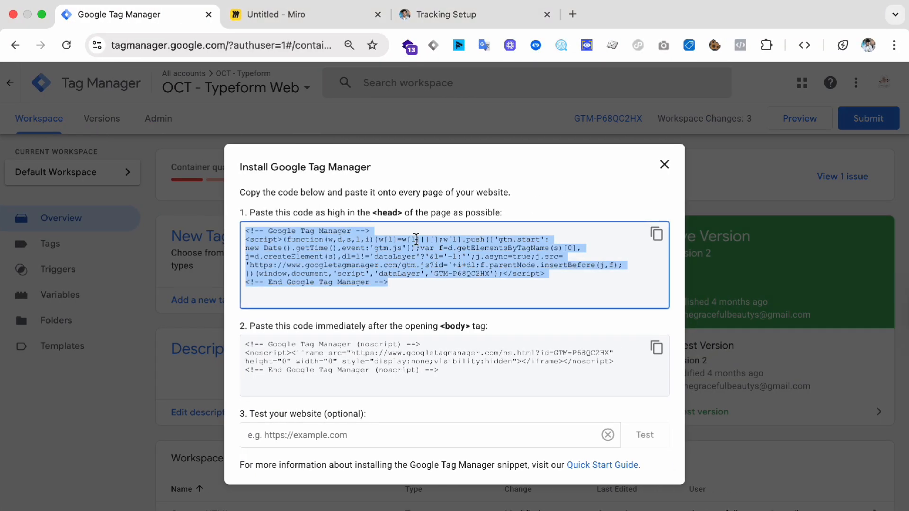
{"action": "left_click", "coordinate": [657, 233]}
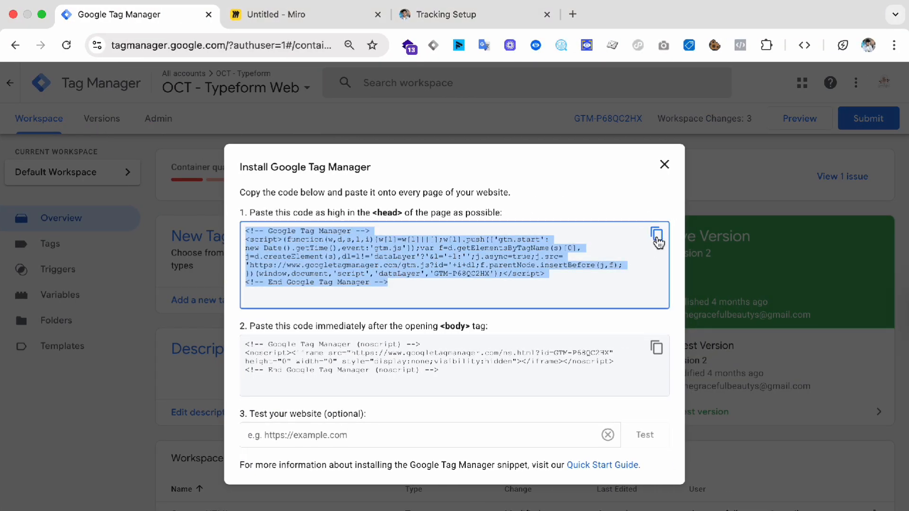
{"action": "key", "text": "ctrl+Left"}
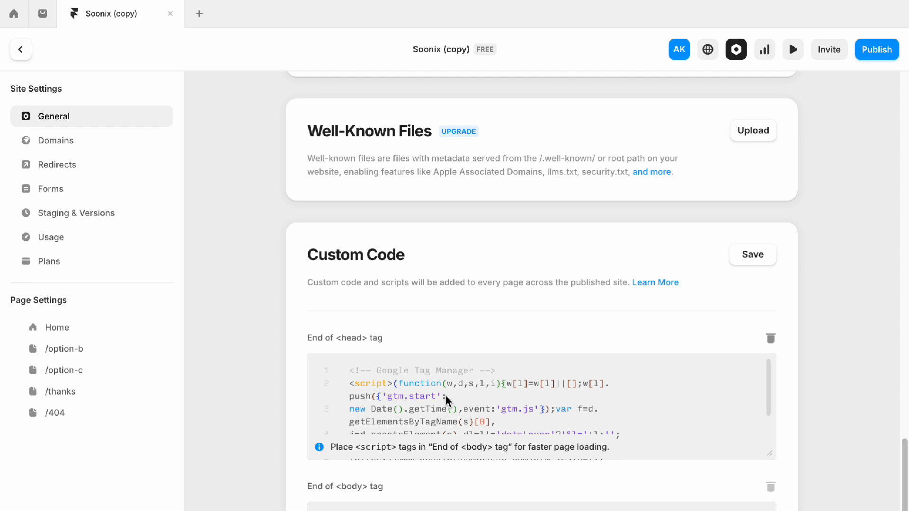
Save the site's custom code and publish the update.
{"action": "scroll", "coordinate": [493, 358], "scroll_direction": "down", "scroll_amount": 1}
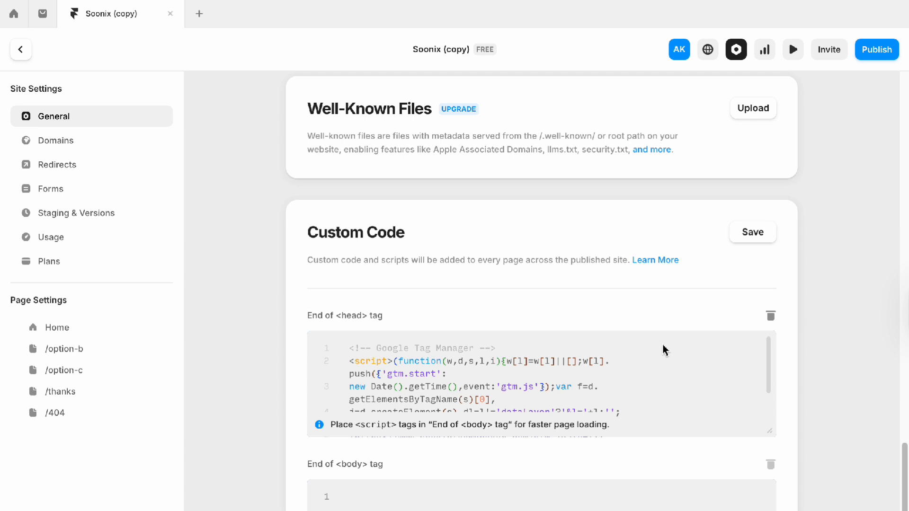
{"action": "left_click", "coordinate": [310, 316]}
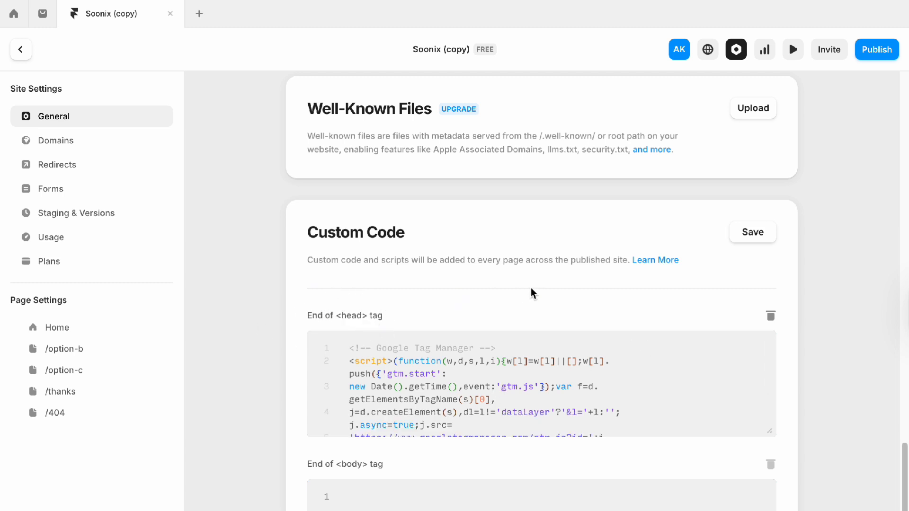
{"action": "left_click", "coordinate": [752, 233]}
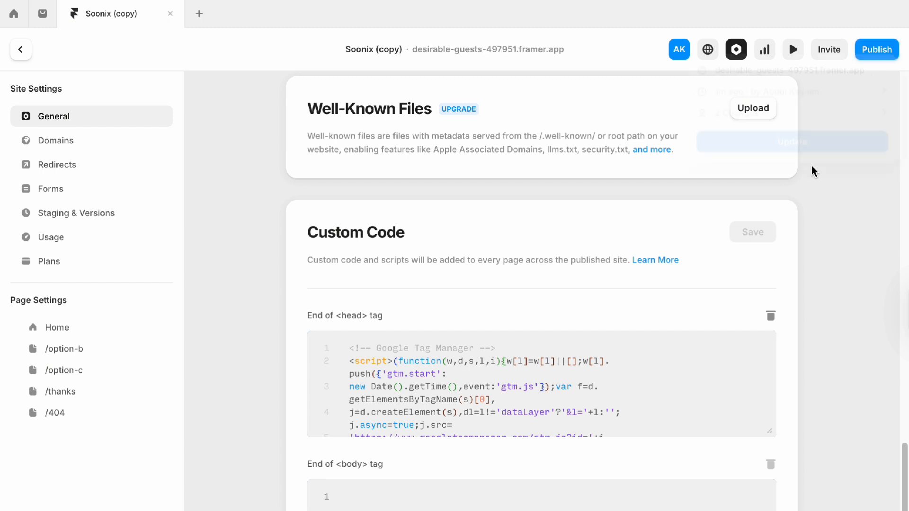
{"action": "left_click", "coordinate": [784, 158]}
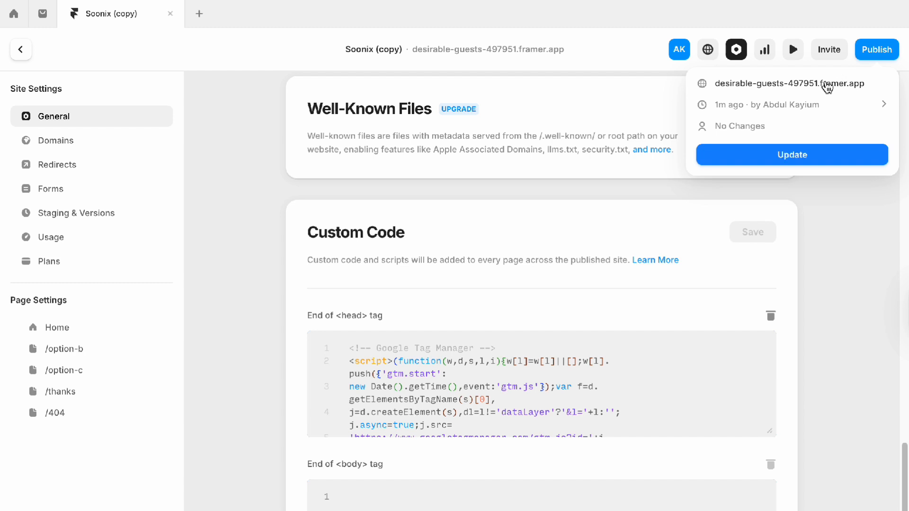
Open the published site desirable-guests-497951.framer.app and look through its home page.
{"action": "left_click", "coordinate": [769, 85]}
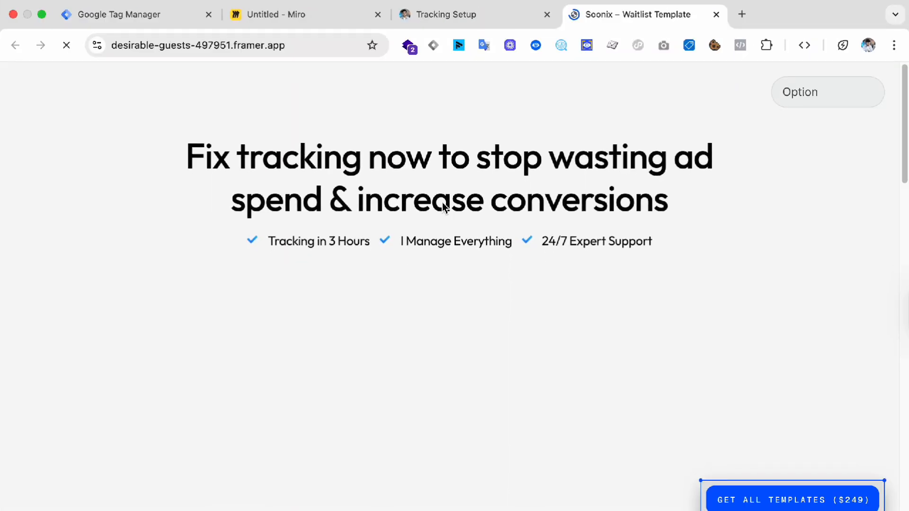
{"action": "scroll", "coordinate": [442, 203], "scroll_direction": "down", "scroll_amount": 10}
{"action": "scroll", "coordinate": [442, 203], "scroll_direction": "down", "scroll_amount": 5}
{"action": "scroll", "coordinate": [442, 203], "scroll_direction": "up", "scroll_amount": 20}
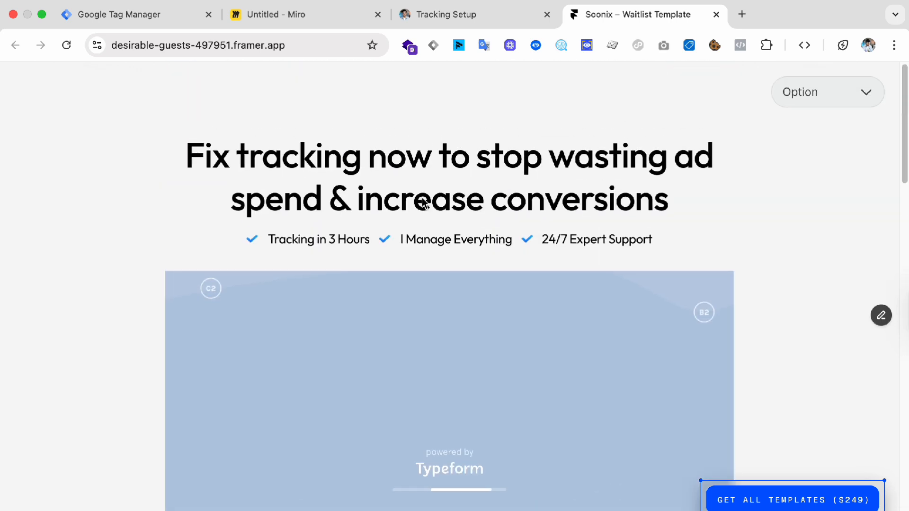
Copy the published site's address, then return to the Google Tag Manager container's workspace overview.
{"action": "left_click", "coordinate": [304, 48]}
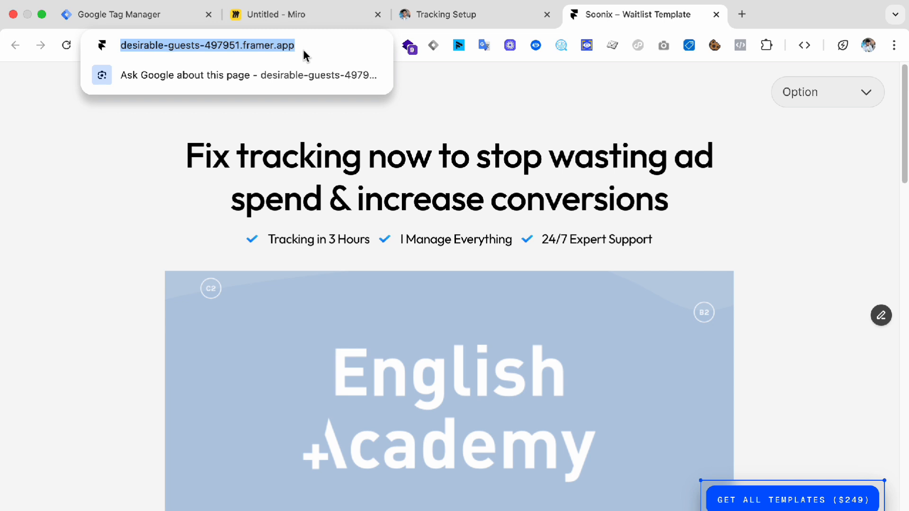
{"action": "middle_click", "coordinate": [641, 15]}
{"action": "left_click_drag", "start_coordinate": [125, 16], "coordinate": [469, 22]}
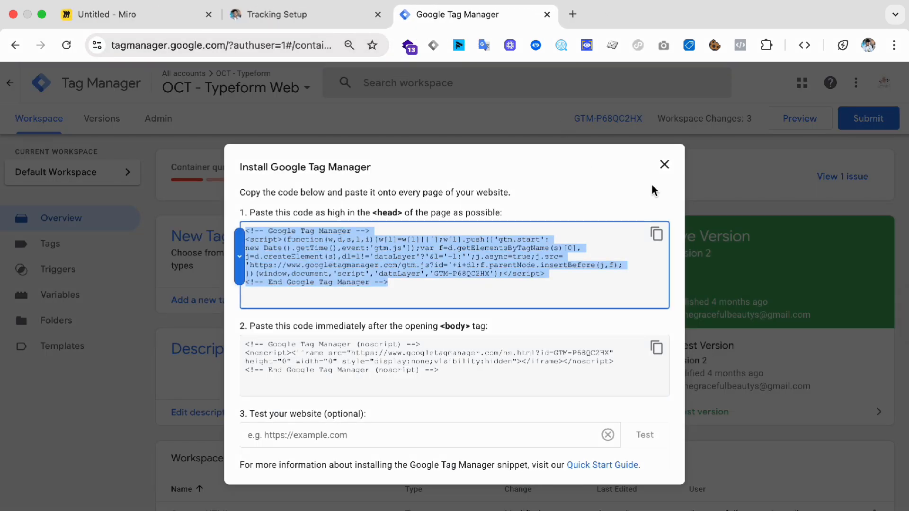
{"action": "left_click", "coordinate": [664, 165]}
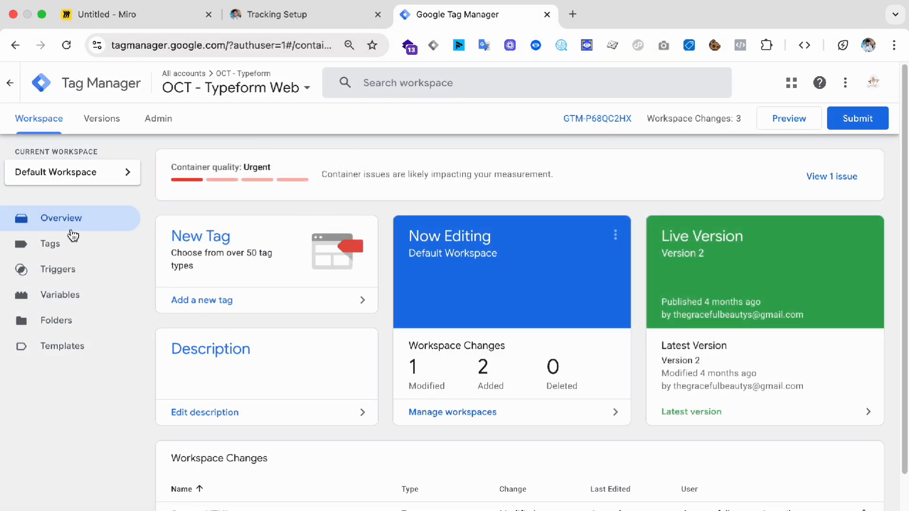
Preview the container and connect Tag Assistant to the published site's address.
{"action": "left_click", "coordinate": [799, 120]}
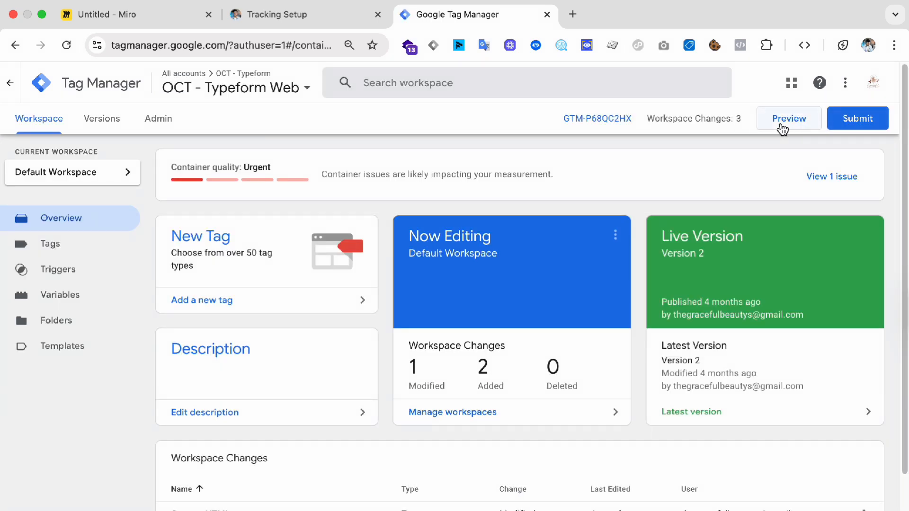
{"action": "left_click", "coordinate": [809, 127]}
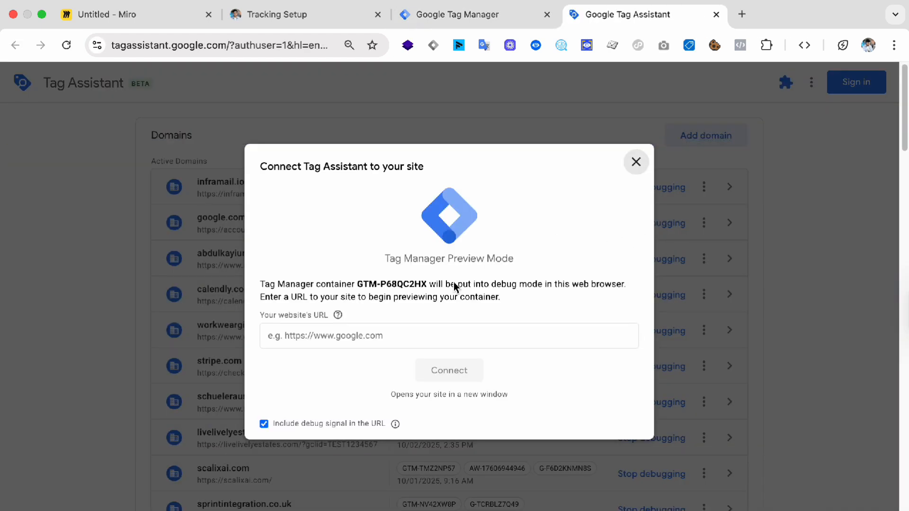
{"action": "left_click", "coordinate": [374, 341]}
{"action": "key", "text": "super+v"}
{"action": "left_click", "coordinate": [451, 373]}
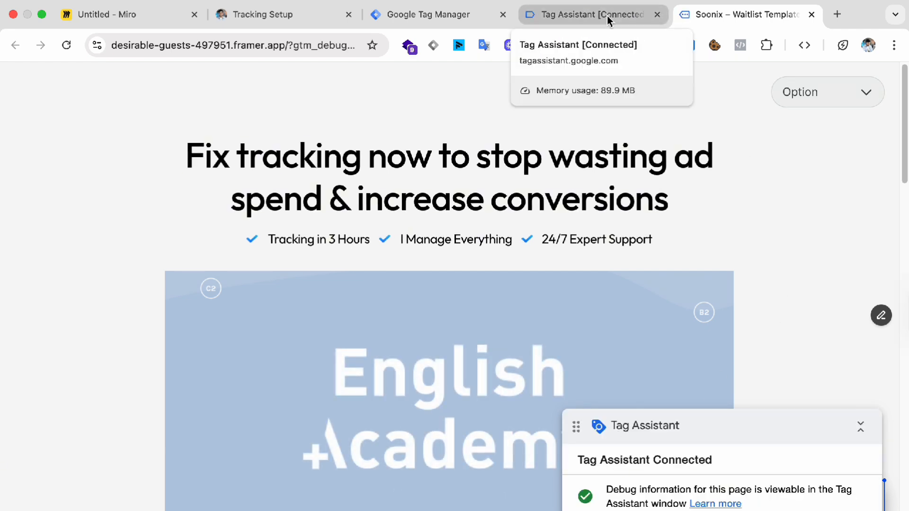
Continue into the connected Tag Assistant session and examine the events listed for the Soonix page.
{"action": "left_click", "coordinate": [546, 14]}
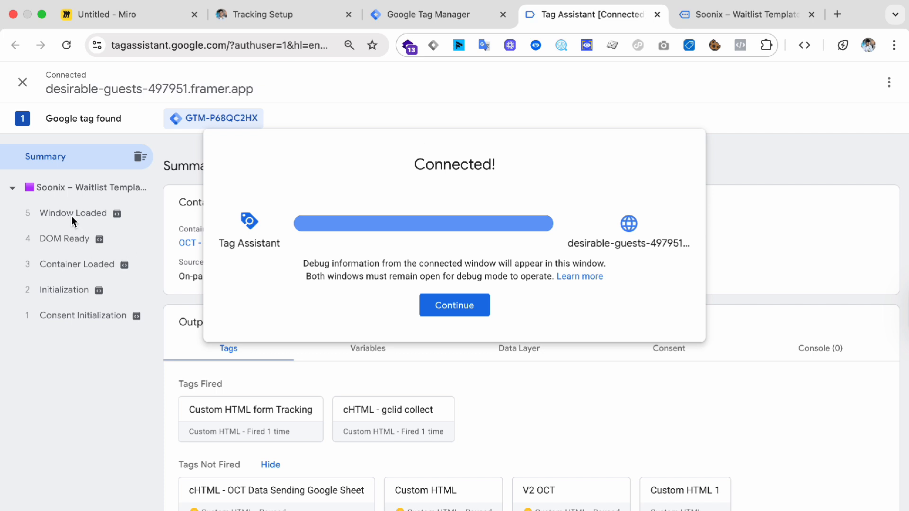
{"action": "left_click", "coordinate": [433, 307]}
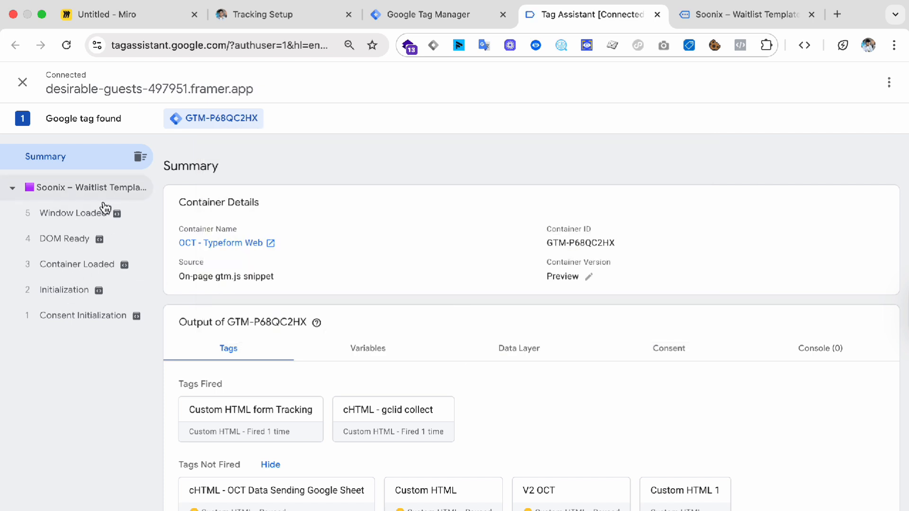
{"action": "left_click_drag", "start_coordinate": [89, 229], "coordinate": [81, 335]}
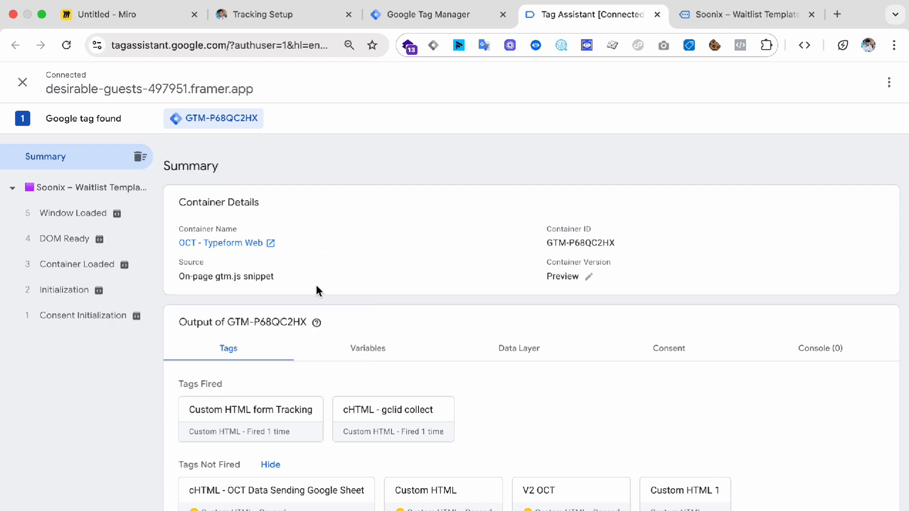
Look over the connected Soonix page in debug mode and return to Tag Assistant.
{"action": "left_click", "coordinate": [731, 16]}
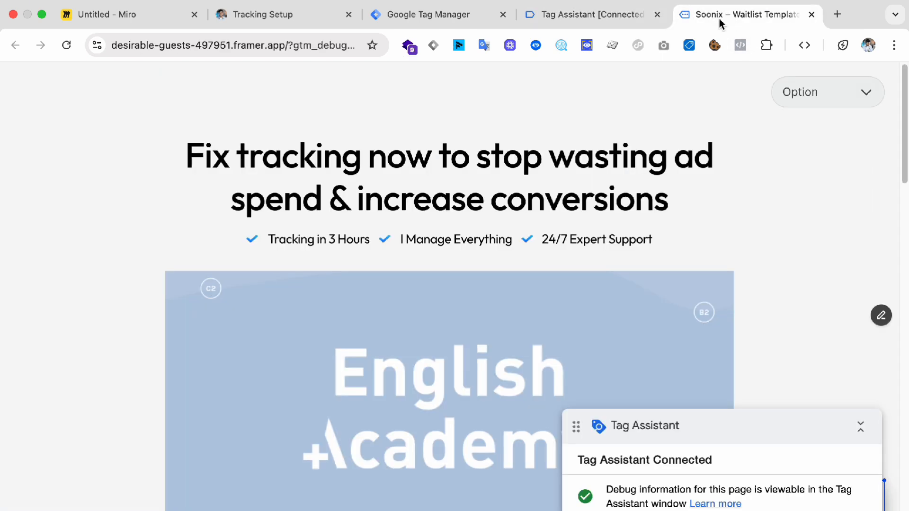
{"action": "scroll", "coordinate": [549, 175], "scroll_direction": "down", "scroll_amount": 5}
{"action": "scroll", "coordinate": [550, 175], "scroll_direction": "up", "scroll_amount": 5}
{"action": "left_click", "coordinate": [609, 14]}
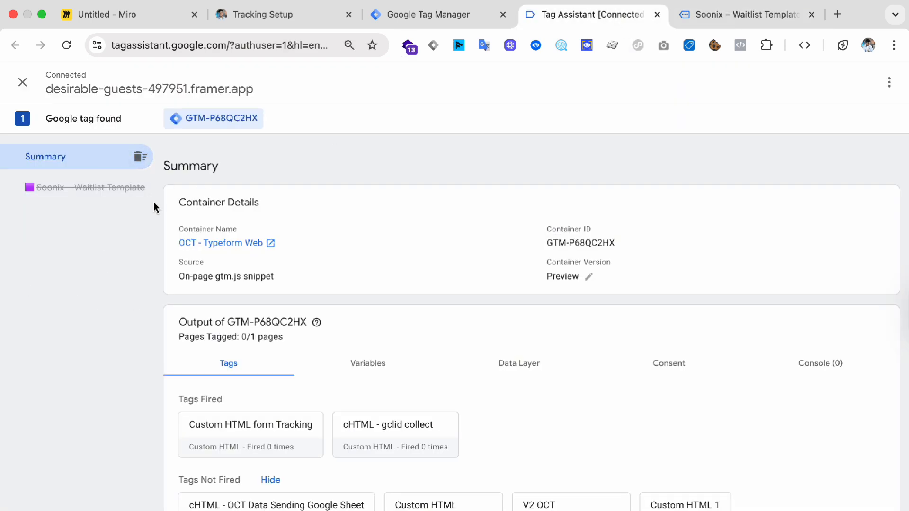
Examine the Soonix – Waitlist Template page's Google tag status and highlight the tag message.
{"action": "left_click", "coordinate": [133, 190]}
{"action": "left_click_drag", "start_coordinate": [199, 164], "coordinate": [367, 269]}
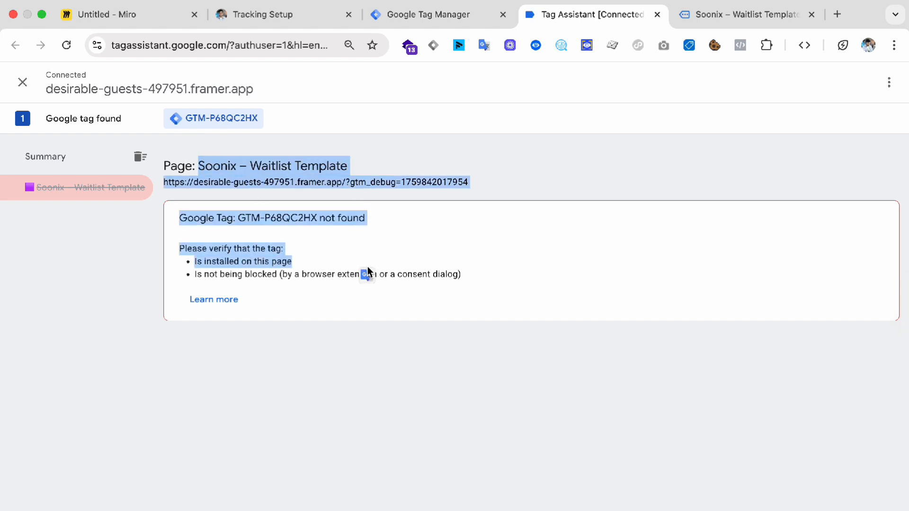
{"action": "left_click", "coordinate": [286, 216]}
{"action": "left_click_drag", "start_coordinate": [237, 218], "coordinate": [311, 227]}
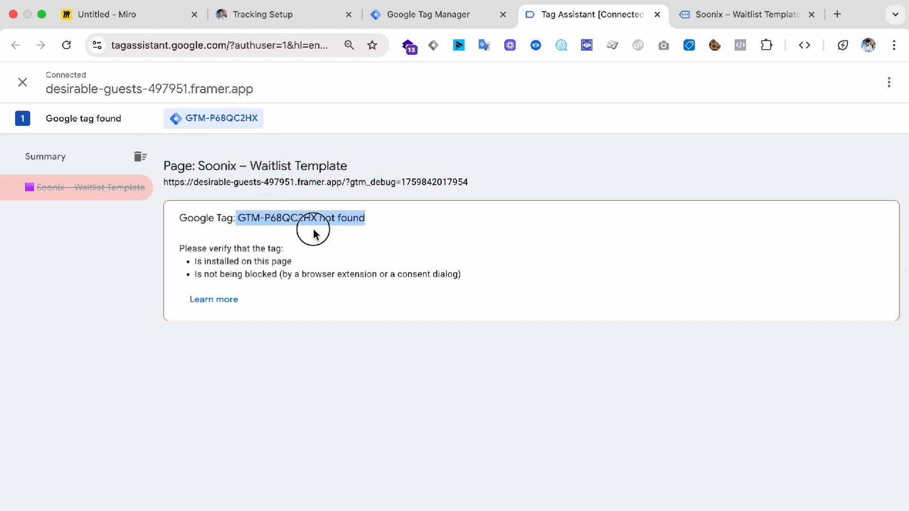
Return to the Google Tag Manager workspace and view its Tags and Triggers lists.
{"action": "left_click", "coordinate": [747, 13]}
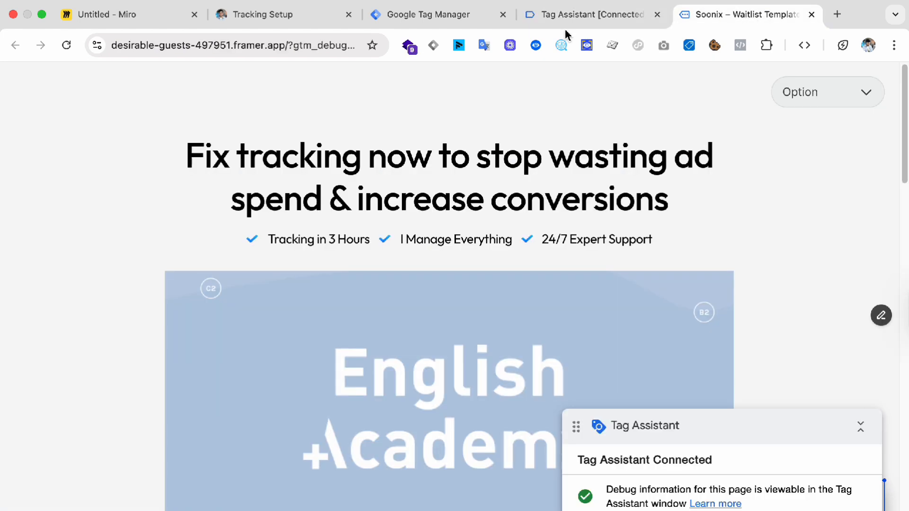
{"action": "left_click", "coordinate": [554, 17]}
{"action": "left_click", "coordinate": [453, 19]}
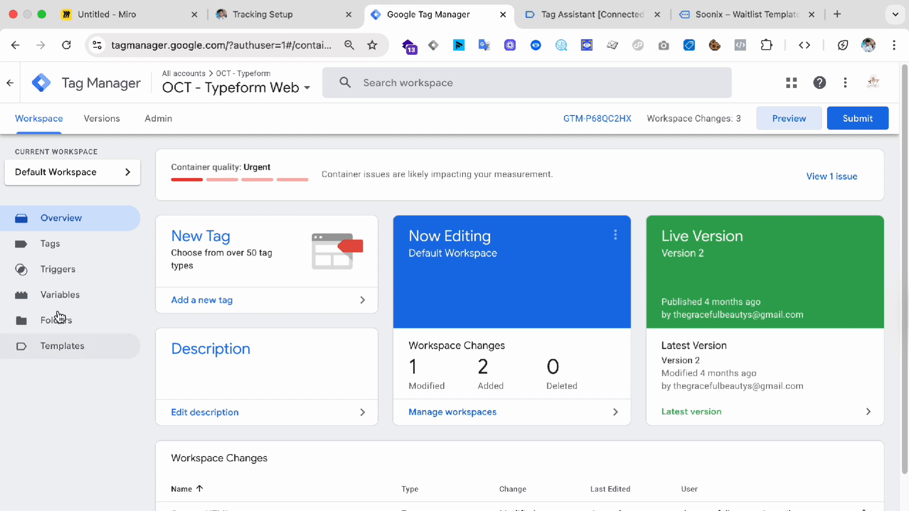
{"action": "left_click", "coordinate": [57, 251]}
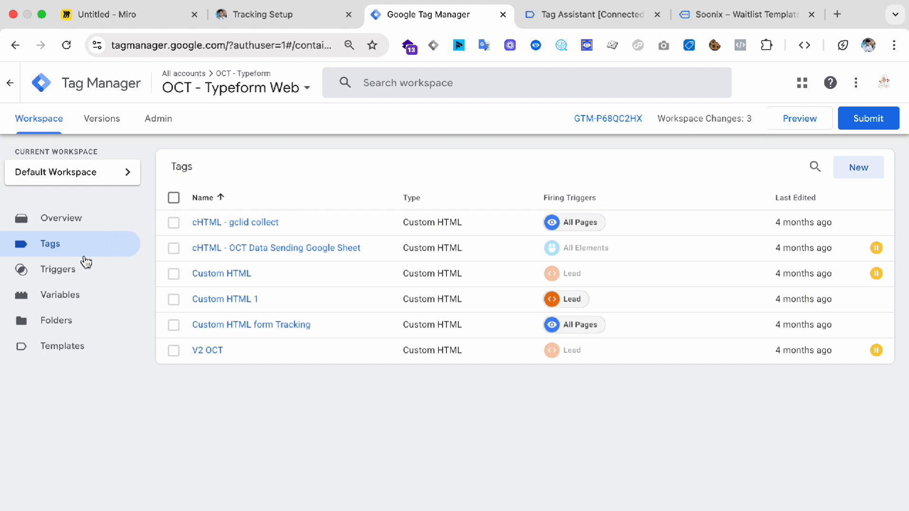
{"action": "left_click", "coordinate": [79, 269]}
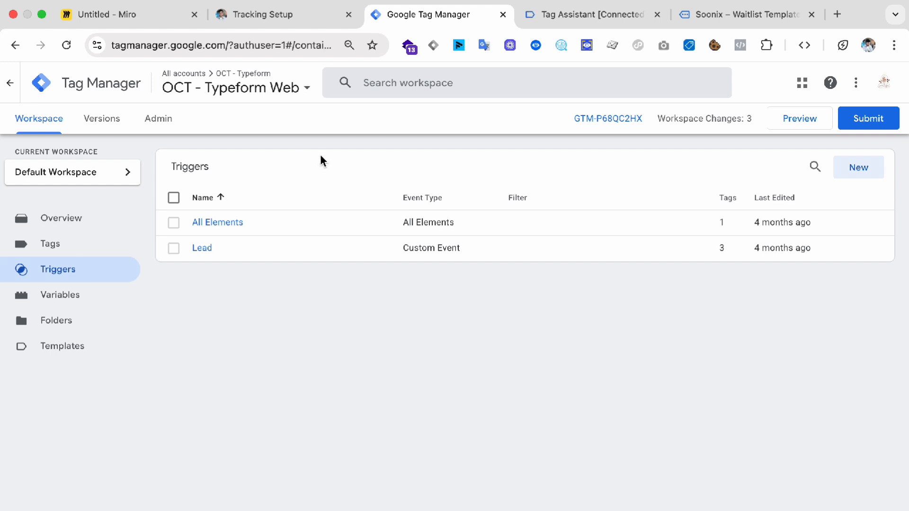
Look over the Soonix page's Typeform and Book A Call button, comparing with the Tag Assistant session.
{"action": "left_click", "coordinate": [709, 17]}
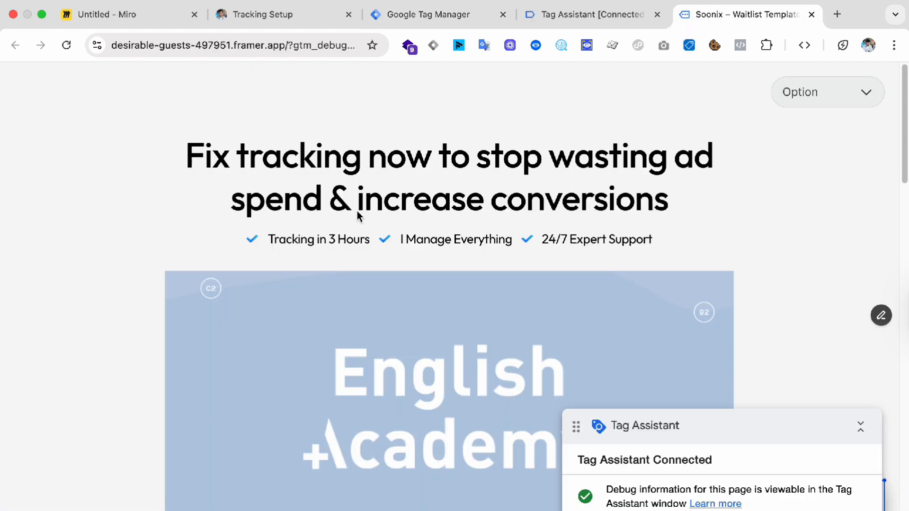
{"action": "scroll", "coordinate": [741, 240], "scroll_direction": "down", "scroll_amount": 6}
{"action": "scroll", "coordinate": [630, 284], "scroll_direction": "down", "scroll_amount": 7}
{"action": "scroll", "coordinate": [443, 156], "scroll_direction": "up", "scroll_amount": 5}
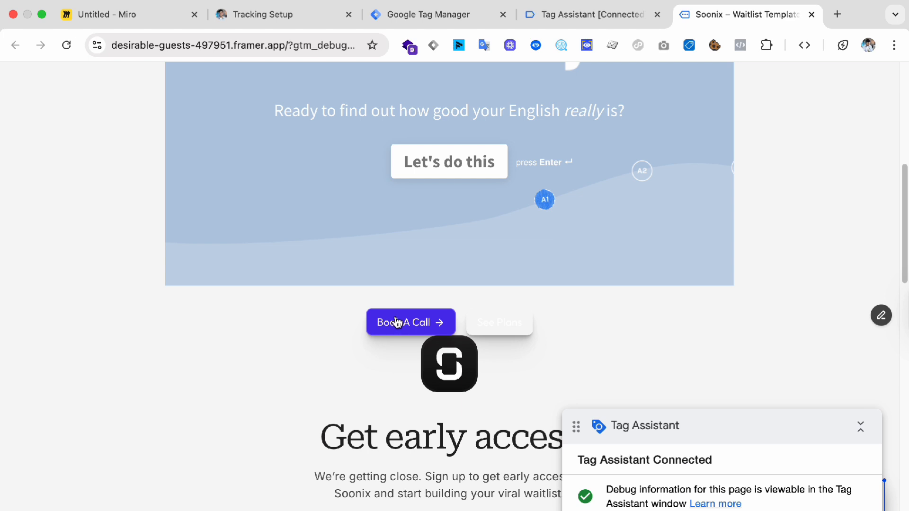
{"action": "left_click", "coordinate": [593, 20]}
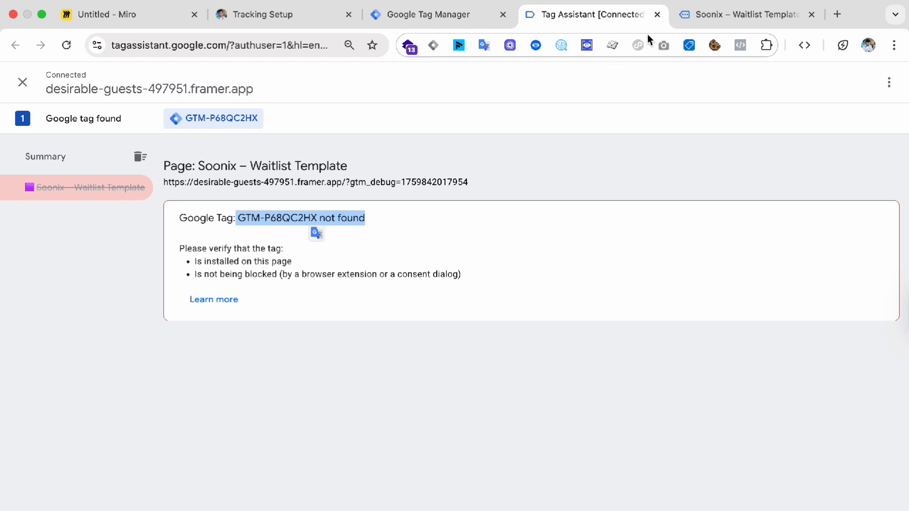
{"action": "left_click", "coordinate": [710, 14]}
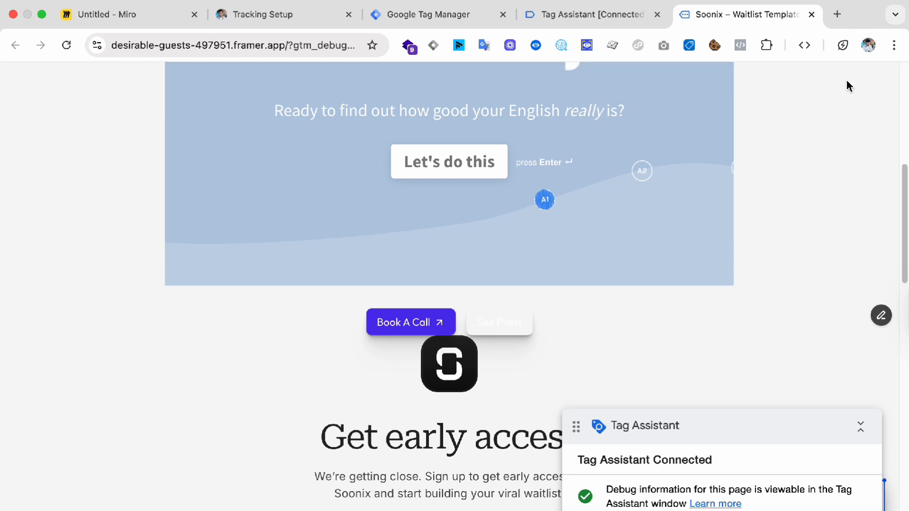
Open Google Analytics in a new browser tab and go to the inframail property's Admin page.
{"action": "left_click", "coordinate": [844, 13]}
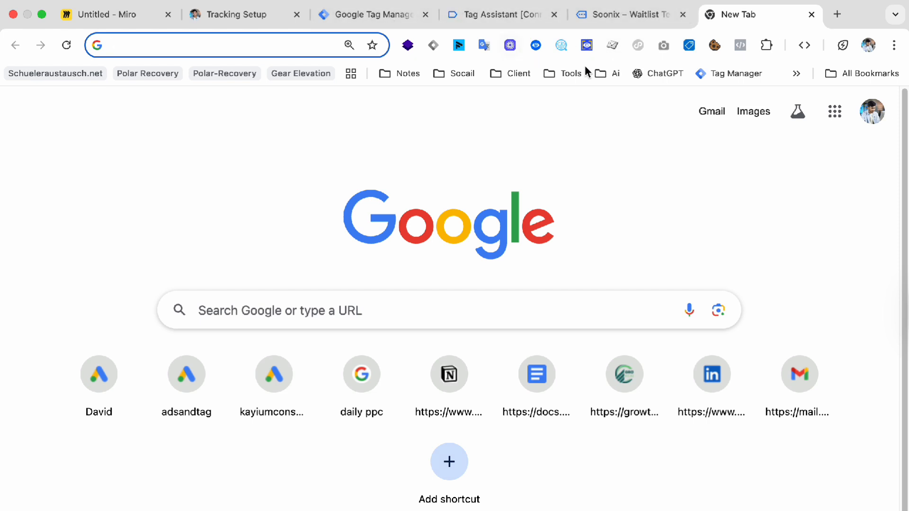
{"action": "left_click", "coordinate": [796, 74]}
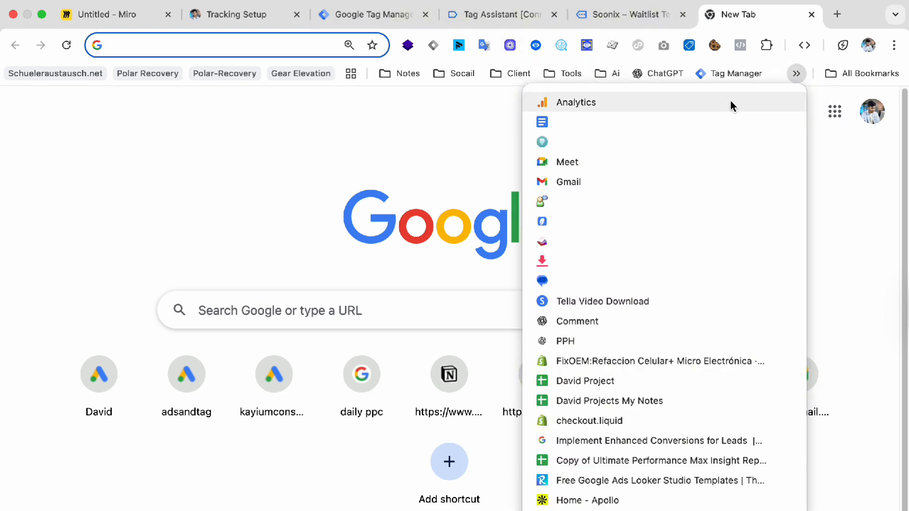
{"action": "left_click", "coordinate": [722, 103]}
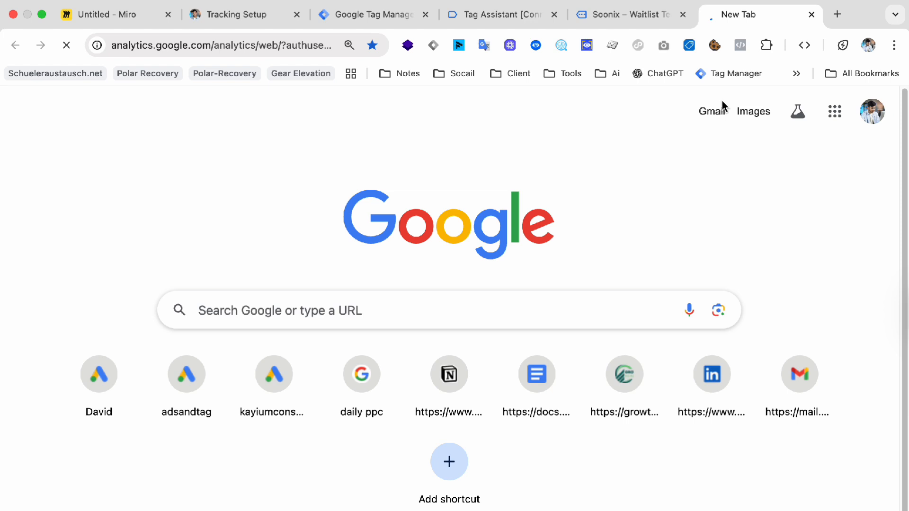
{"action": "left_click", "coordinate": [617, 4]}
{"action": "left_click", "coordinate": [724, 9]}
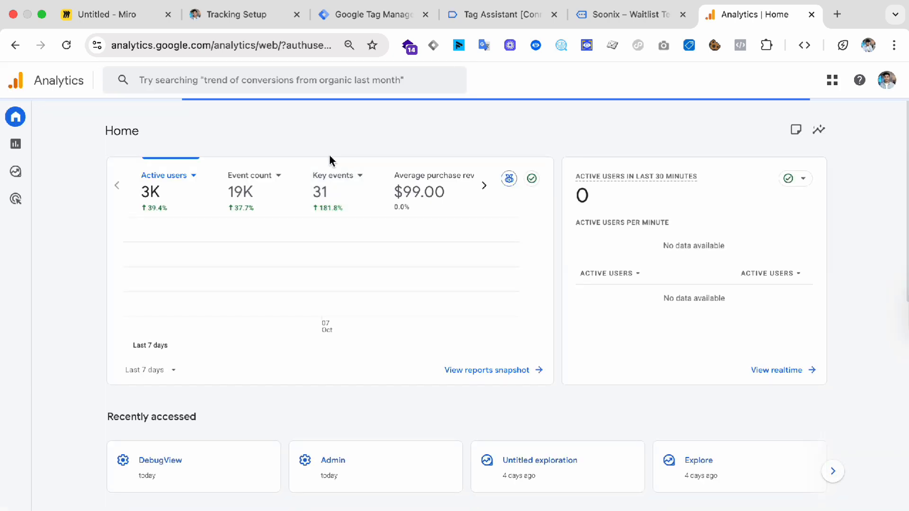
{"action": "mouse_move", "coordinate": [61, 118]}
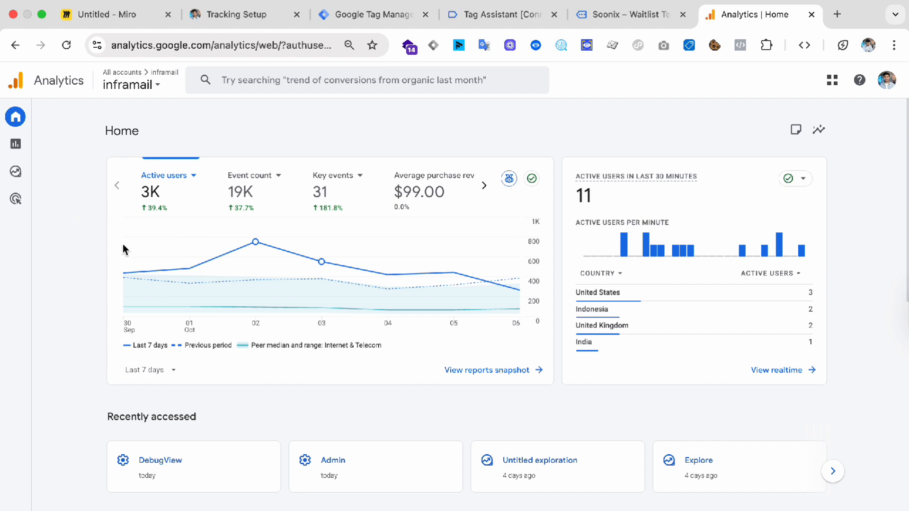
{"action": "left_click", "coordinate": [40, 508]}
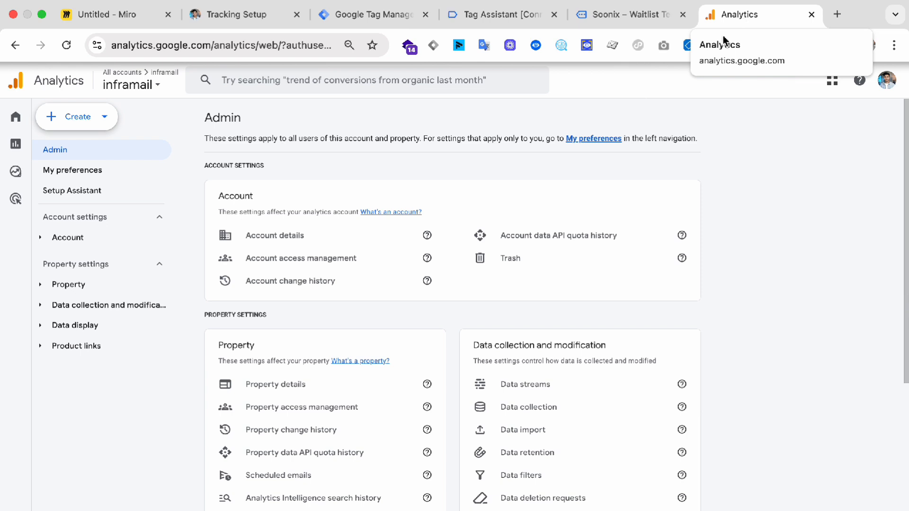
{"action": "mouse_move", "coordinate": [4, 143]}
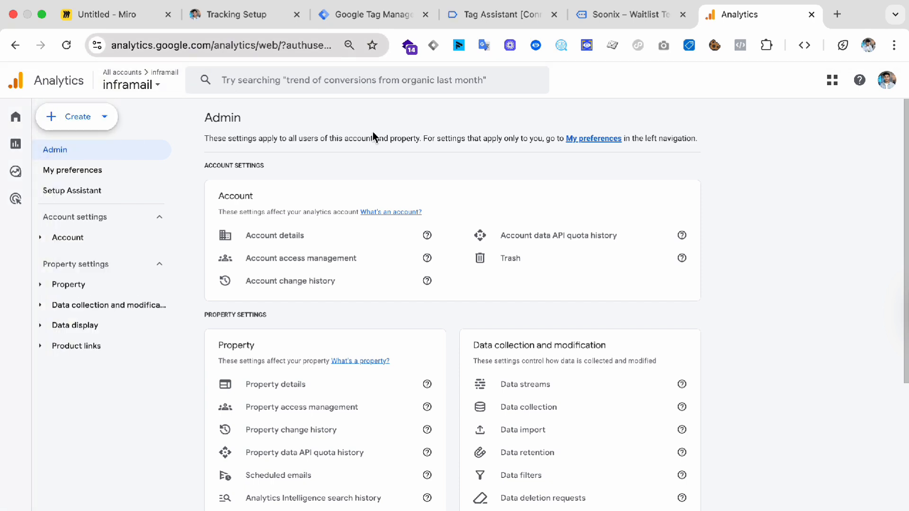
Switch to the OCT Chrome profile and search Google for "Google Analytics 4".
{"action": "left_click", "coordinate": [875, 44]}
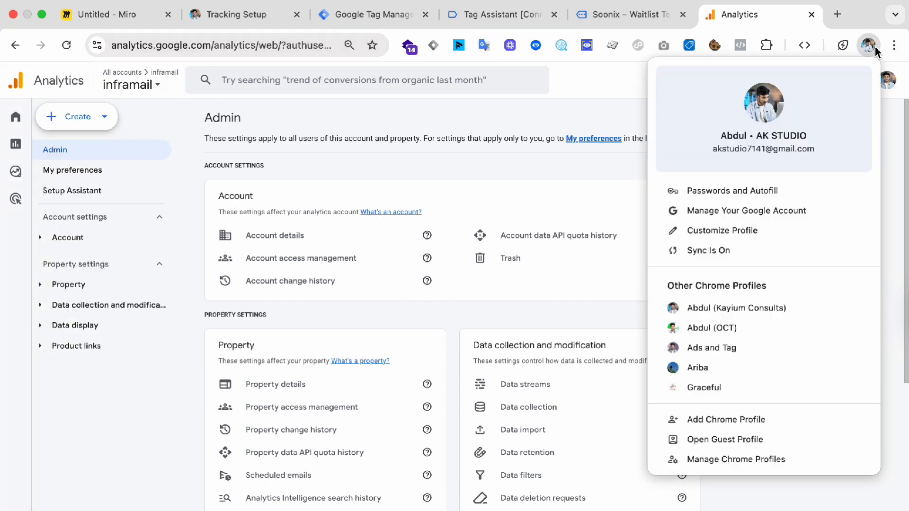
{"action": "left_click", "coordinate": [771, 328]}
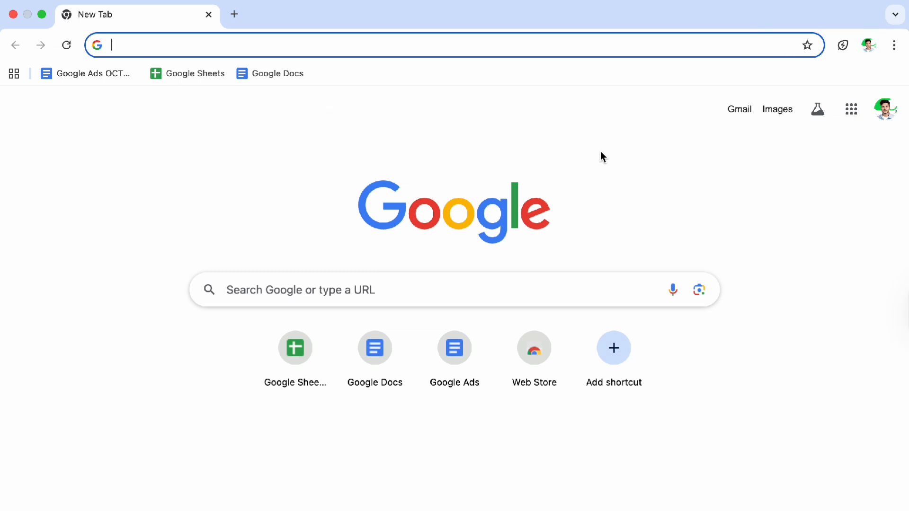
{"action": "type", "text": "Google Anal"}
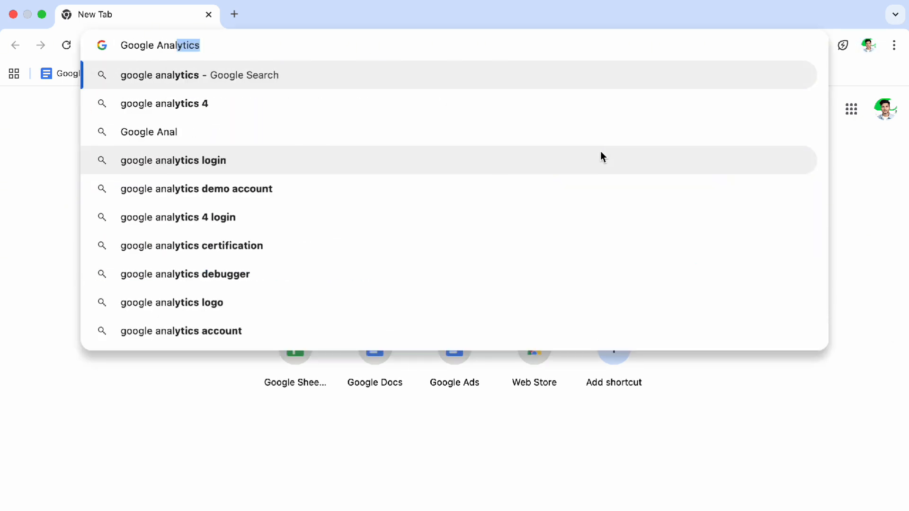
{"action": "type", "text": "ytics 4"}
{"action": "key", "text": "Return"}
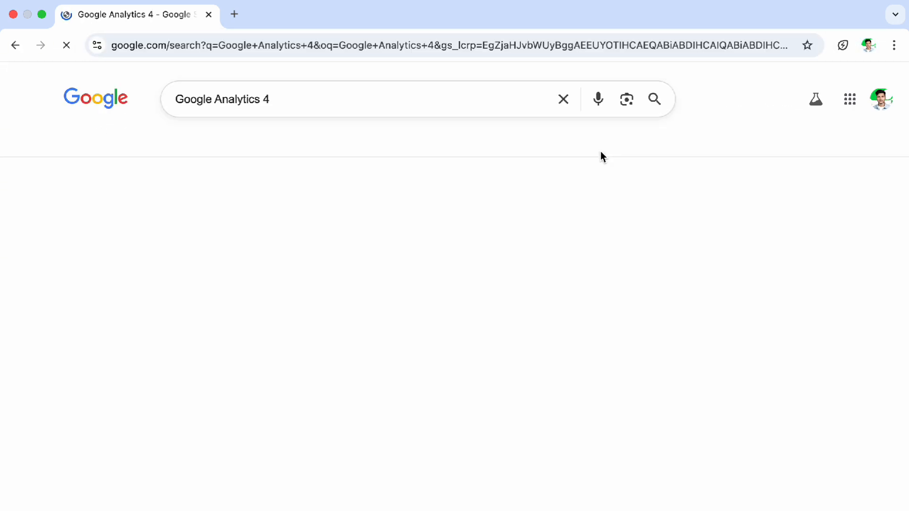
{"action": "left_click", "coordinate": [286, 219]}
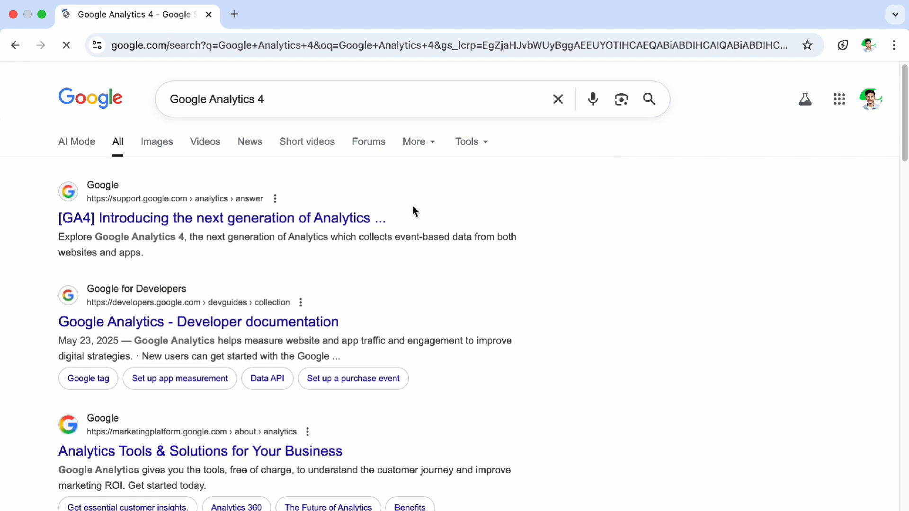
{"action": "scroll", "coordinate": [254, 205], "scroll_direction": "down", "scroll_amount": 1}
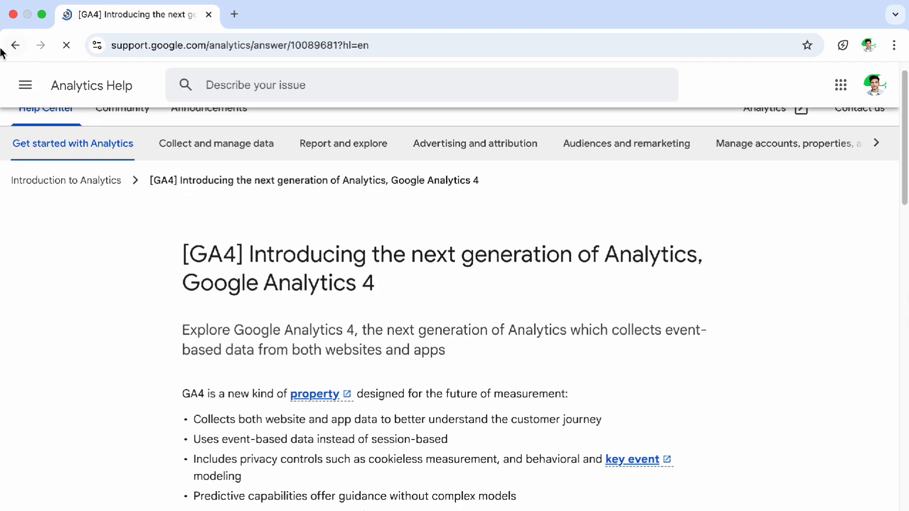
{"action": "left_click", "coordinate": [15, 45]}
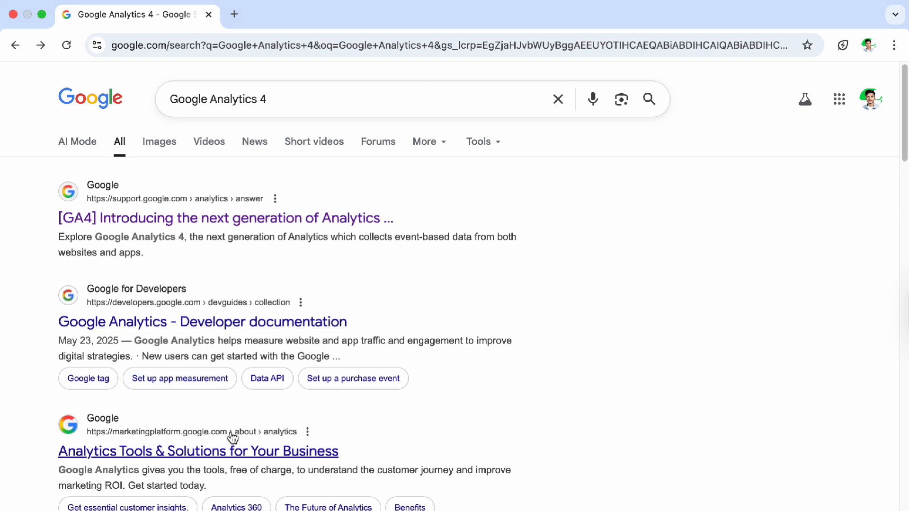
Open the "Analytics Tools & Solutions for Your Business" result and start setting up a new Google Analytics account.
{"action": "scroll", "coordinate": [227, 433], "scroll_direction": "down", "scroll_amount": 3}
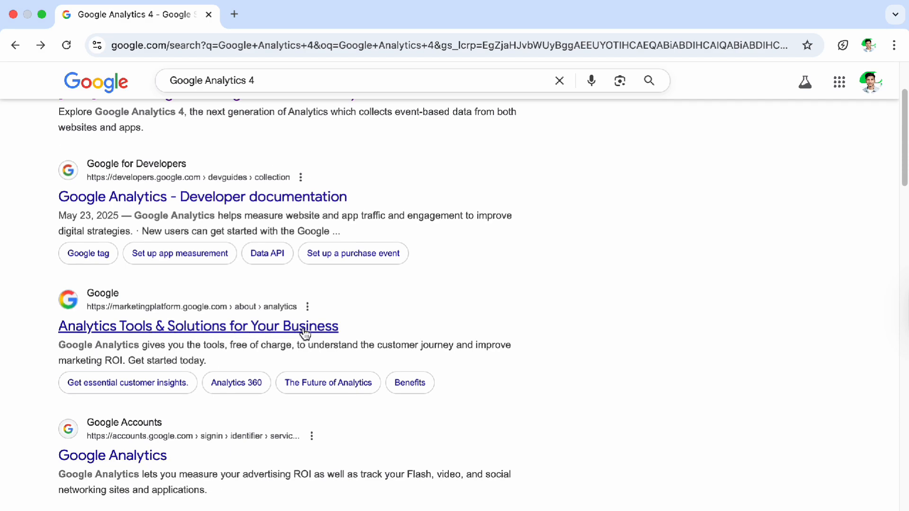
{"action": "left_click", "coordinate": [136, 332]}
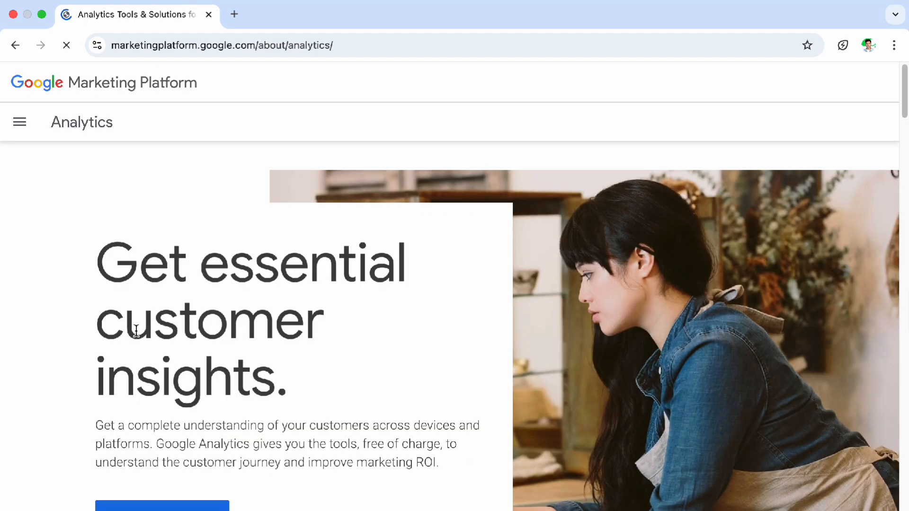
{"action": "scroll", "coordinate": [244, 317], "scroll_direction": "down", "scroll_amount": 3}
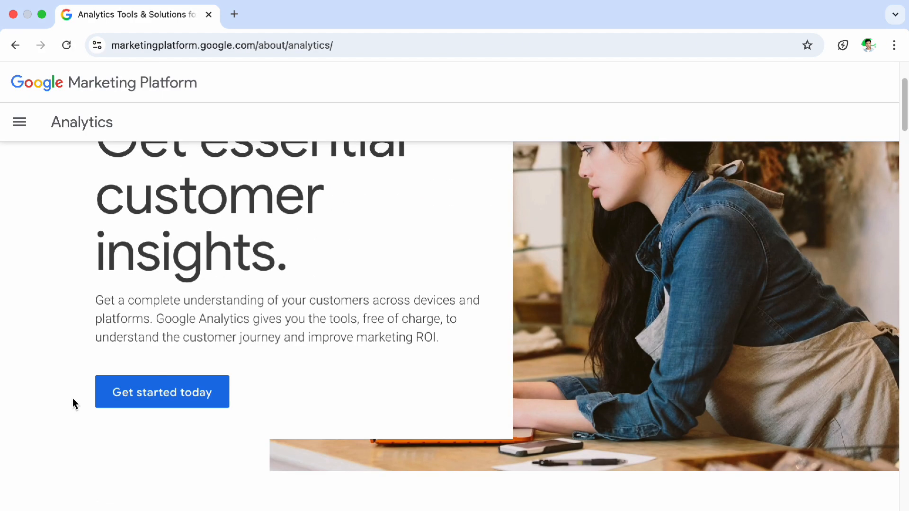
{"action": "left_click", "coordinate": [117, 402]}
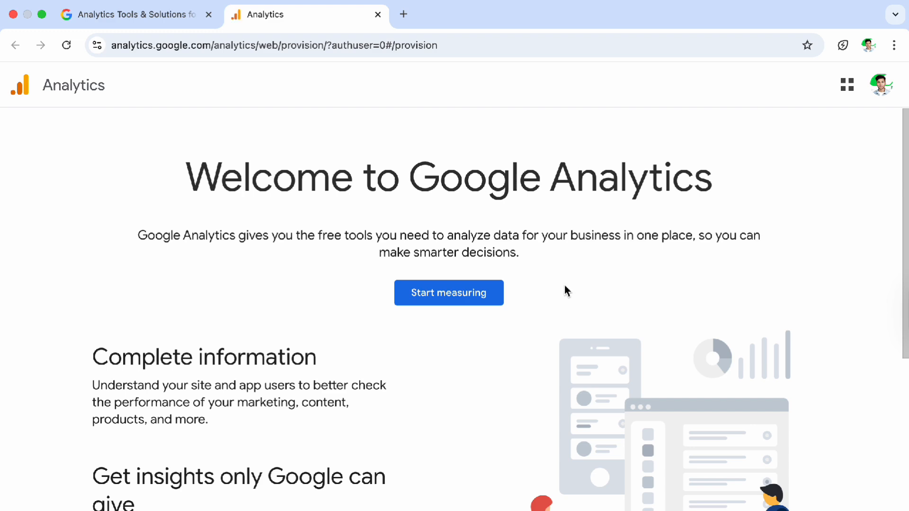
{"action": "left_click", "coordinate": [450, 299]}
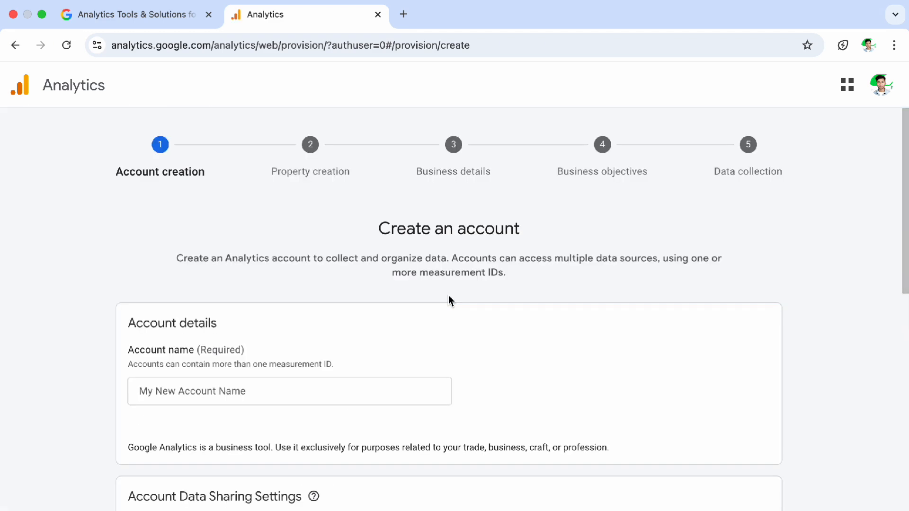
Enter "xyz" as the name of the new Analytics account.
{"action": "scroll", "coordinate": [233, 382], "scroll_direction": "down", "scroll_amount": 6}
{"action": "scroll", "coordinate": [231, 243], "scroll_direction": "up", "scroll_amount": 3}
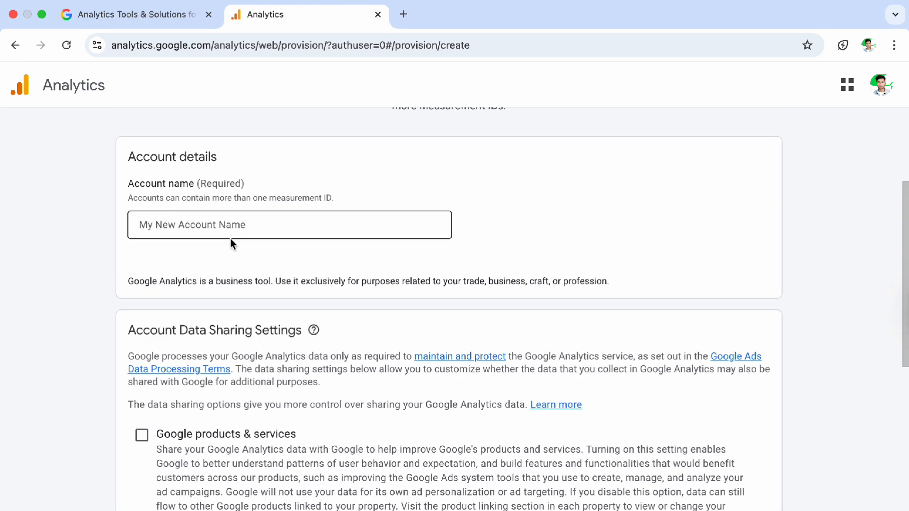
{"action": "left_click", "coordinate": [241, 228]}
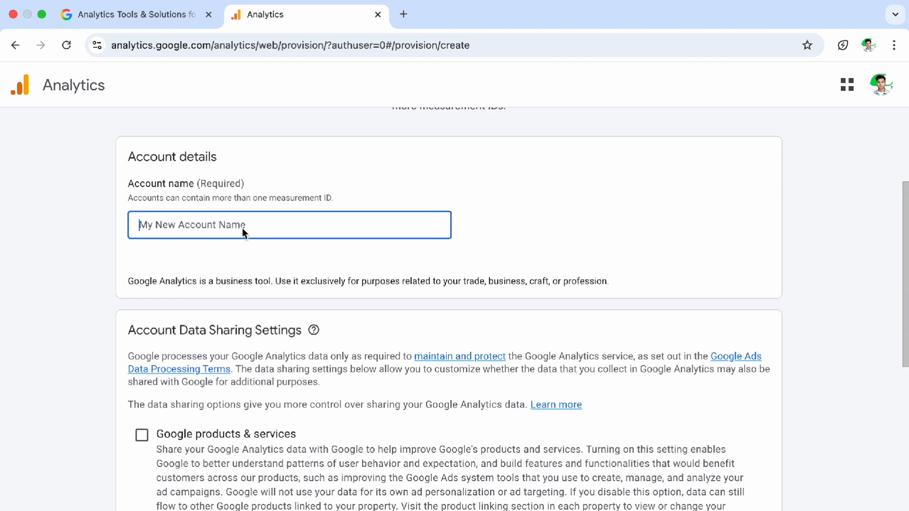
{"action": "type", "text": "xyz"}
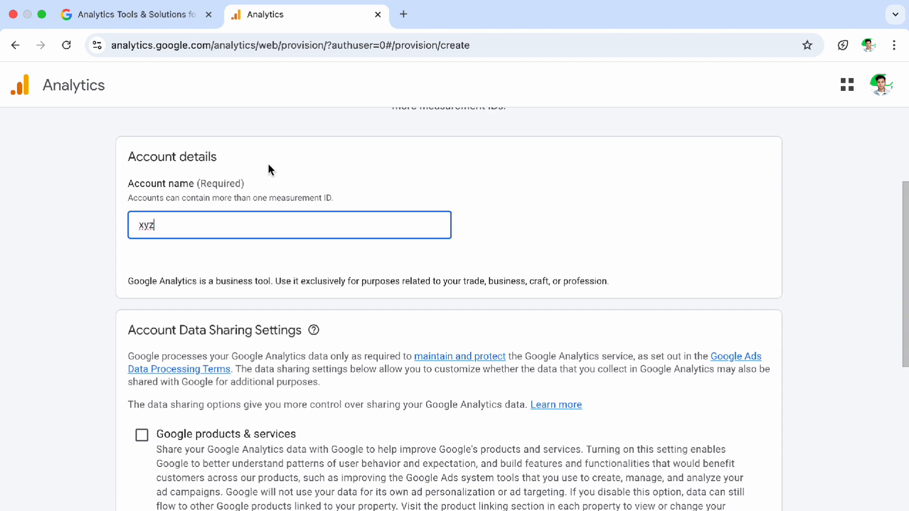
Enable data sharing with Google products & services for the account and proceed to property creation.
{"action": "scroll", "coordinate": [268, 166], "scroll_direction": "down", "scroll_amount": 6}
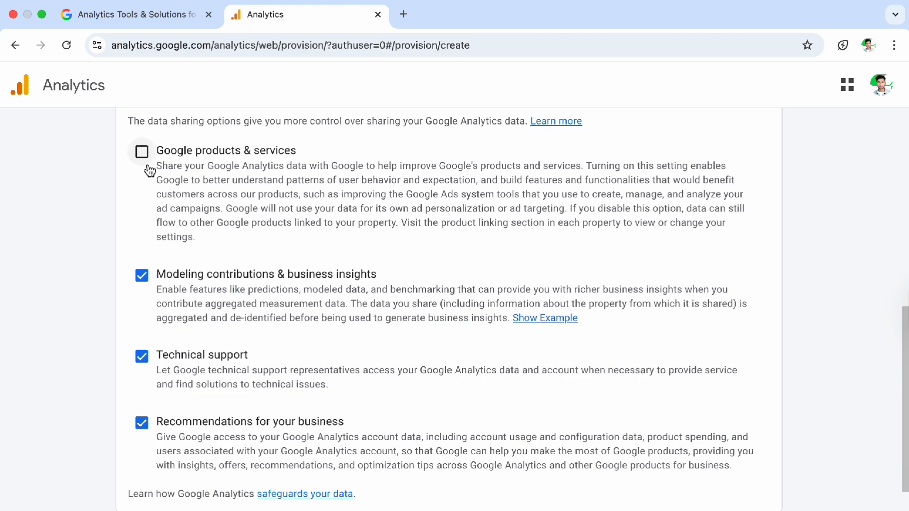
{"action": "scroll", "coordinate": [334, 180], "scroll_direction": "up", "scroll_amount": 6}
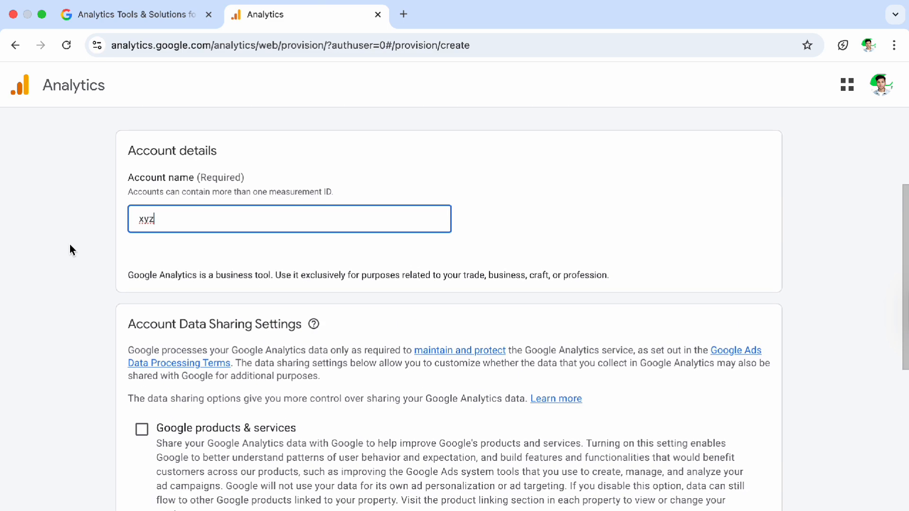
{"action": "scroll", "coordinate": [172, 241], "scroll_direction": "down", "scroll_amount": 4}
{"action": "scroll", "coordinate": [213, 257], "scroll_direction": "down", "scroll_amount": 1}
{"action": "scroll", "coordinate": [222, 255], "scroll_direction": "up", "scroll_amount": 1}
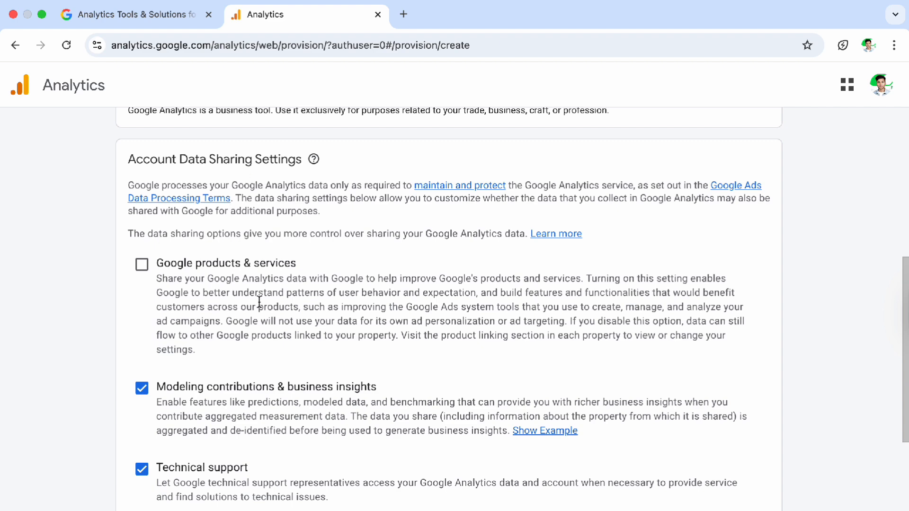
{"action": "scroll", "coordinate": [227, 307], "scroll_direction": "down", "scroll_amount": 1}
{"action": "left_click", "coordinate": [143, 235]}
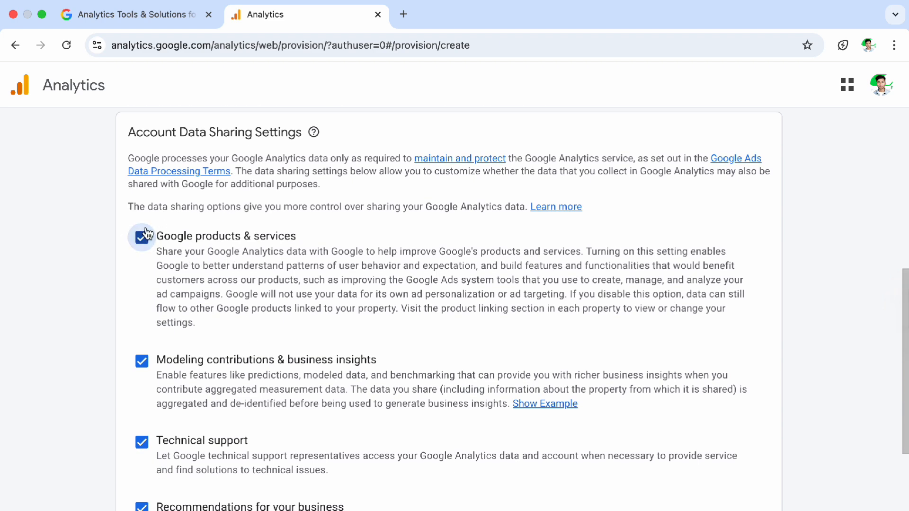
{"action": "scroll", "coordinate": [355, 283], "scroll_direction": "down", "scroll_amount": 5}
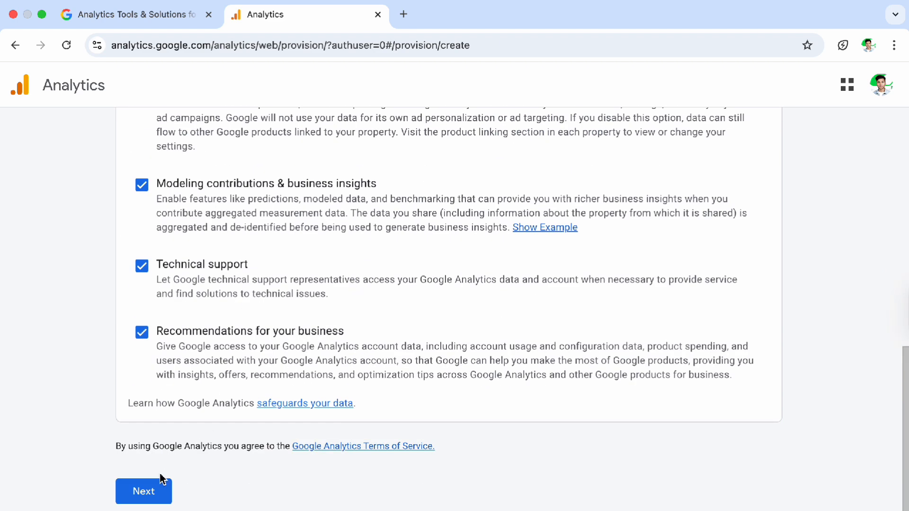
{"action": "left_click", "coordinate": [163, 487]}
Name the new property "xyz - GA4".
{"action": "left_click", "coordinate": [306, 389]}
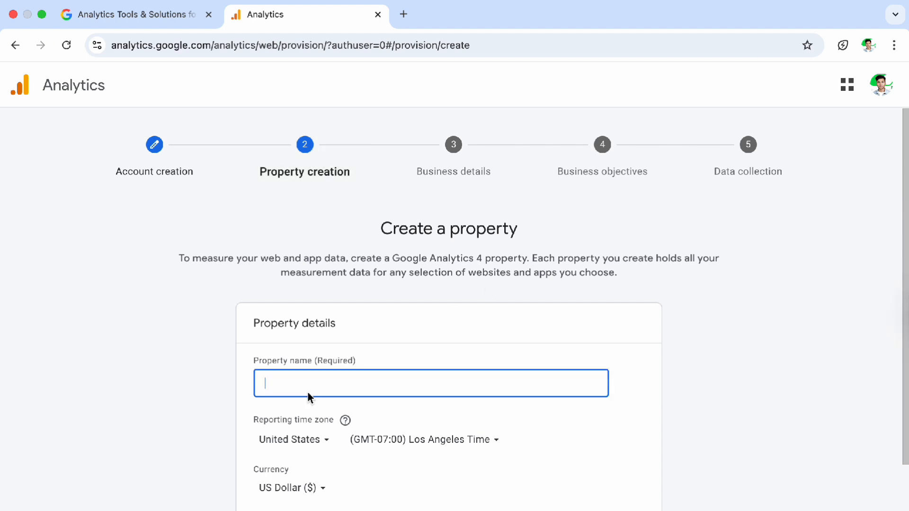
{"action": "type", "text": "X"}
{"action": "scroll", "coordinate": [356, 390], "scroll_direction": "down", "scroll_amount": 3}
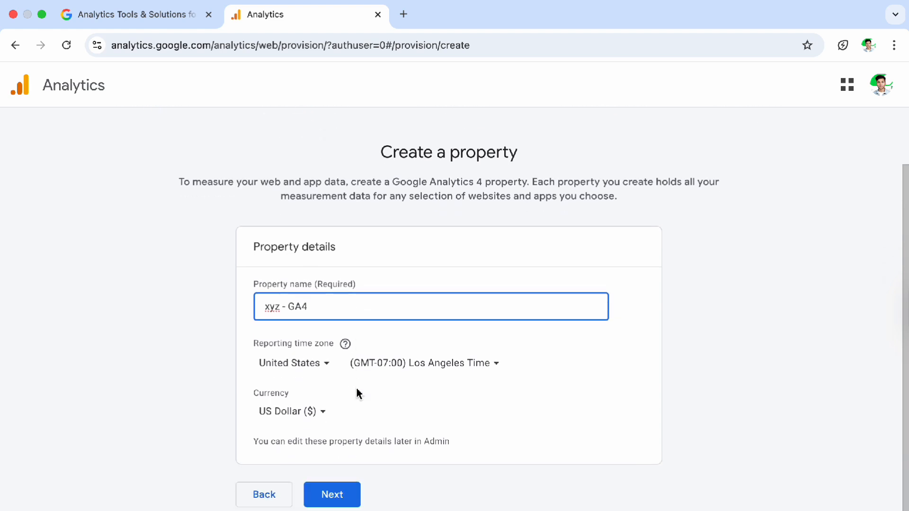
Check the reporting time zone choices, keep United States with Los Angeles Time, and proceed to the business details.
{"action": "left_click", "coordinate": [304, 360]}
{"action": "left_click", "coordinate": [428, 367]}
{"action": "left_click", "coordinate": [431, 366]}
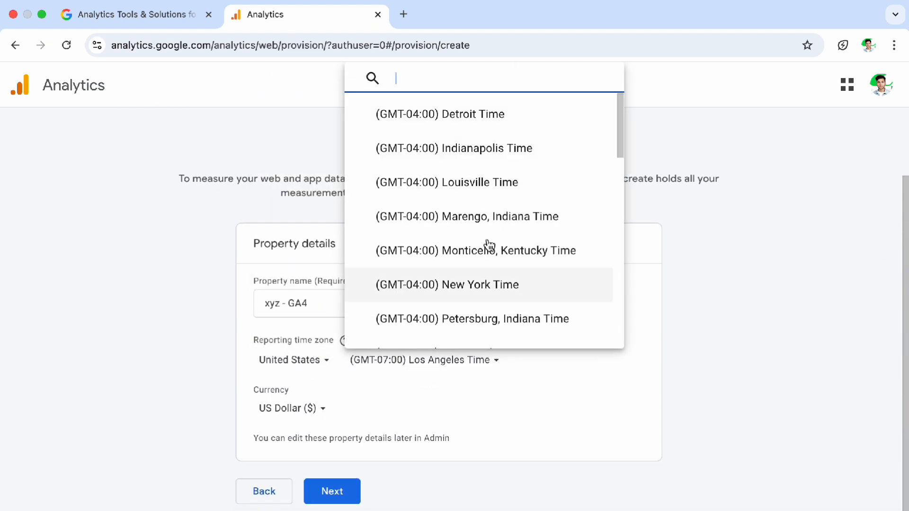
{"action": "left_click", "coordinate": [338, 384]}
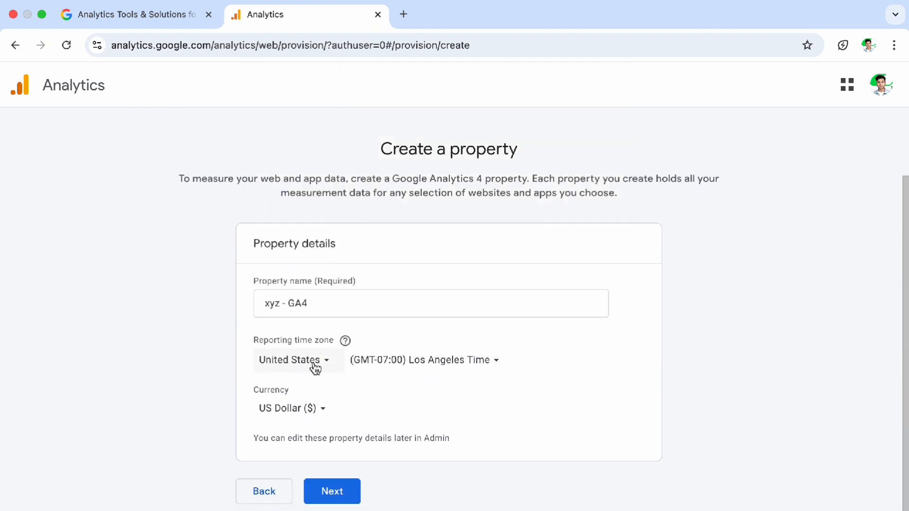
{"action": "left_click", "coordinate": [343, 484]}
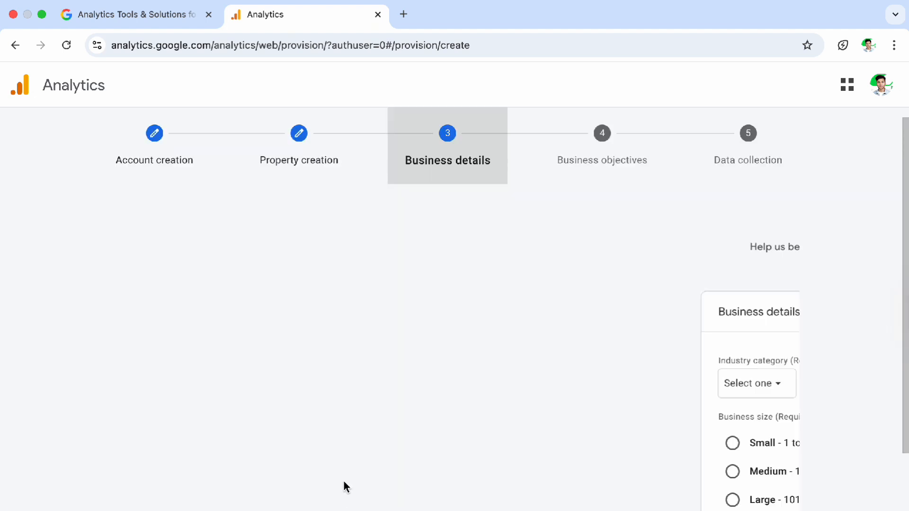
Set the industry category in the business details to Shopping.
{"action": "left_click", "coordinate": [296, 378]}
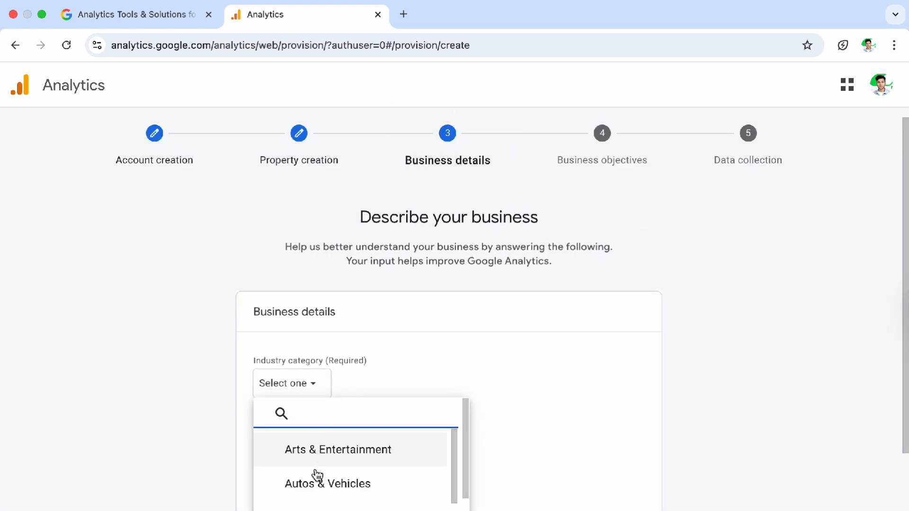
{"action": "scroll", "coordinate": [316, 478], "scroll_direction": "down", "scroll_amount": 1}
{"action": "scroll", "coordinate": [315, 492], "scroll_direction": "down", "scroll_amount": 12}
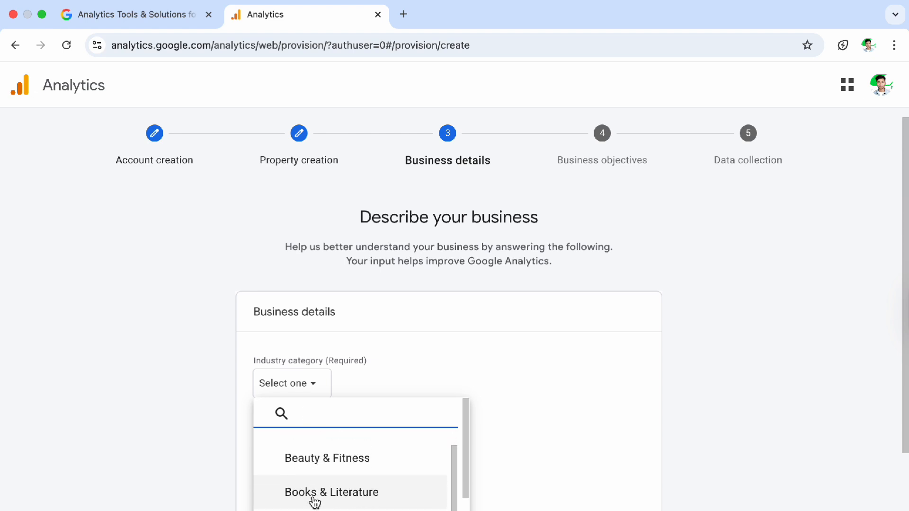
{"action": "scroll", "coordinate": [315, 492], "scroll_direction": "down", "scroll_amount": 2}
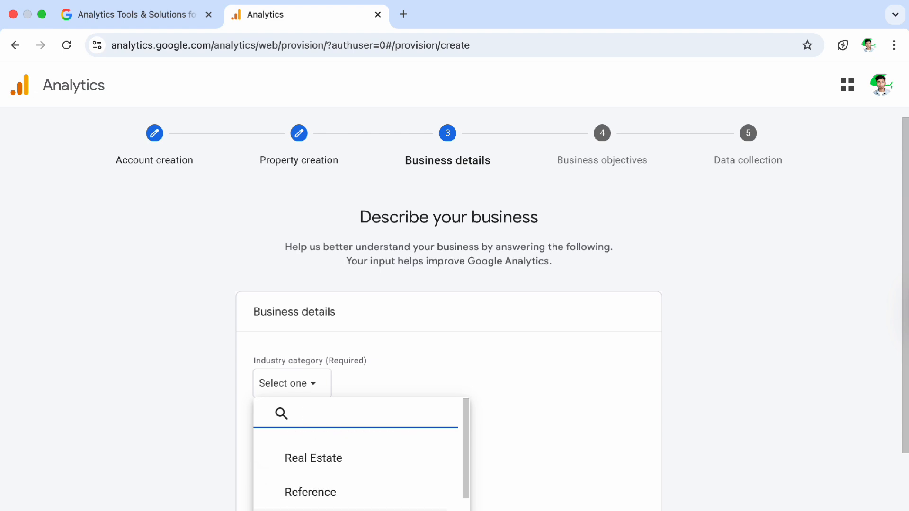
{"action": "left_click", "coordinate": [315, 510]}
Set the business size to Small - 1 to 10 employees and proceed to the business objectives.
{"action": "scroll", "coordinate": [399, 395], "scroll_direction": "down", "scroll_amount": 1}
{"action": "scroll", "coordinate": [396, 395], "scroll_direction": "down", "scroll_amount": 3}
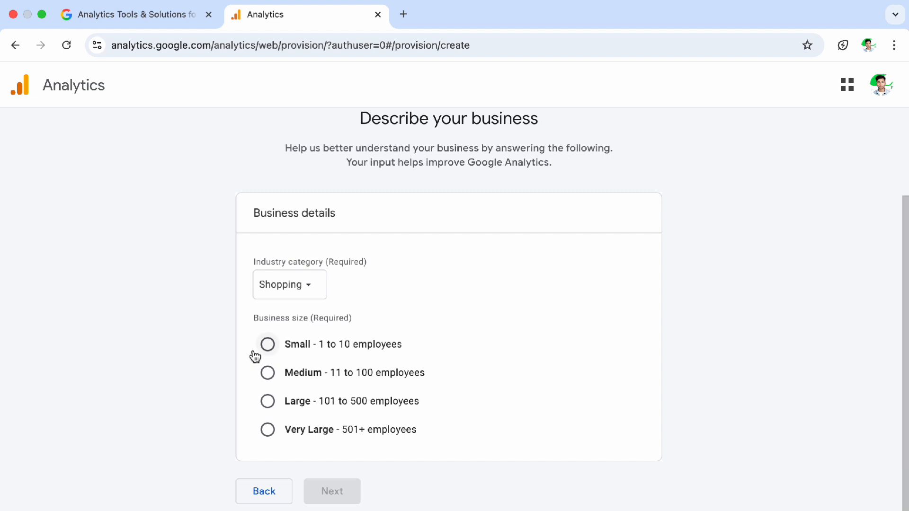
{"action": "left_click", "coordinate": [269, 346]}
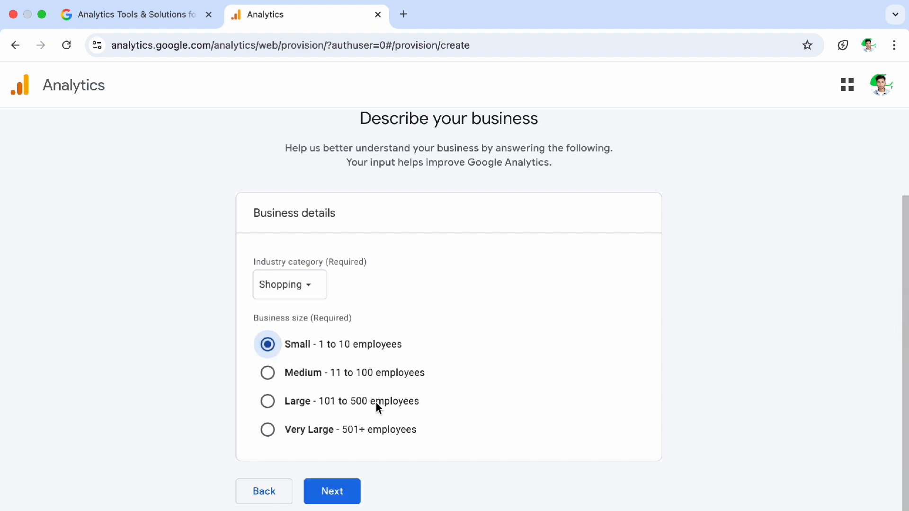
{"action": "left_click", "coordinate": [353, 483]}
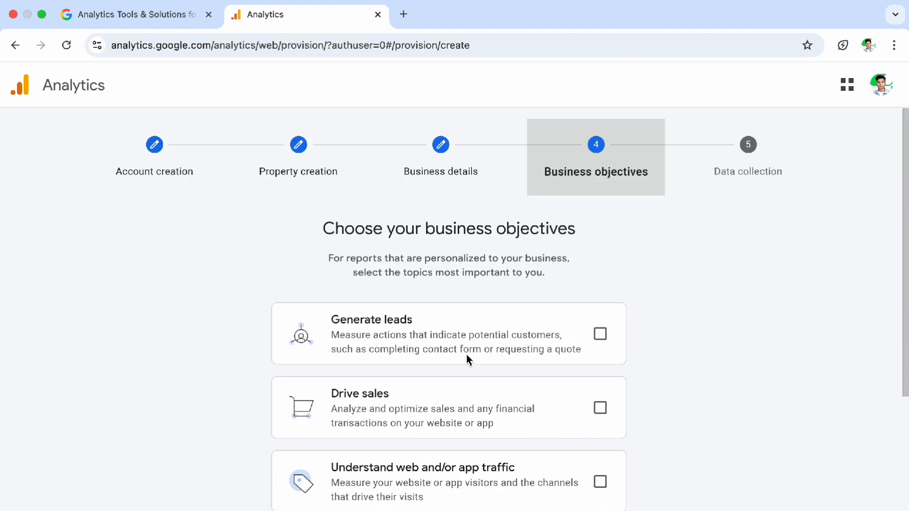
Select Generate leads, Drive sales, Understand web and/or app traffic, and View user engagement & retention as business objectives.
{"action": "scroll", "coordinate": [467, 358], "scroll_direction": "down", "scroll_amount": 5}
{"action": "scroll", "coordinate": [573, 285], "scroll_direction": "up", "scroll_amount": 5}
{"action": "left_click", "coordinate": [601, 335]}
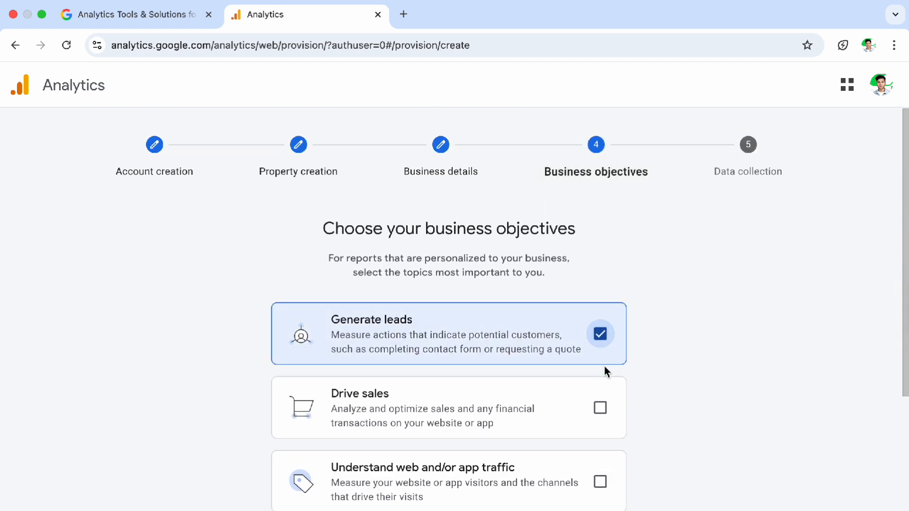
{"action": "left_click", "coordinate": [608, 396]}
{"action": "scroll", "coordinate": [609, 402], "scroll_direction": "down", "scroll_amount": 3}
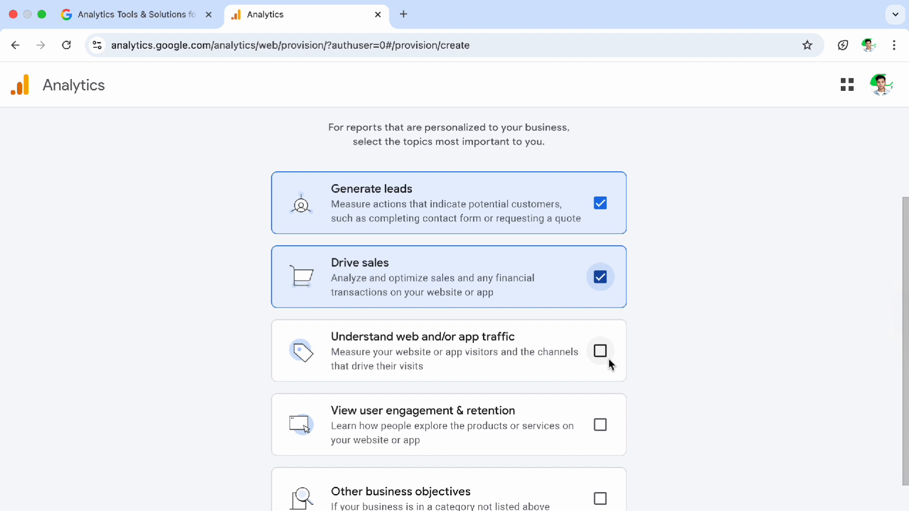
{"action": "scroll", "coordinate": [600, 404], "scroll_direction": "down", "scroll_amount": 2}
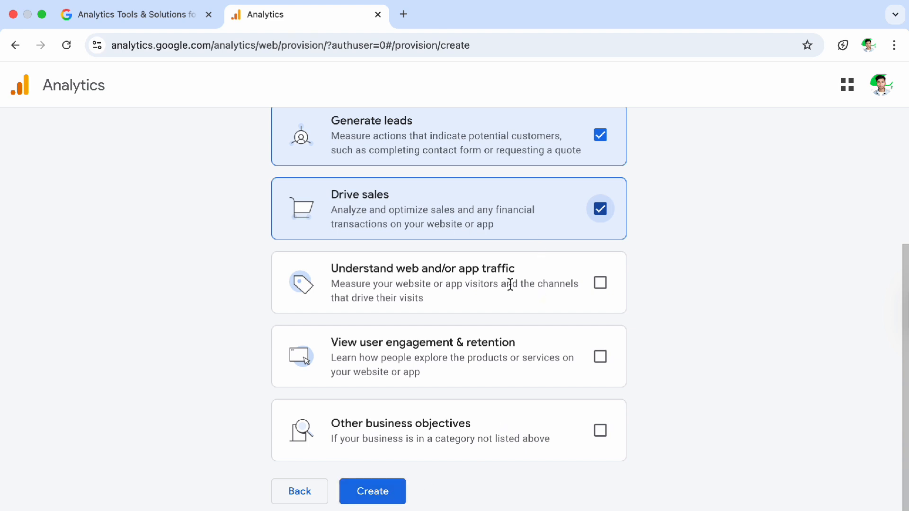
{"action": "left_click", "coordinate": [597, 355]}
{"action": "left_click", "coordinate": [599, 283]}
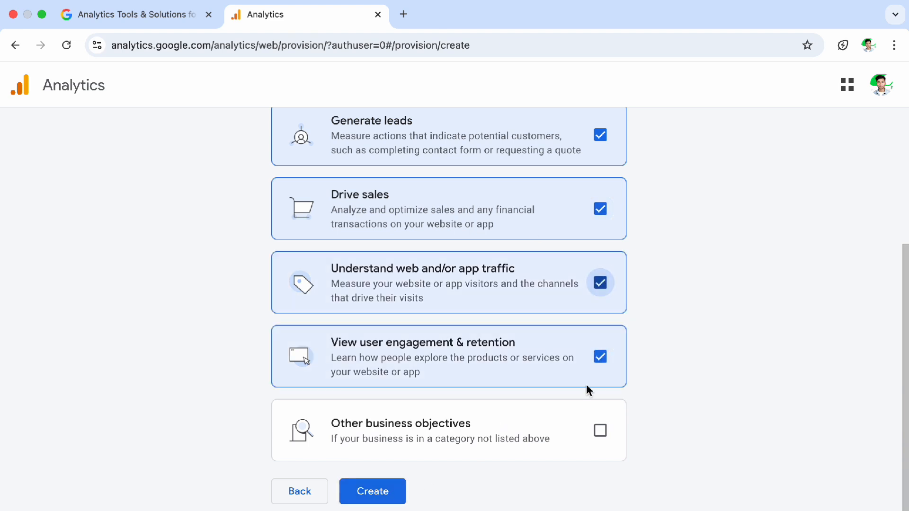
Try Other business objectives, reselect the four specific objectives instead, and create the property.
{"action": "left_click", "coordinate": [599, 429]}
{"action": "left_click", "coordinate": [599, 357]}
{"action": "left_click", "coordinate": [600, 283]}
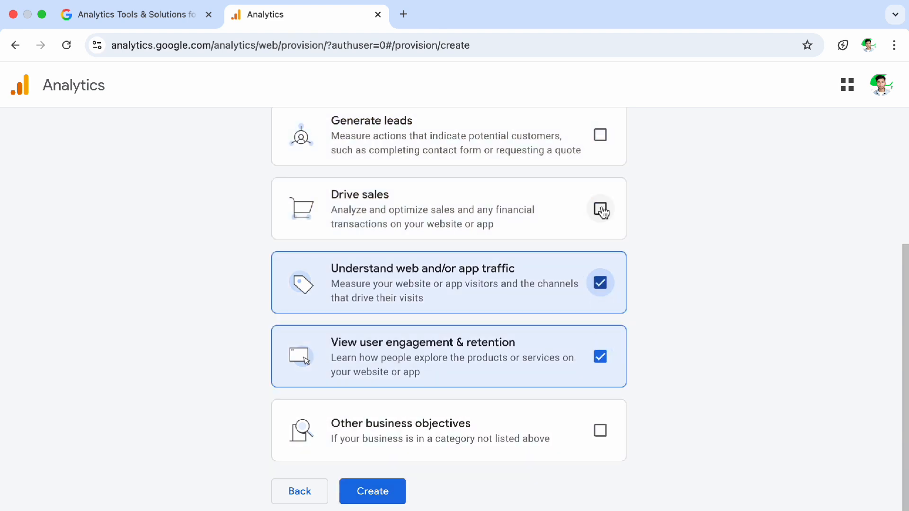
{"action": "left_click", "coordinate": [600, 209]}
{"action": "left_click", "coordinate": [599, 138]}
{"action": "left_click", "coordinate": [395, 497]}
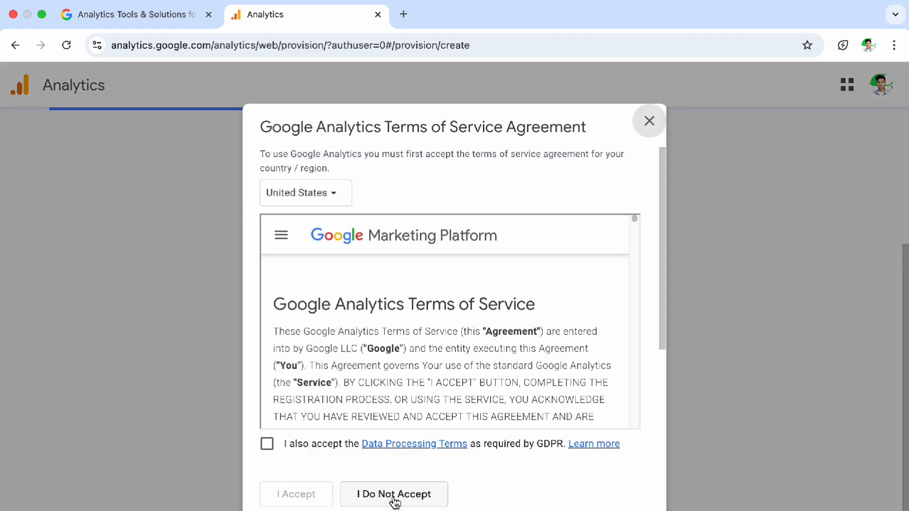
Accept the GDPR Data Processing Terms and the Google Analytics Terms of Service for United States.
{"action": "left_click", "coordinate": [275, 448]}
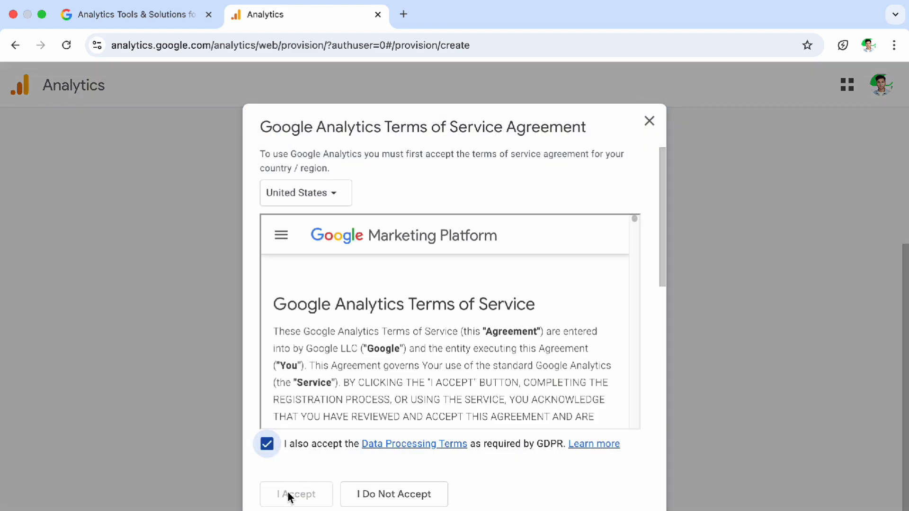
{"action": "scroll", "coordinate": [343, 390], "scroll_direction": "down", "scroll_amount": 20}
{"action": "scroll", "coordinate": [343, 390], "scroll_direction": "down", "scroll_amount": 15}
{"action": "scroll", "coordinate": [334, 422], "scroll_direction": "down", "scroll_amount": 5}
{"action": "left_click", "coordinate": [266, 447]}
{"action": "left_click", "coordinate": [302, 495]}
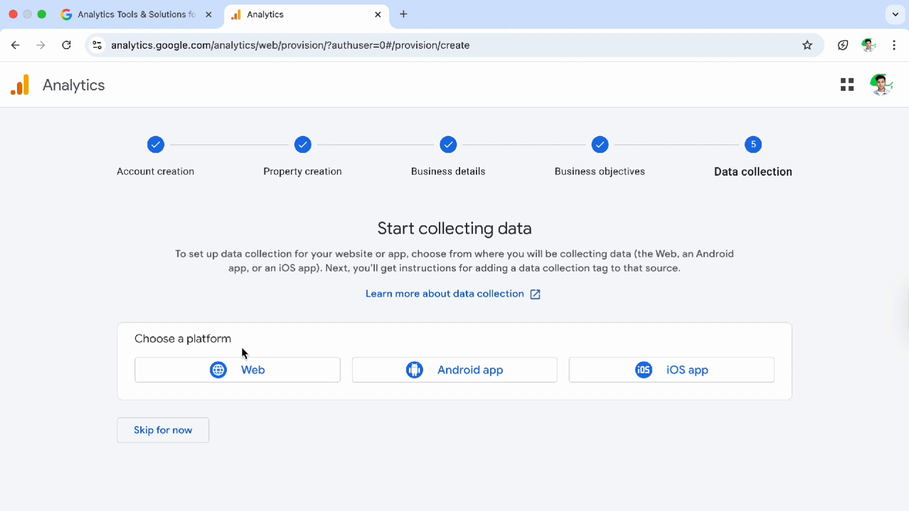
{"action": "left_click", "coordinate": [301, 373]}
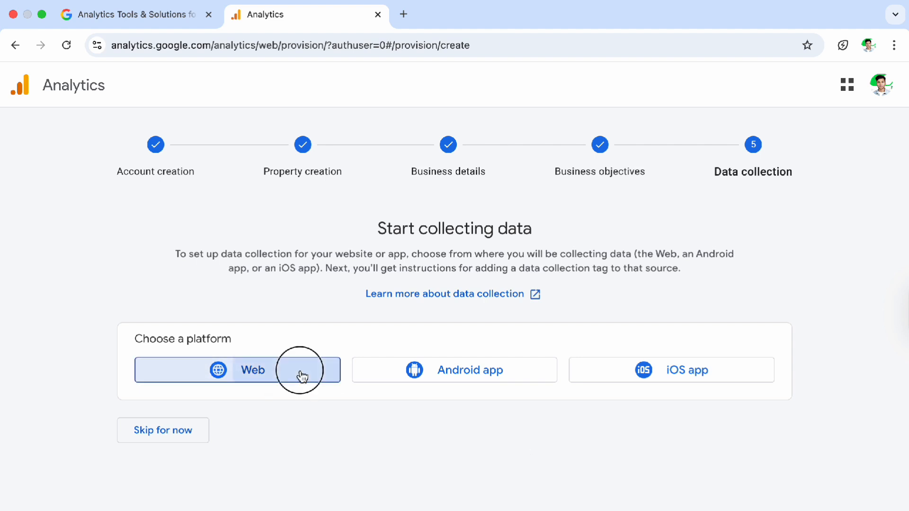
{"action": "left_click", "coordinate": [442, 212]}
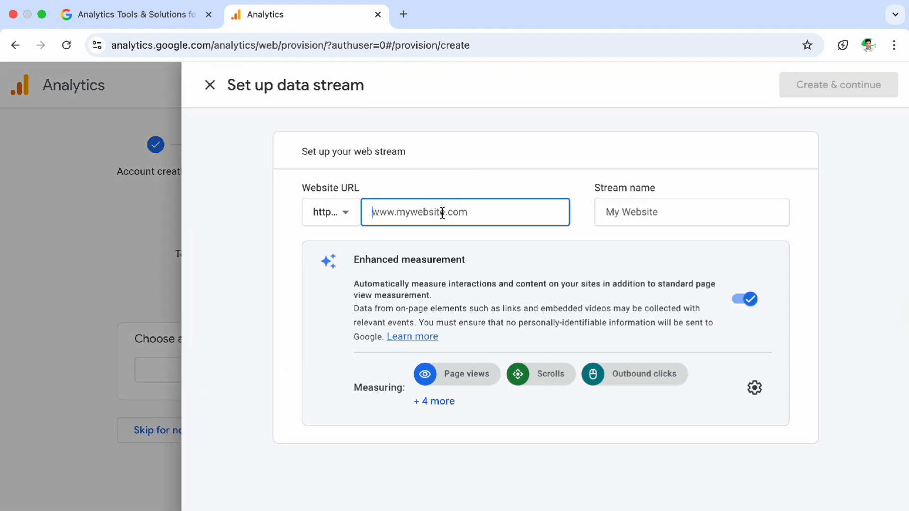
{"action": "key", "text": "ctrl+Right"}
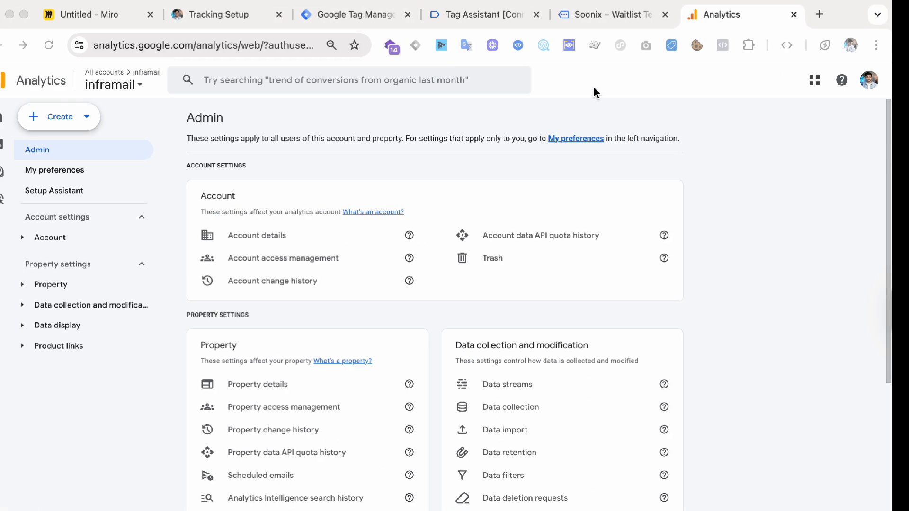
{"action": "left_click", "coordinate": [644, 14]}
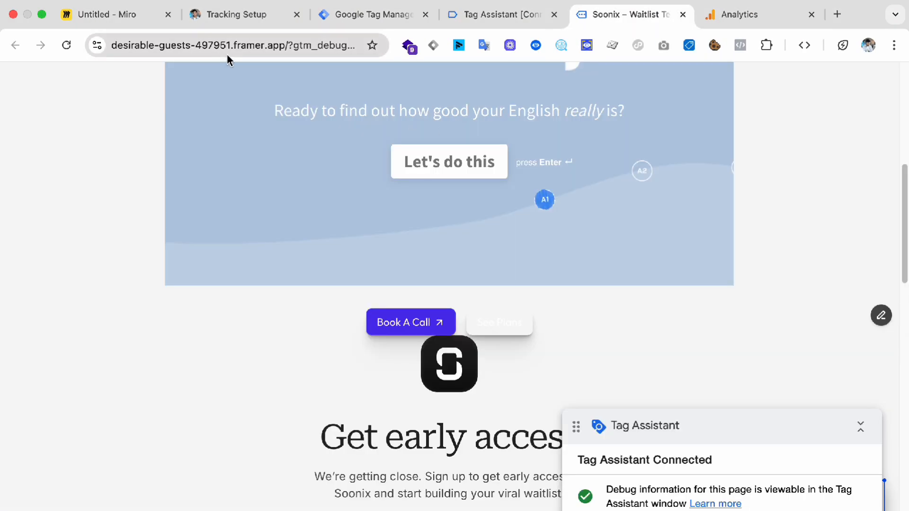
{"action": "left_click", "coordinate": [284, 46]}
{"action": "left_click_drag", "start_coordinate": [108, 36], "coordinate": [107, 37]}
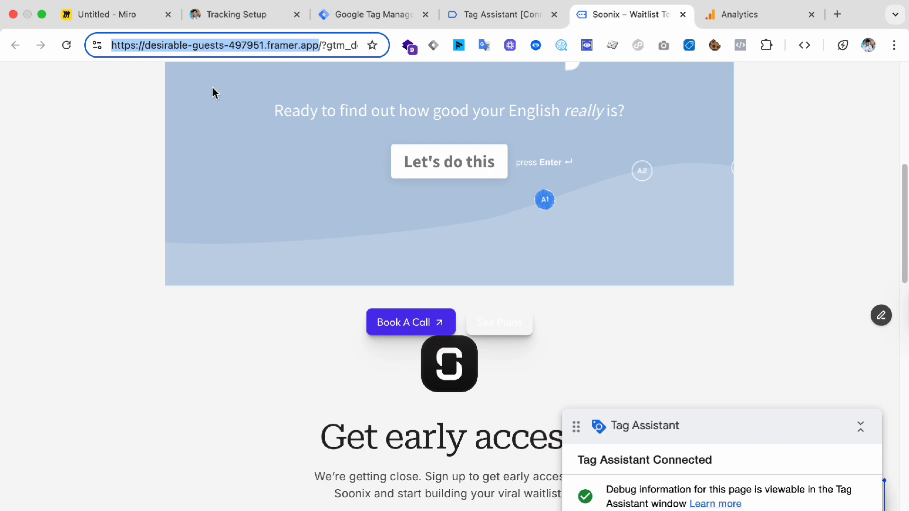
{"action": "key", "text": "super+c"}
{"action": "key", "text": "super+grave"}
{"action": "left_click", "coordinate": [426, 209]}
{"action": "key", "text": "super+v"}
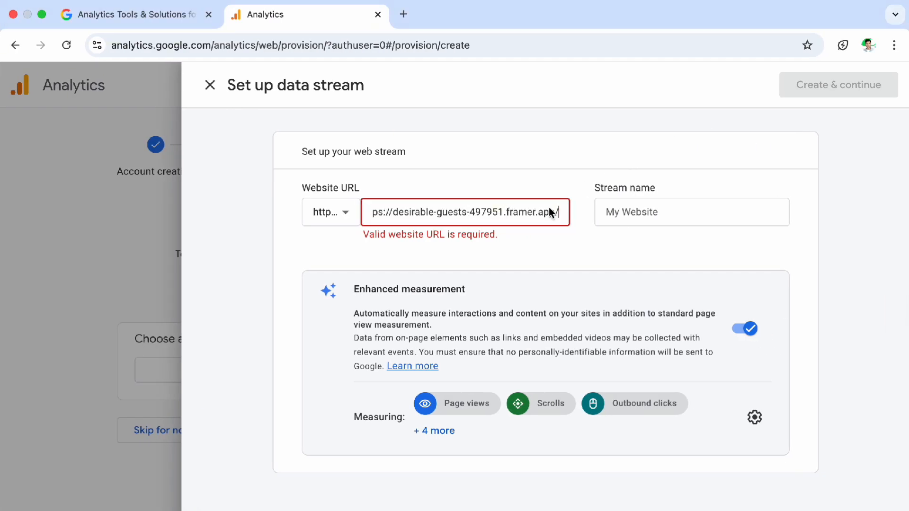
{"action": "key", "text": "BackSpace"}
{"action": "left_click_drag", "start_coordinate": [434, 219], "coordinate": [335, 215]}
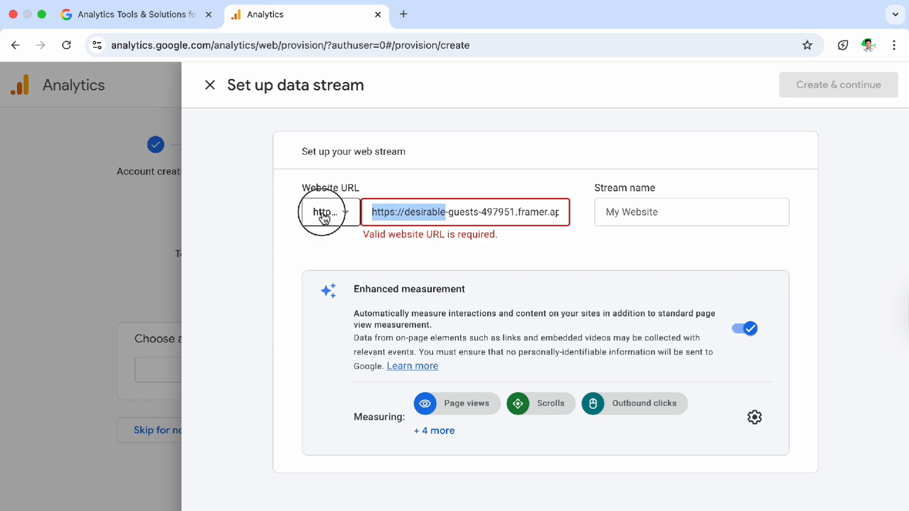
{"action": "left_click", "coordinate": [404, 212]}
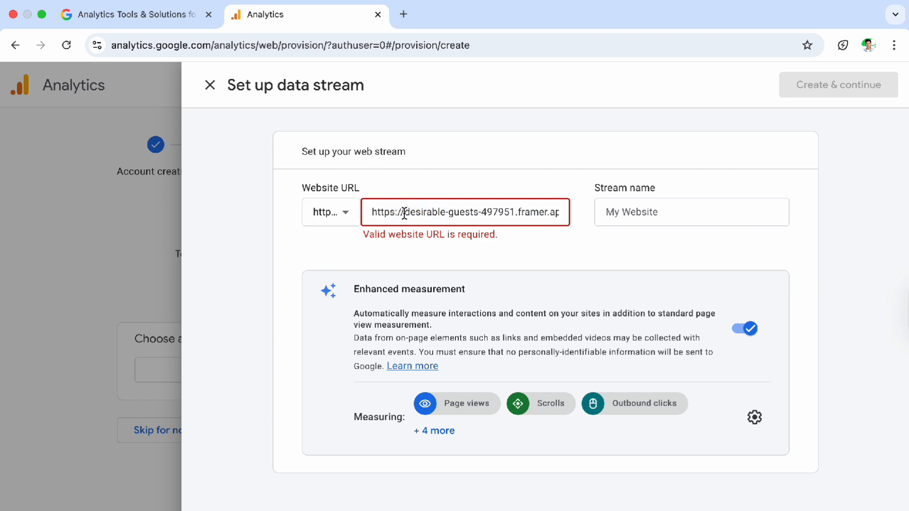
{"action": "left_click_drag", "start_coordinate": [405, 212], "coordinate": [371, 211]}
{"action": "key", "text": "BackSpace"}
{"action": "left_click", "coordinate": [626, 220]}
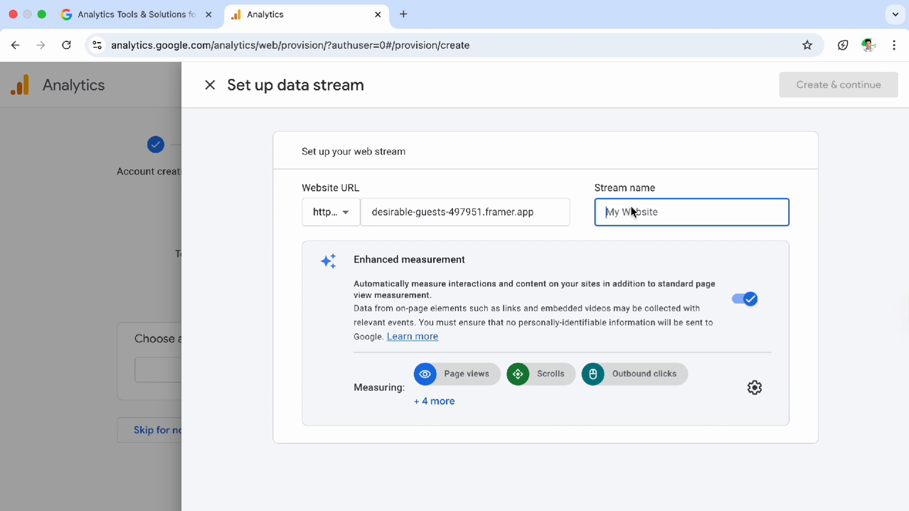
{"action": "key", "text": "super+v"}
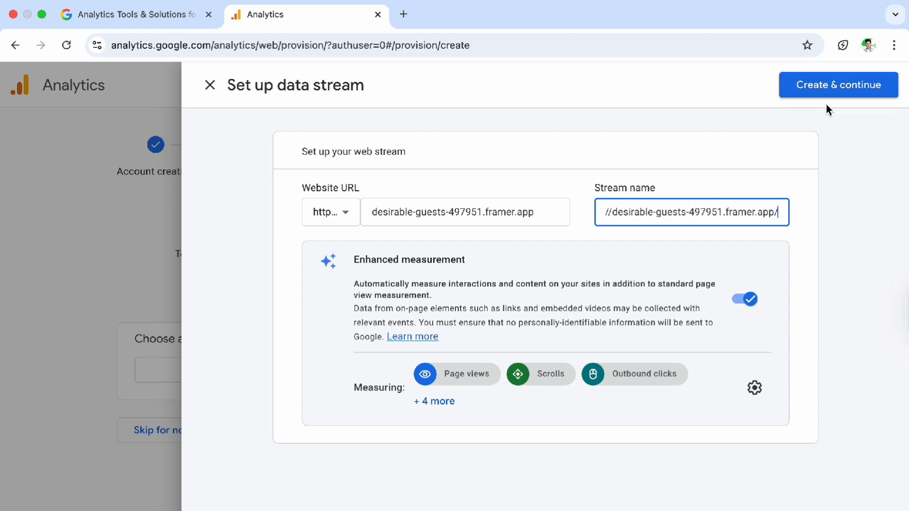
{"action": "left_click", "coordinate": [831, 88]}
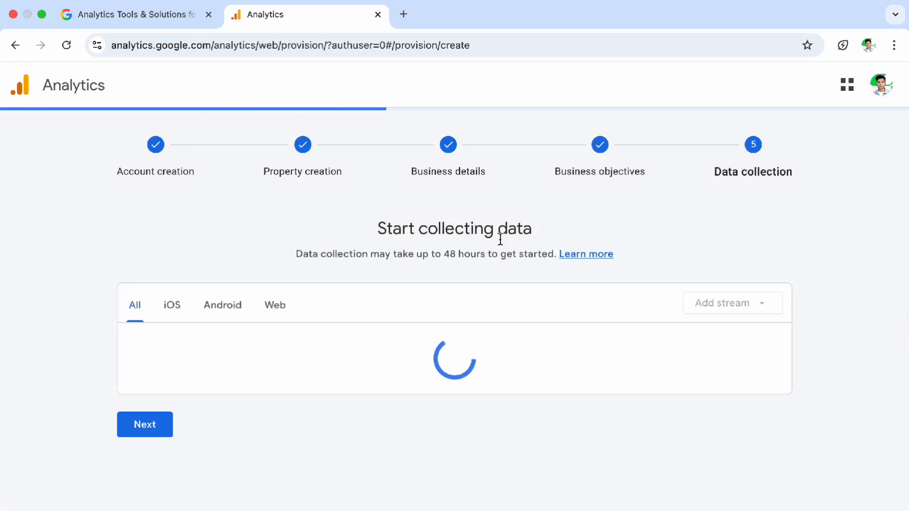
Open the web stream's manual Google tag instructions and copy the full gtag.js snippet.
{"action": "left_click", "coordinate": [147, 397]}
{"action": "left_click", "coordinate": [90, 352]}
{"action": "left_click", "coordinate": [147, 389]}
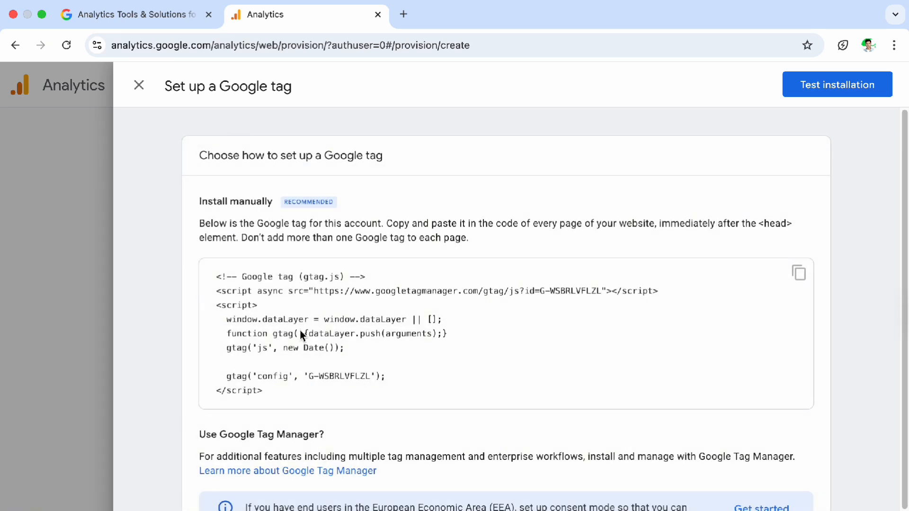
{"action": "scroll", "coordinate": [609, 331], "scroll_direction": "down", "scroll_amount": 2}
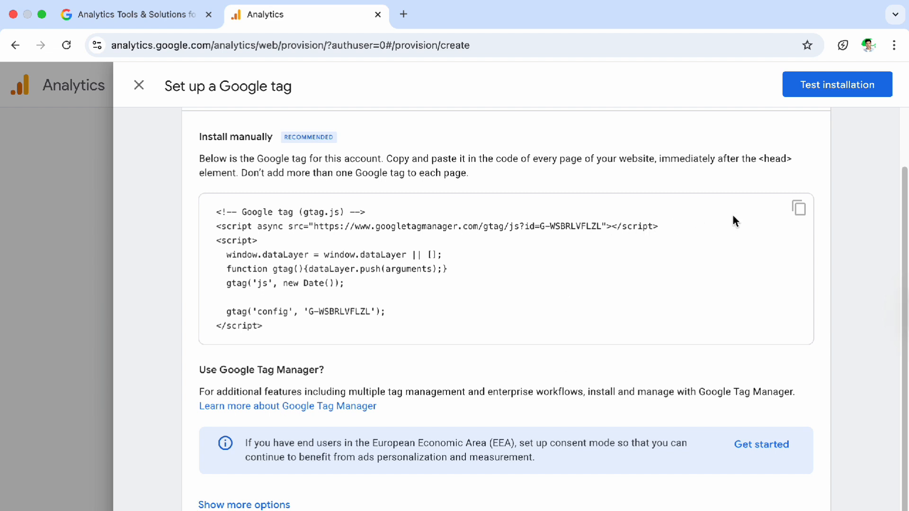
{"action": "left_click", "coordinate": [798, 210]}
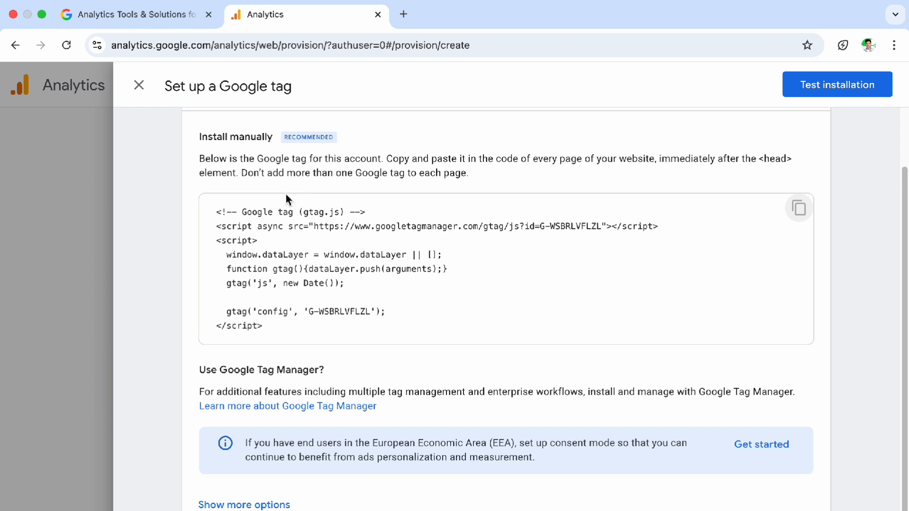
Copy only the measurement ID from the snippet's gtag config line and return to the web stream details.
{"action": "left_click_drag", "start_coordinate": [308, 311], "coordinate": [370, 311]}
{"action": "right_click", "coordinate": [370, 310]}
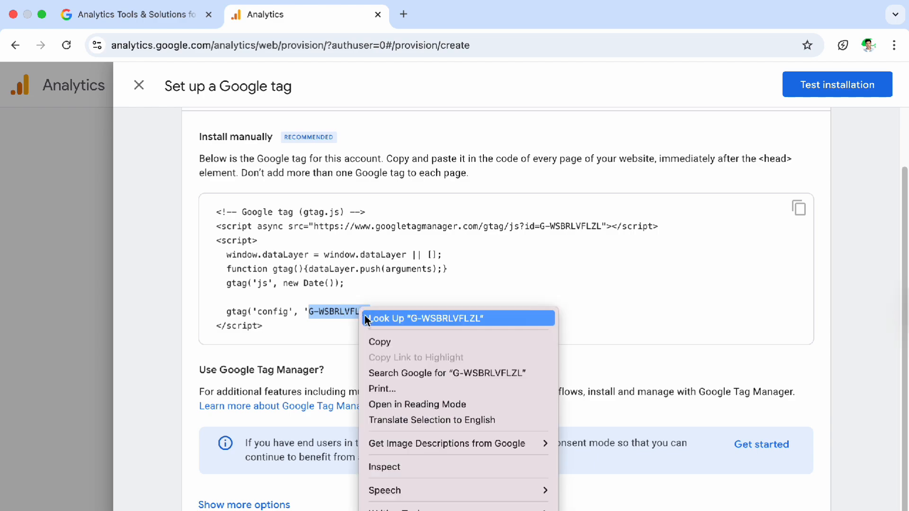
{"action": "left_click", "coordinate": [375, 341]}
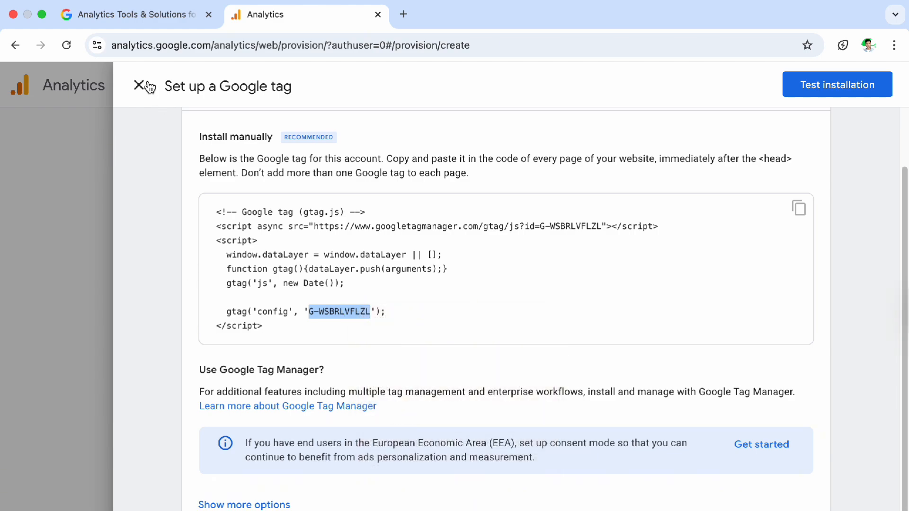
{"action": "left_click", "coordinate": [139, 85]}
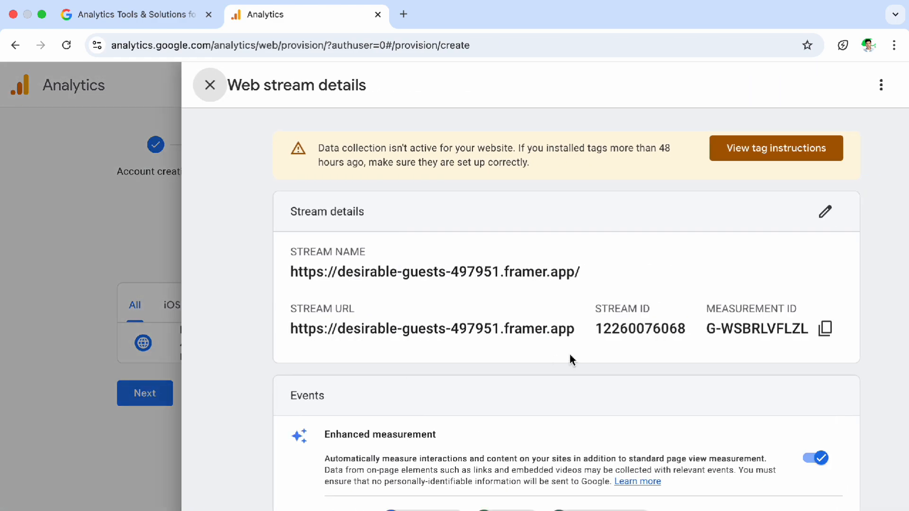
Switch to Google Tag Manager, open the OCT - Typeform Web container's tags, and view a blank new tag before closing it.
{"action": "key", "text": "ctrl+Left"}
{"action": "left_click", "coordinate": [371, 22]}
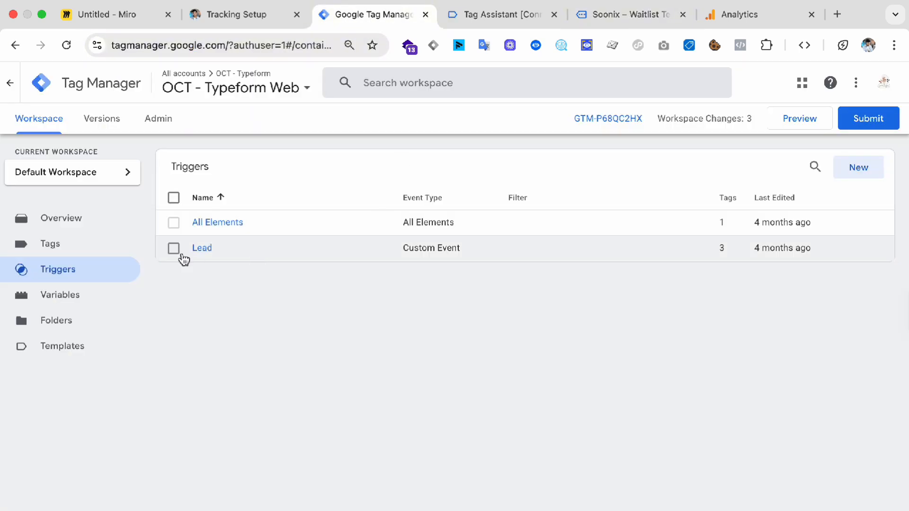
{"action": "left_click", "coordinate": [71, 243]}
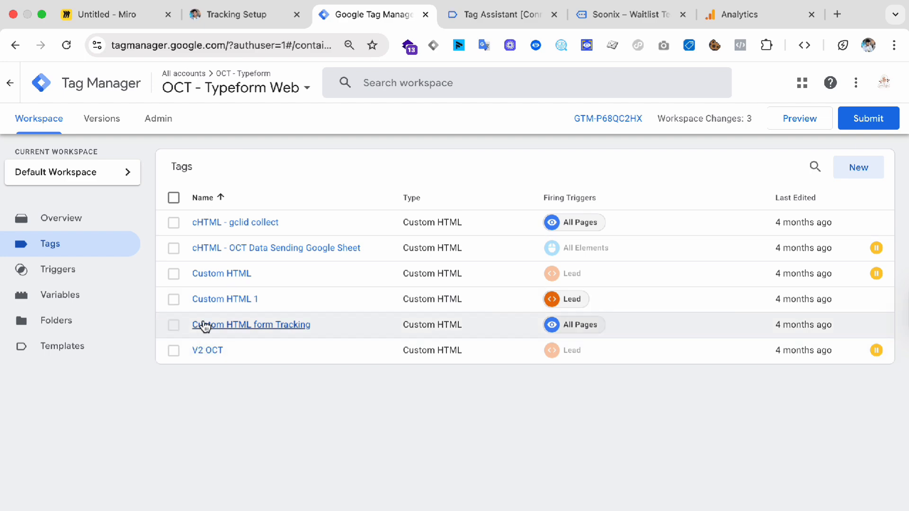
{"action": "left_click", "coordinate": [869, 173]}
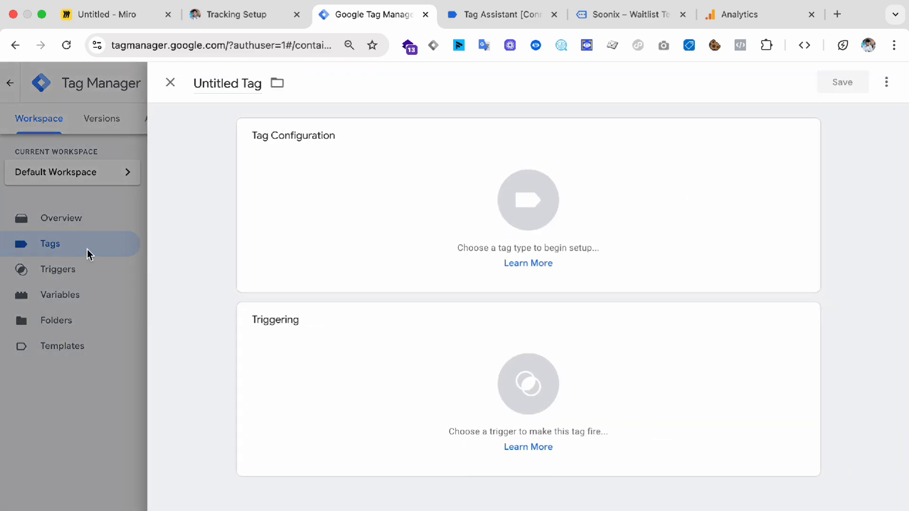
{"action": "left_click", "coordinate": [87, 251]}
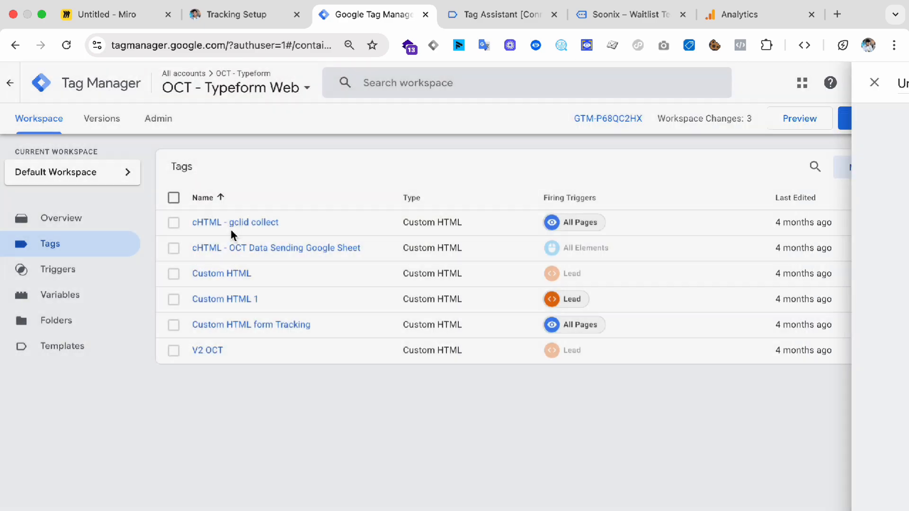
Create a new tag in the container and set its type to Google Tag from the Google Analytics tag types.
{"action": "left_click", "coordinate": [860, 169]}
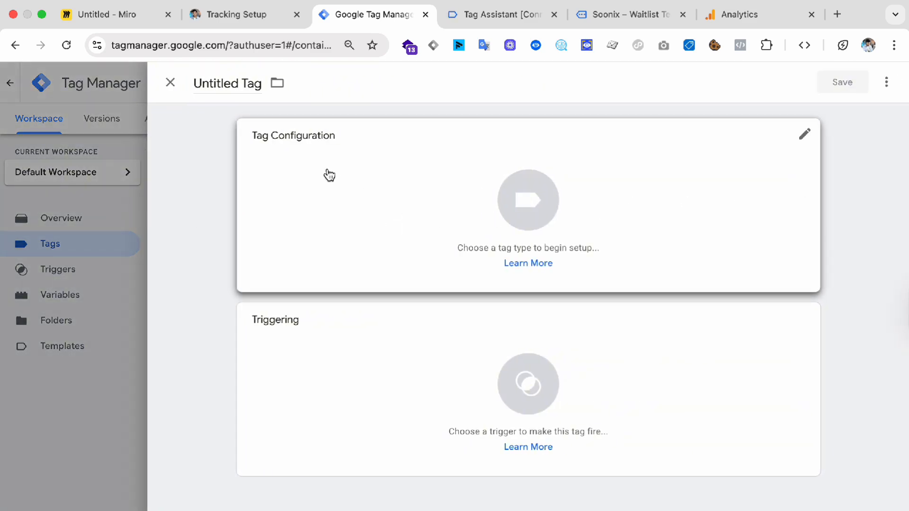
{"action": "left_click", "coordinate": [616, 178]}
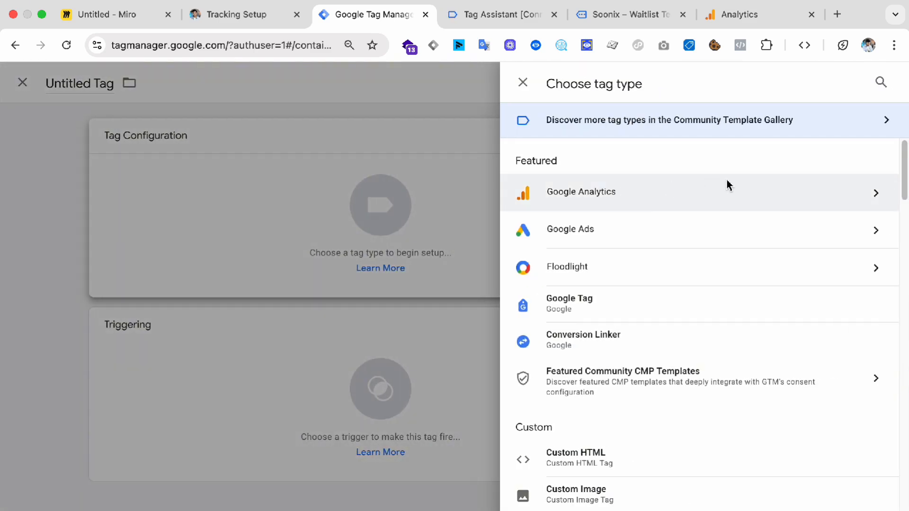
{"action": "left_click", "coordinate": [758, 192]}
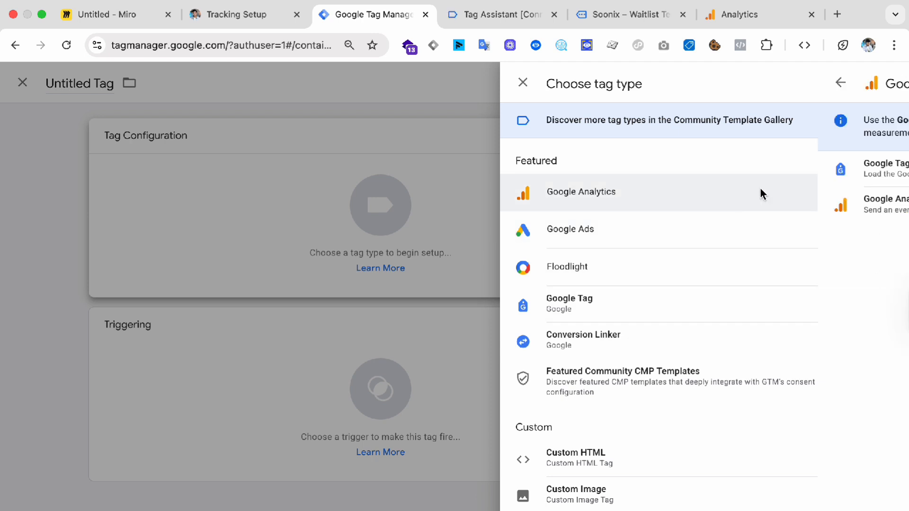
{"action": "left_click", "coordinate": [747, 163]}
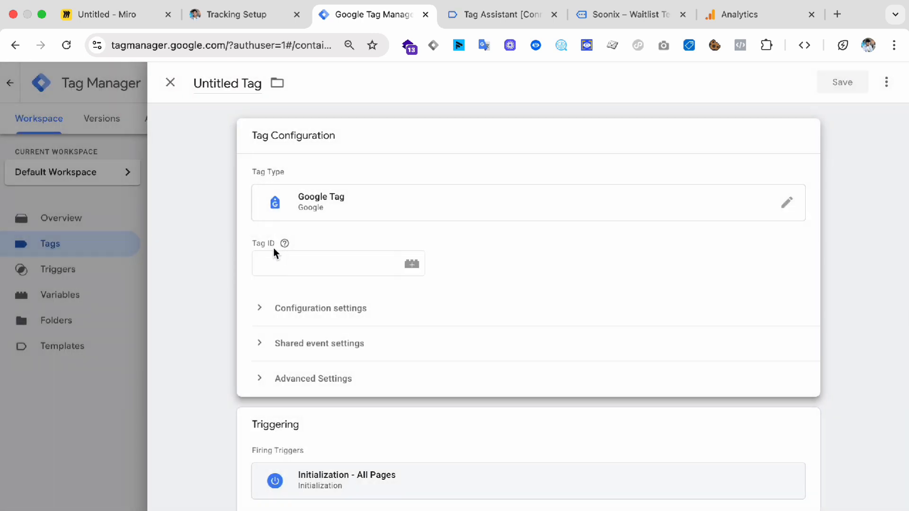
Switch to Google Analytics, copy the web stream's measurement ID, and close the stream details.
{"action": "key", "text": "ctrl+Right"}
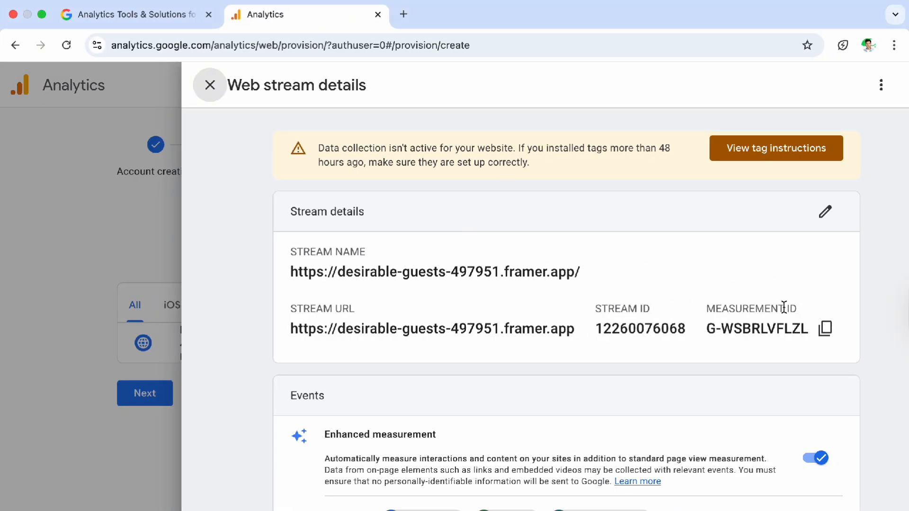
{"action": "left_click", "coordinate": [822, 325]}
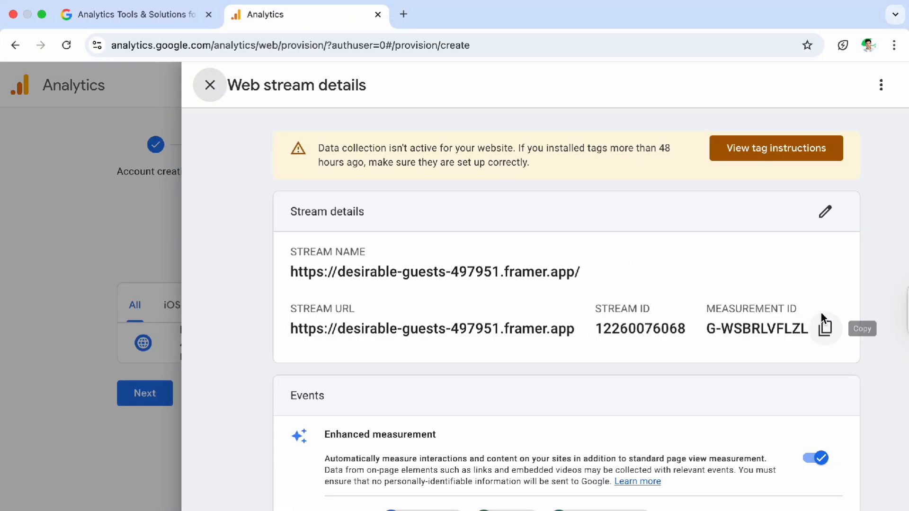
{"action": "left_click", "coordinate": [216, 89]}
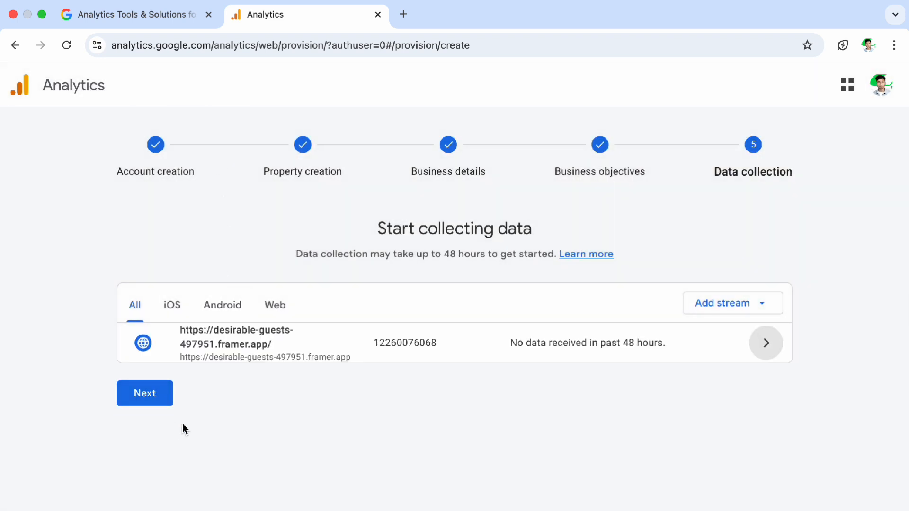
Finish the data collection setup, continue to the property's home, and decline all email communications.
{"action": "left_click", "coordinate": [155, 402]}
{"action": "scroll", "coordinate": [394, 360], "scroll_direction": "down", "scroll_amount": 2}
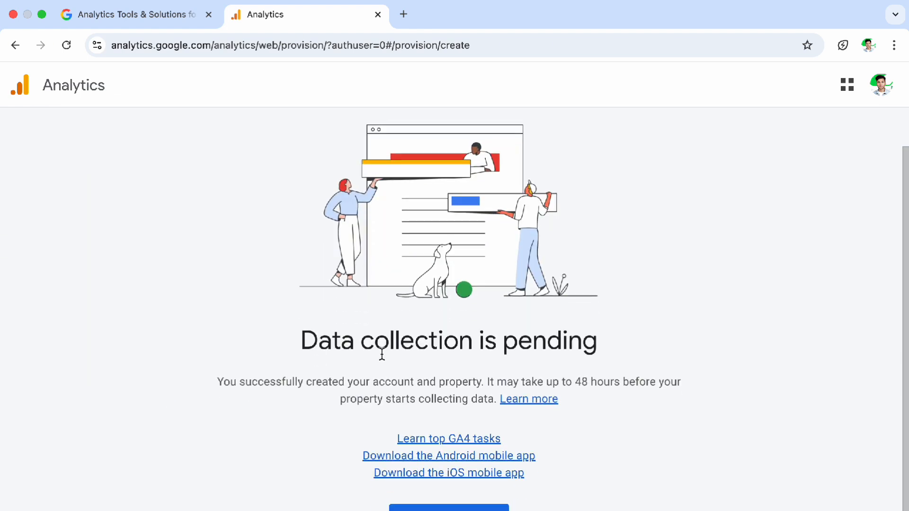
{"action": "left_click", "coordinate": [471, 505]}
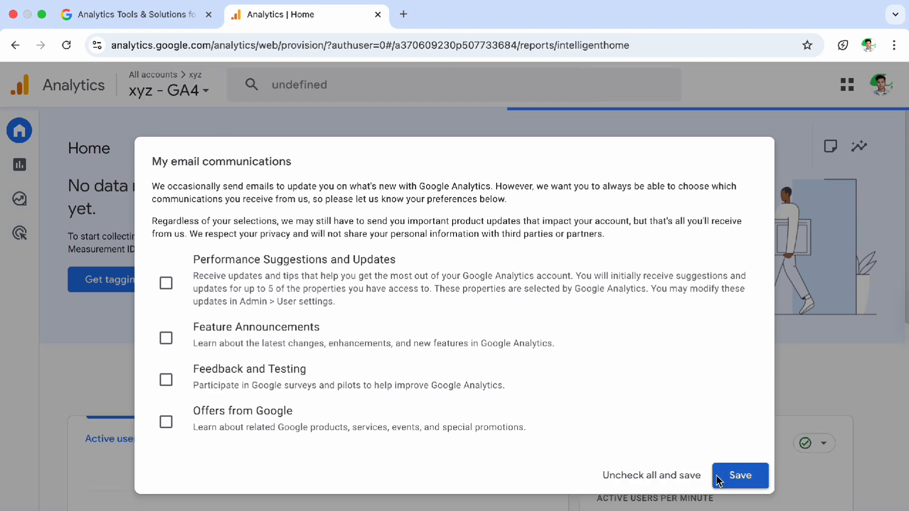
{"action": "left_click", "coordinate": [674, 480]}
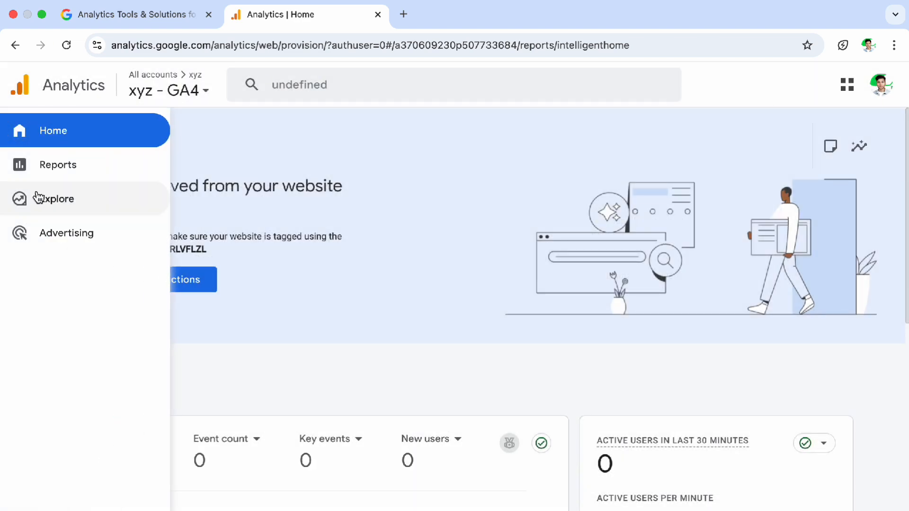
Open the property's data streams in Admin and copy the measurement ID of the desirable-guests-497951.framer.app web stream.
{"action": "scroll", "coordinate": [257, 232], "scroll_direction": "down", "scroll_amount": 3}
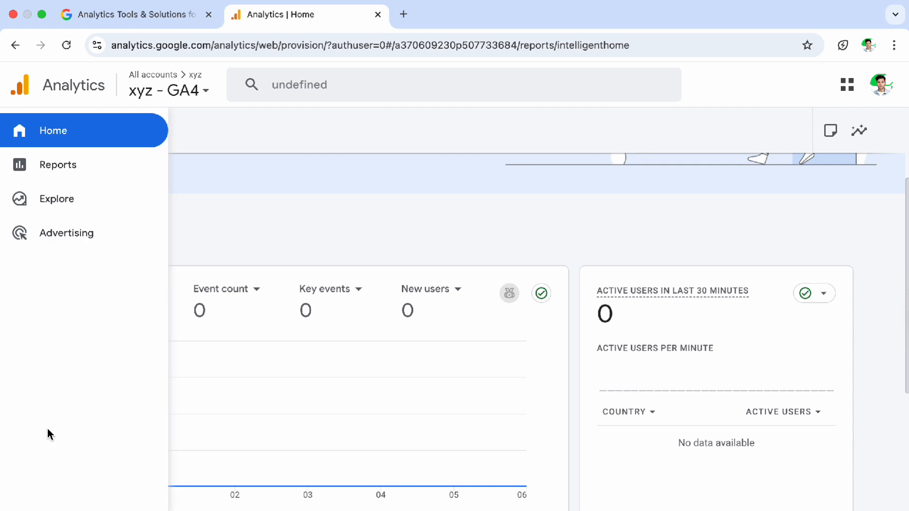
{"action": "left_click", "coordinate": [20, 509]}
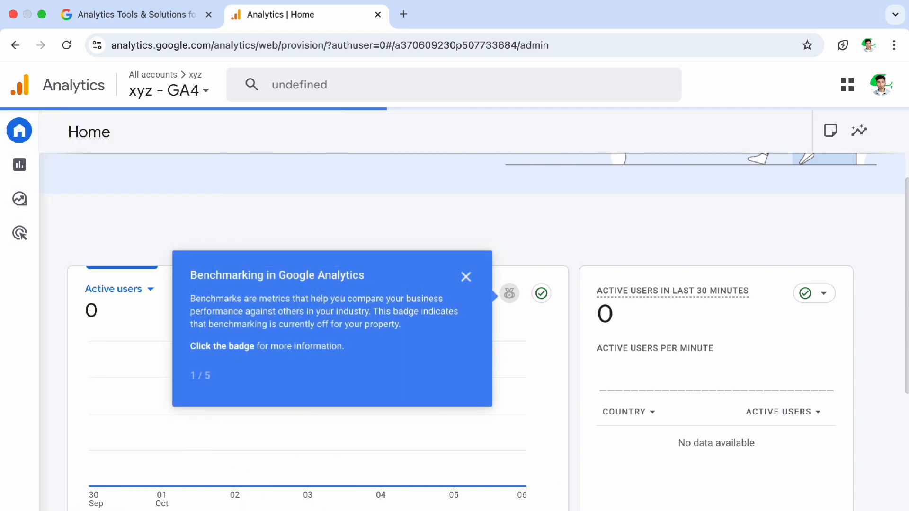
{"action": "left_click", "coordinate": [680, 480]}
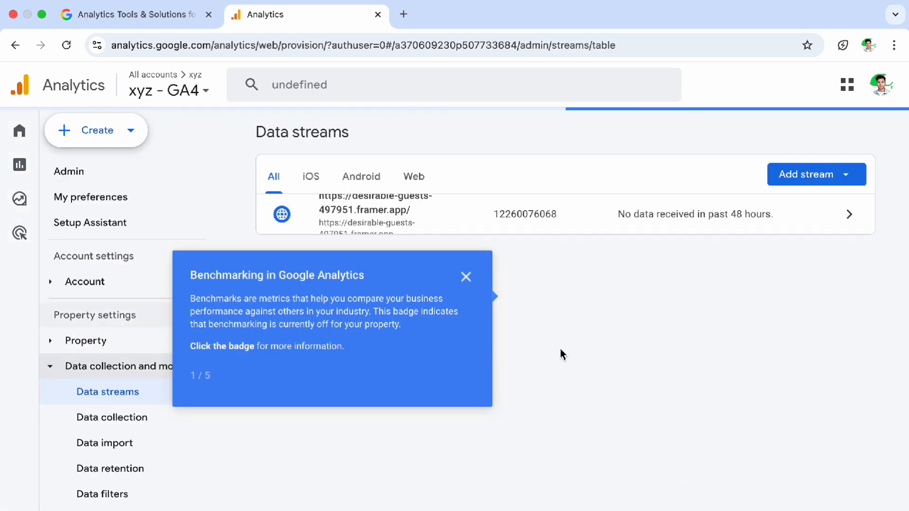
{"action": "left_click", "coordinate": [465, 278]}
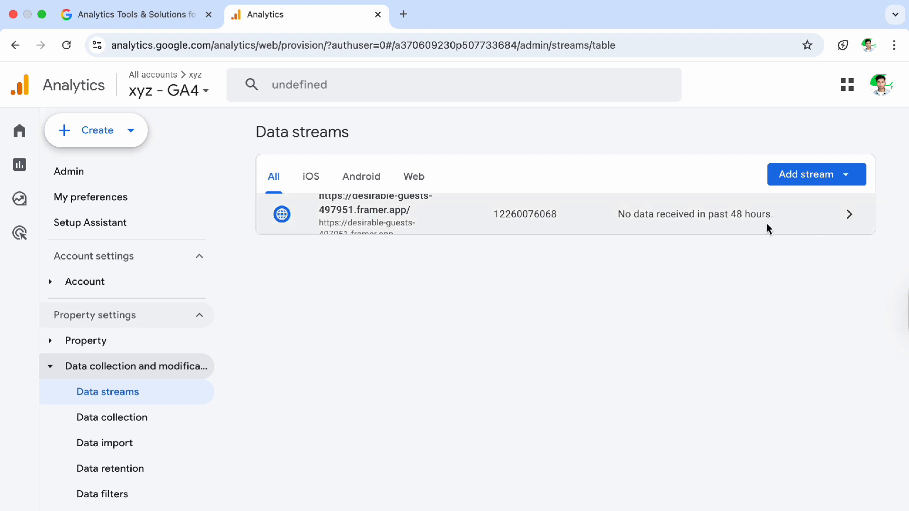
{"action": "left_click", "coordinate": [556, 213]}
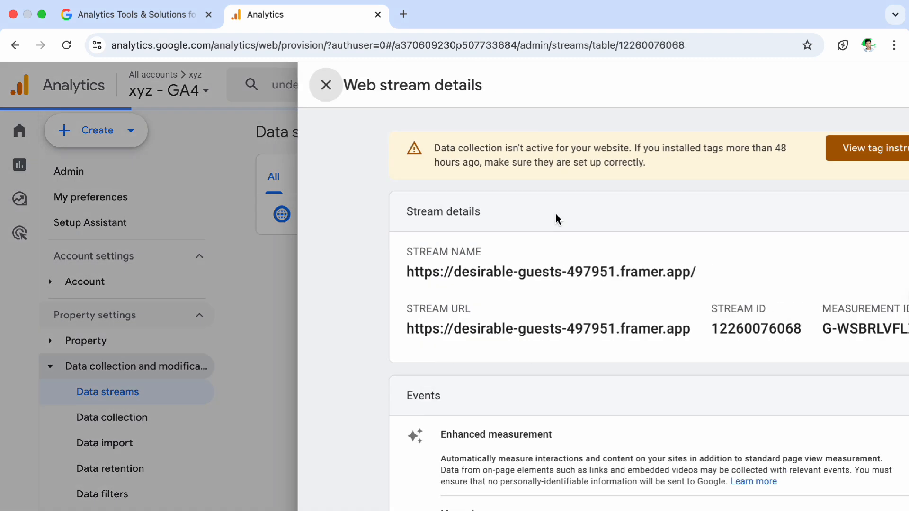
{"action": "left_click", "coordinate": [825, 330]}
Switch back to Google Tag Manager and set the new Google Tag's Tag ID to G-WSBRLVFLZL.
{"action": "key", "text": "ctrl+Left"}
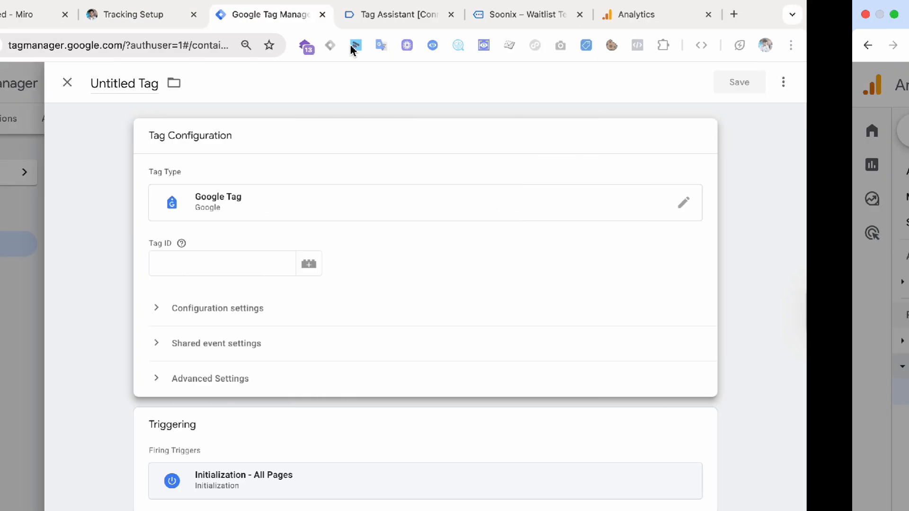
{"action": "left_click", "coordinate": [292, 258]}
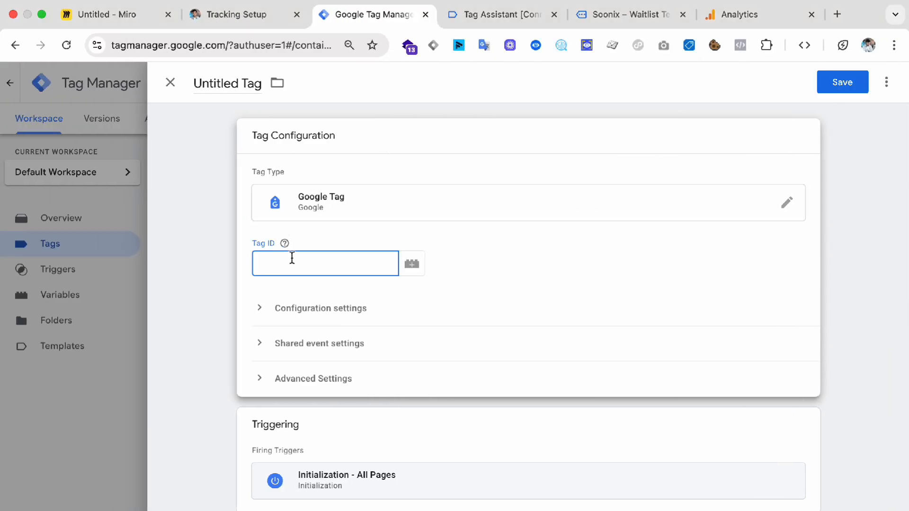
{"action": "left_click", "coordinate": [228, 235]}
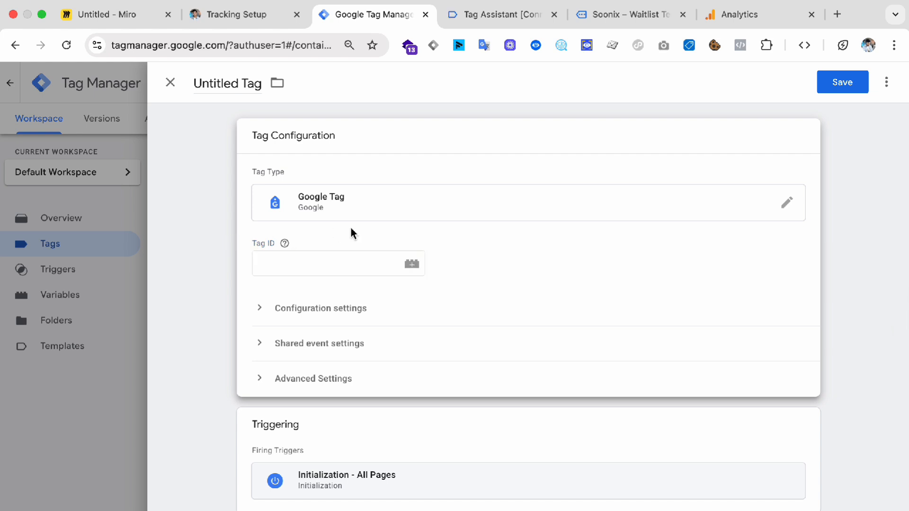
{"action": "left_click", "coordinate": [322, 255]}
{"action": "key", "text": "super+v"}
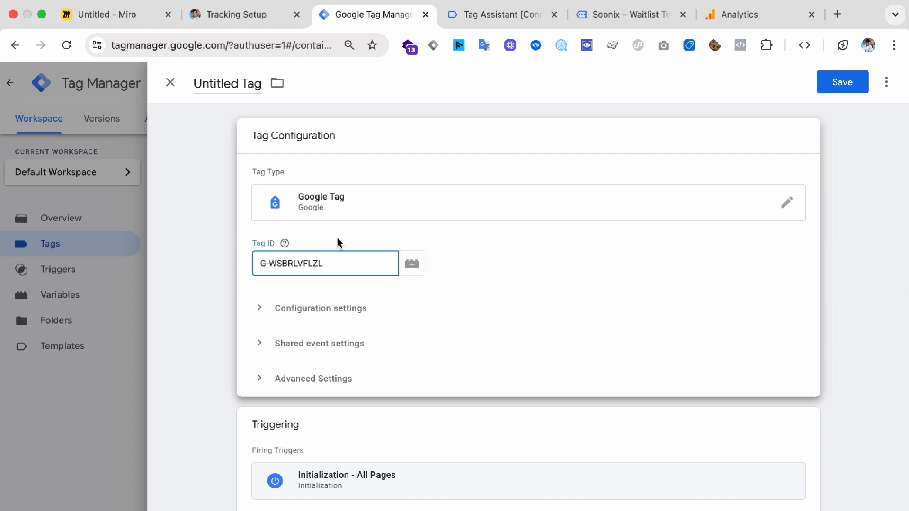
Name the tag "Google Analytics 4 - All Page" and save it with the Initialization - All Pages trigger.
{"action": "left_click", "coordinate": [231, 87]}
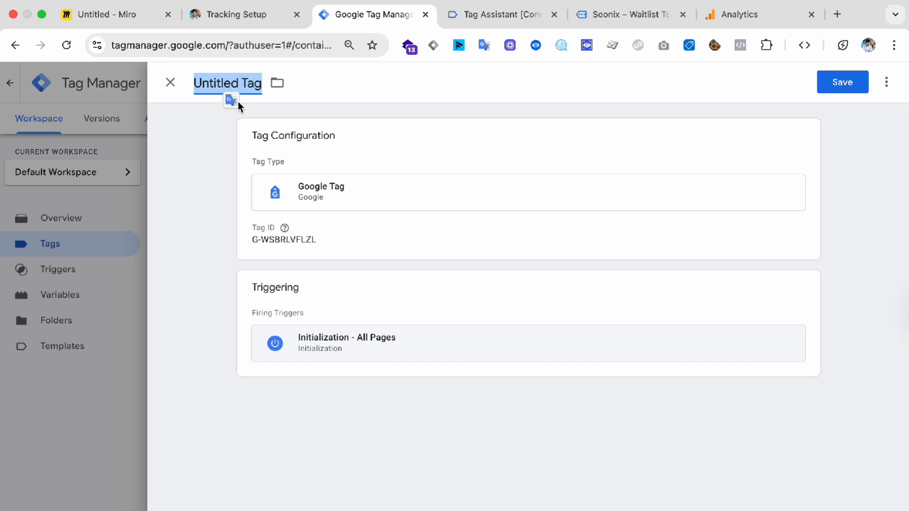
{"action": "type", "text": "Googl"}
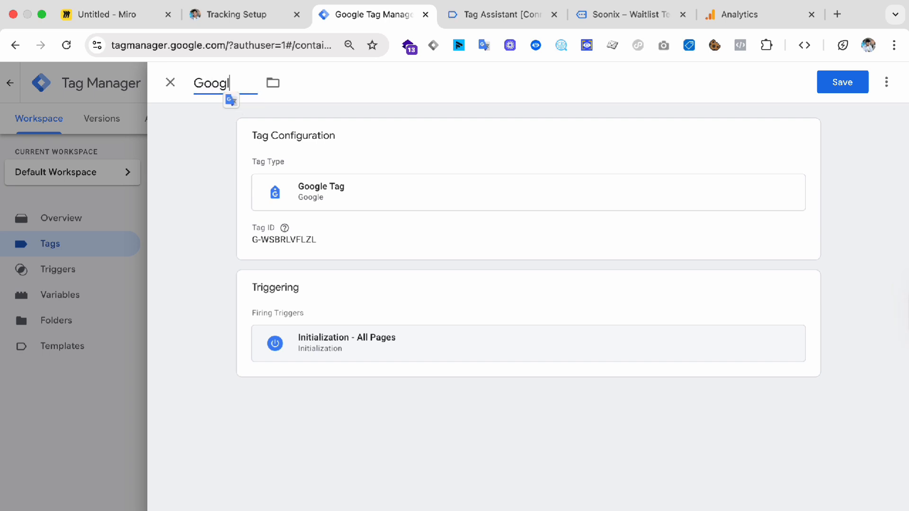
{"action": "type", "text": "e Analytics"}
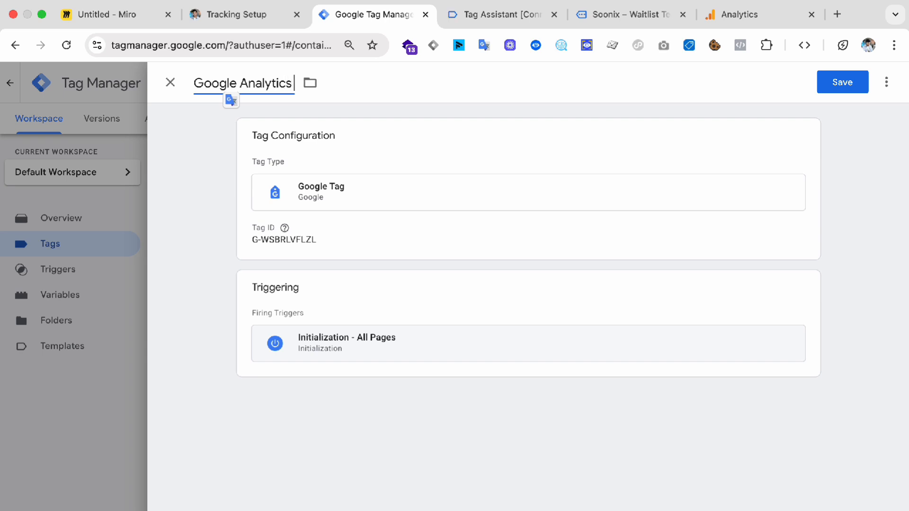
{"action": "type", "text": " 4 -"}
{"action": "left_click", "coordinate": [398, 300]}
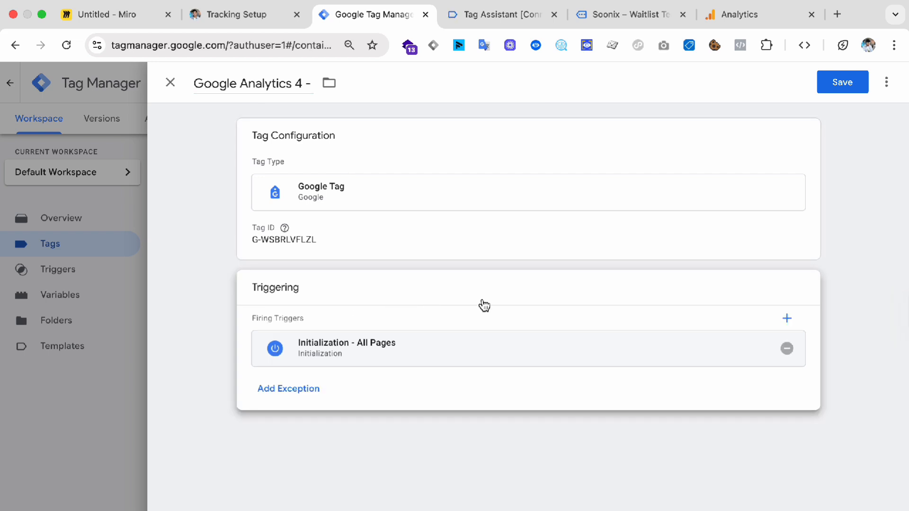
{"action": "left_click", "coordinate": [748, 18]}
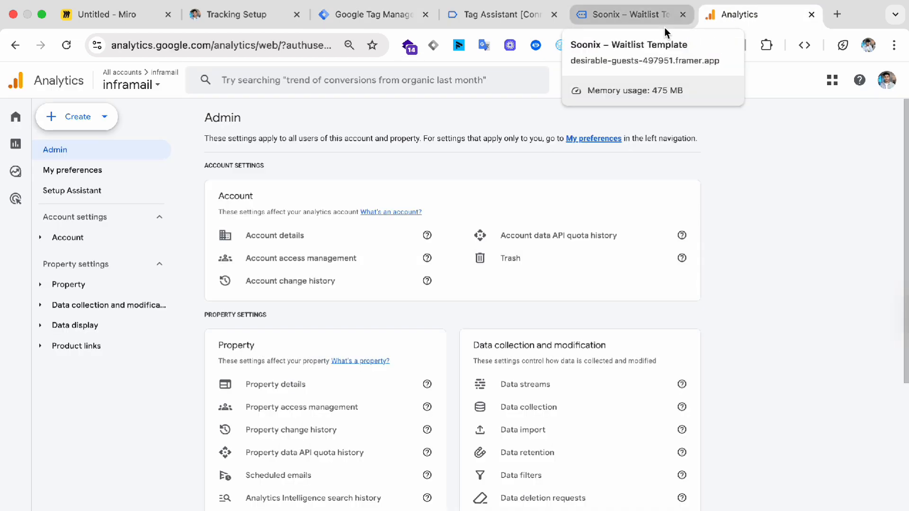
{"action": "left_click", "coordinate": [399, 18]}
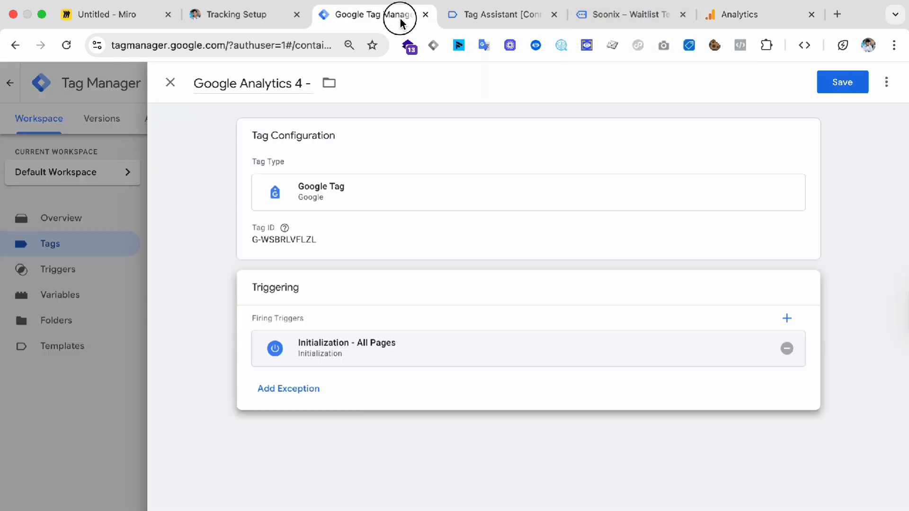
{"action": "left_click", "coordinate": [309, 85]}
{"action": "type", "text": "All Page"}
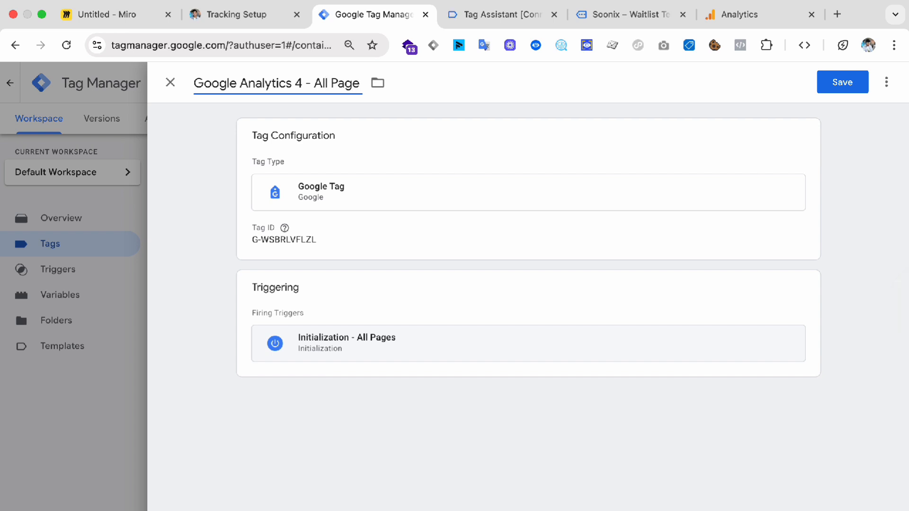
{"action": "left_click_drag", "start_coordinate": [307, 83], "coordinate": [161, 75]}
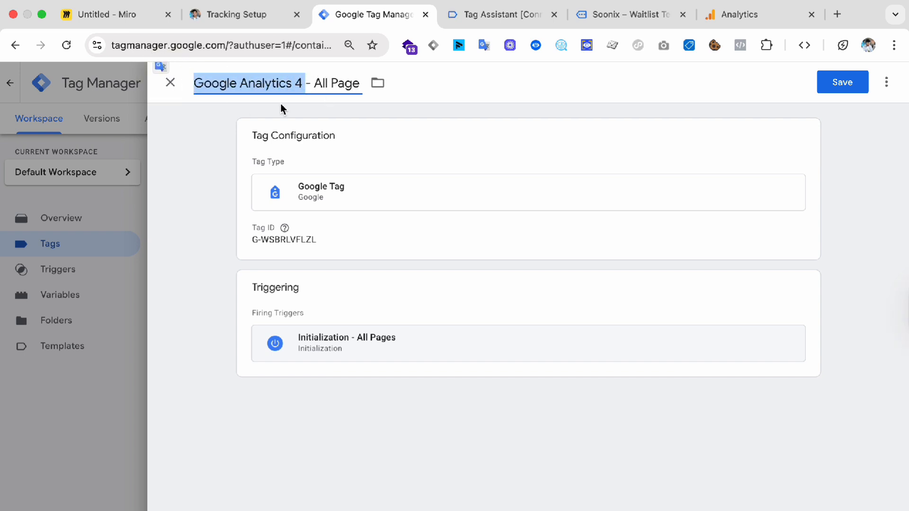
{"action": "left_click_drag", "start_coordinate": [306, 86], "coordinate": [355, 66]}
{"action": "left_click", "coordinate": [278, 84]}
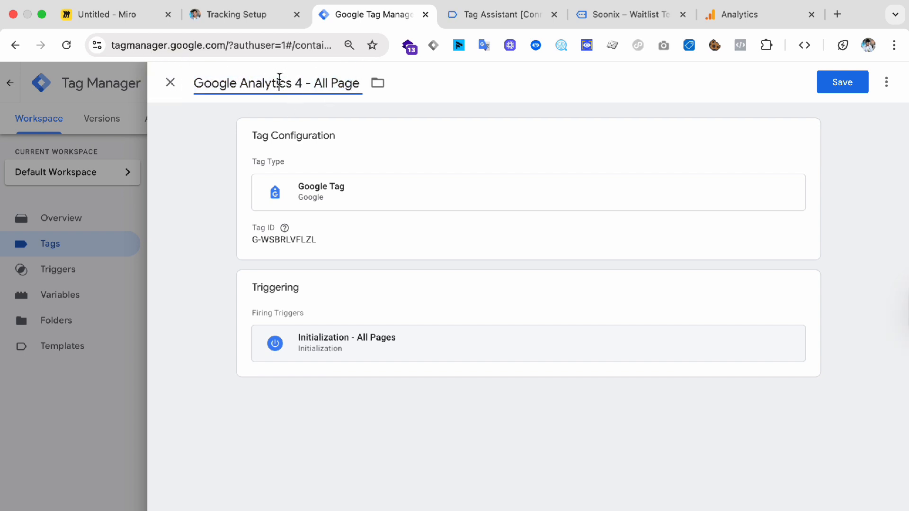
{"action": "left_click", "coordinate": [843, 82]}
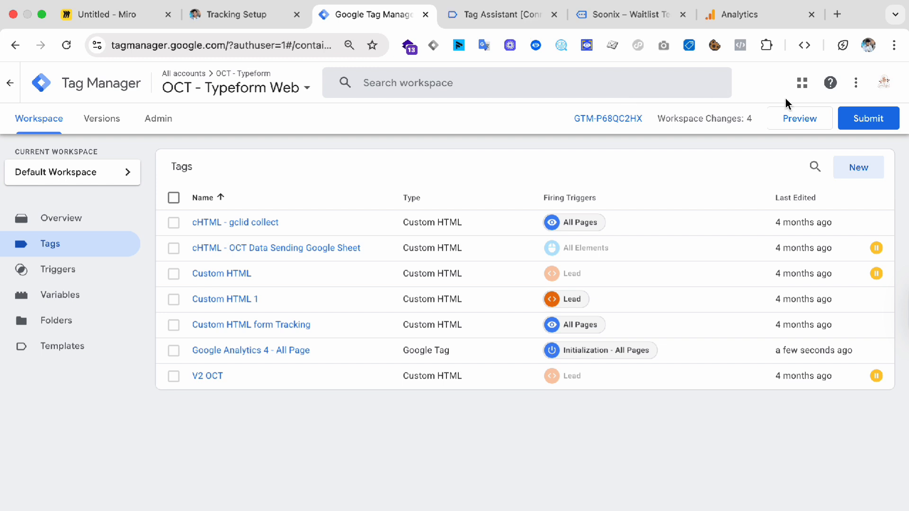
Preview the container in Tag Assistant, check the connected Framer page, and return to the debug summary.
{"action": "left_click", "coordinate": [798, 128]}
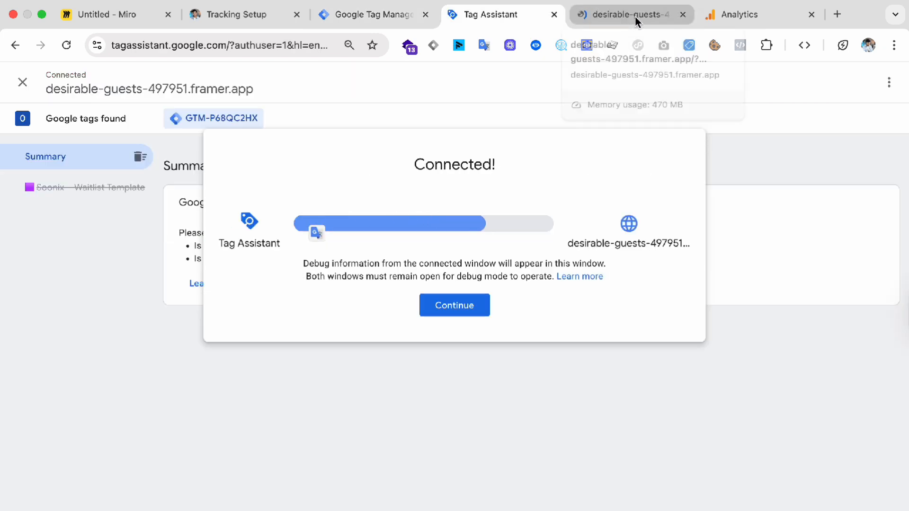
{"action": "left_click", "coordinate": [454, 313]}
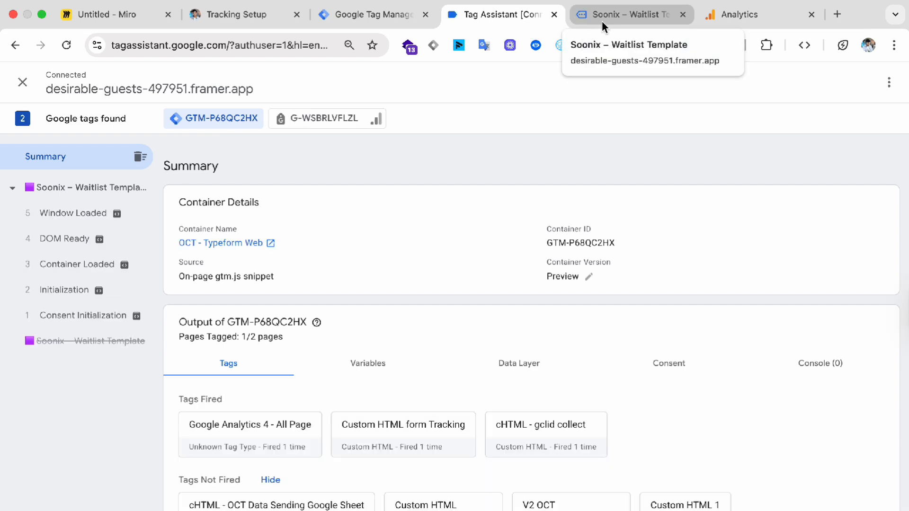
{"action": "left_click", "coordinate": [601, 21]}
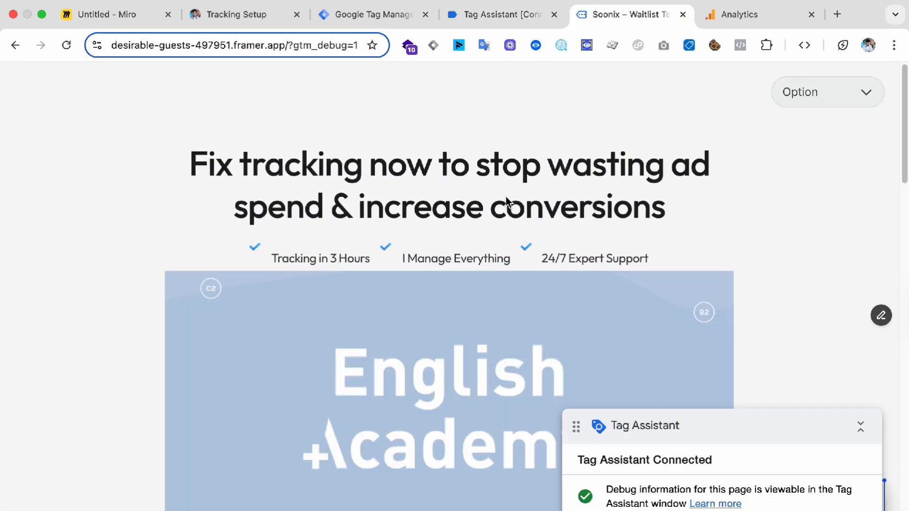
{"action": "scroll", "coordinate": [507, 227], "scroll_direction": "down", "scroll_amount": 5}
{"action": "left_click", "coordinate": [511, 19]}
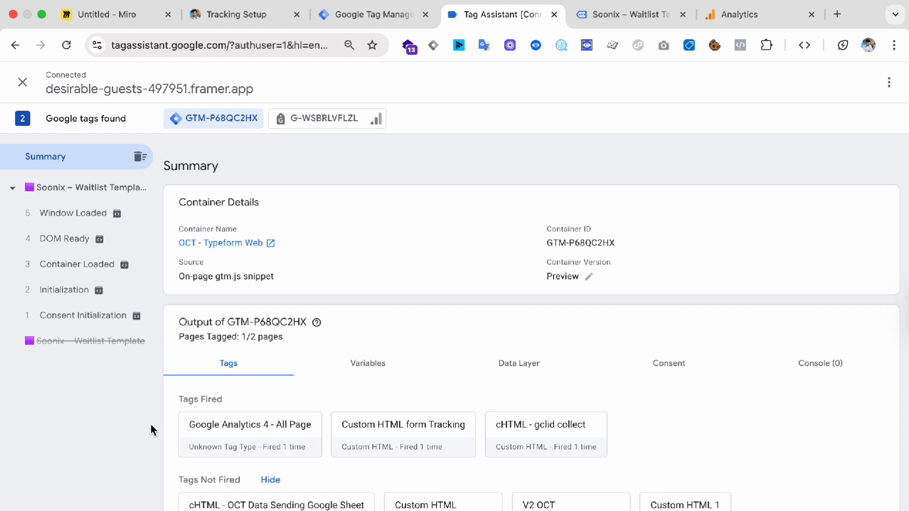
Examine the fired tags and open the details of the Google Analytics 4 - All Page tag.
{"action": "left_click_drag", "start_coordinate": [185, 401], "coordinate": [225, 405]}
{"action": "left_click", "coordinate": [291, 408]}
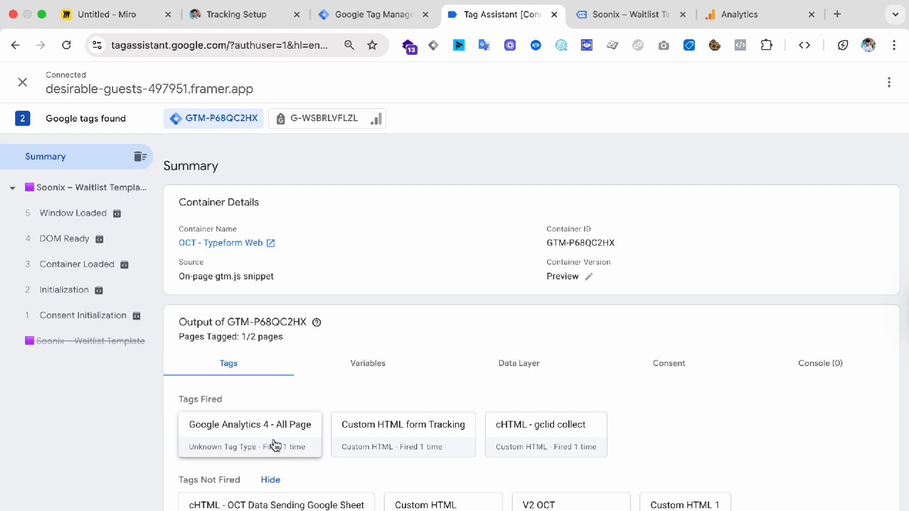
{"action": "left_click", "coordinate": [245, 437]}
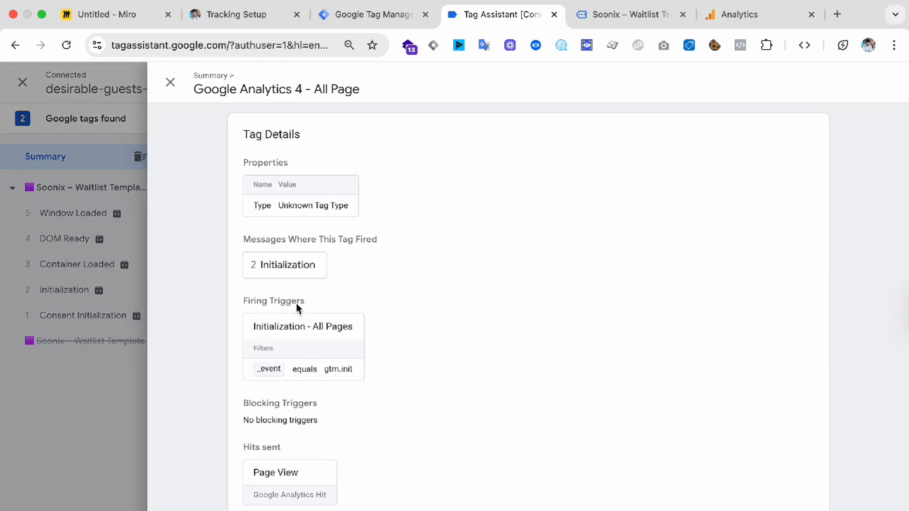
Examine the Google Analytics 4 - All Page tag's firing status and triggers for the Initialization event, and close its details.
{"action": "left_click", "coordinate": [286, 268]}
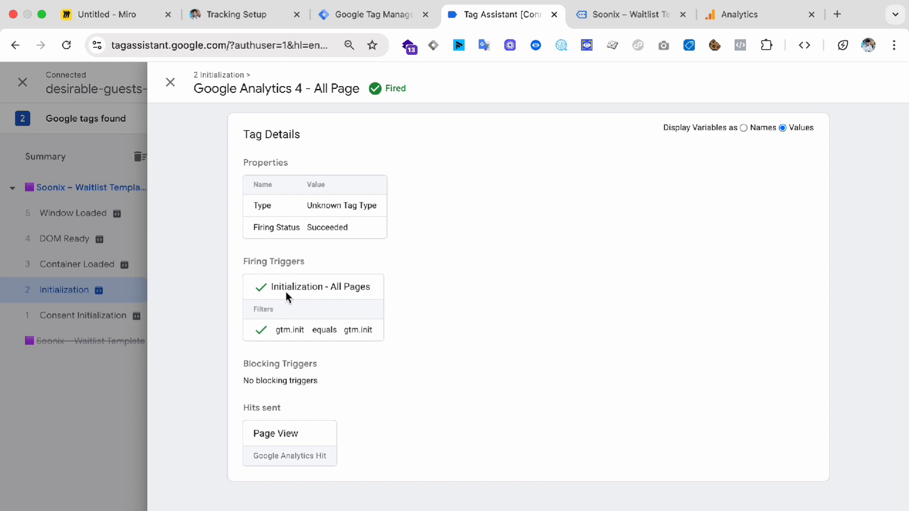
{"action": "left_click_drag", "start_coordinate": [363, 84], "coordinate": [445, 98]}
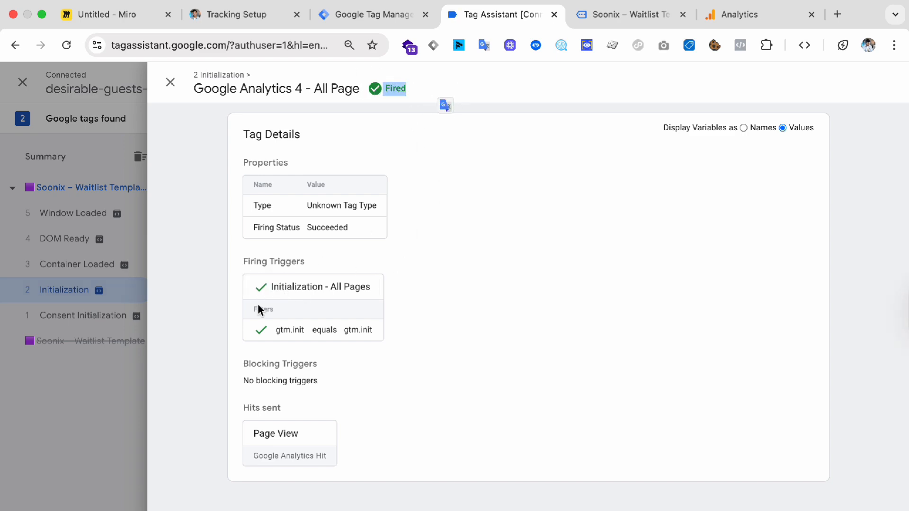
{"action": "left_click", "coordinate": [112, 170]}
{"action": "left_click", "coordinate": [276, 213]}
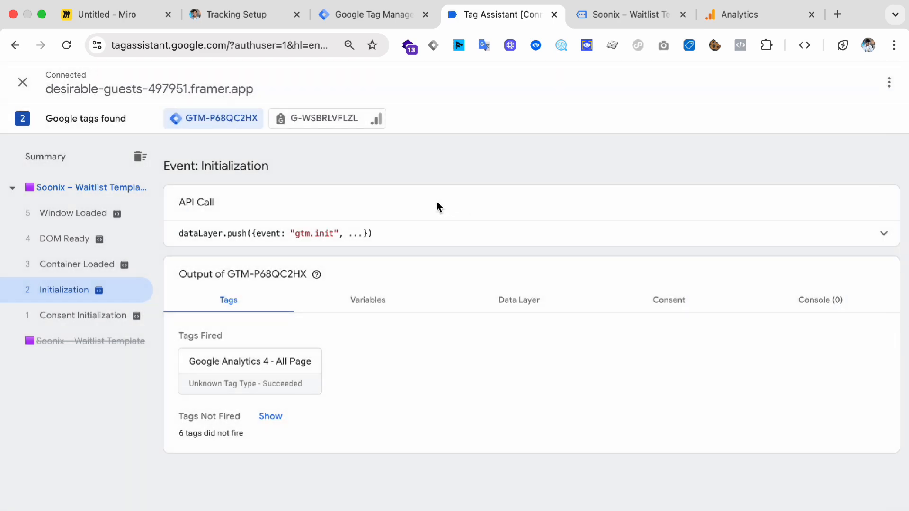
Switch to Google Analytics, close the web stream details, and open DebugView for the property.
{"action": "key", "text": "ctrl+Right"}
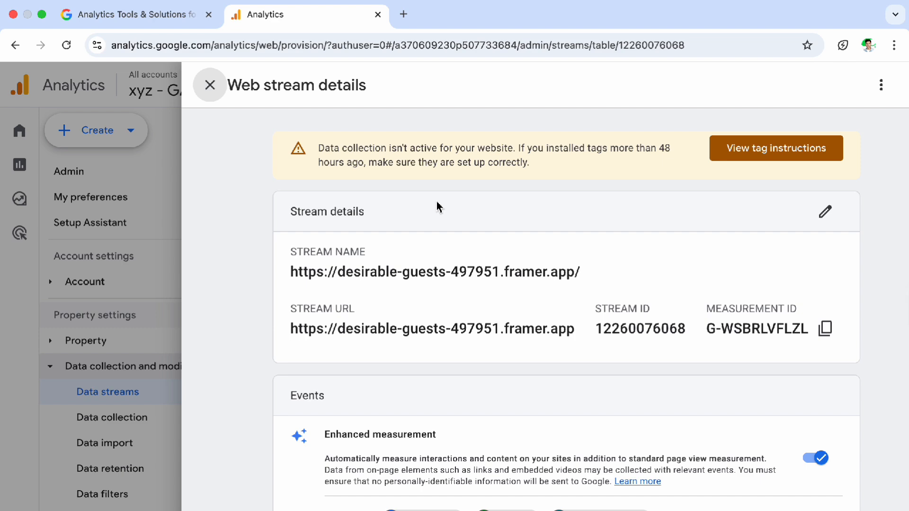
{"action": "left_click", "coordinate": [210, 85]}
{"action": "scroll", "coordinate": [117, 426], "scroll_direction": "down", "scroll_amount": 2}
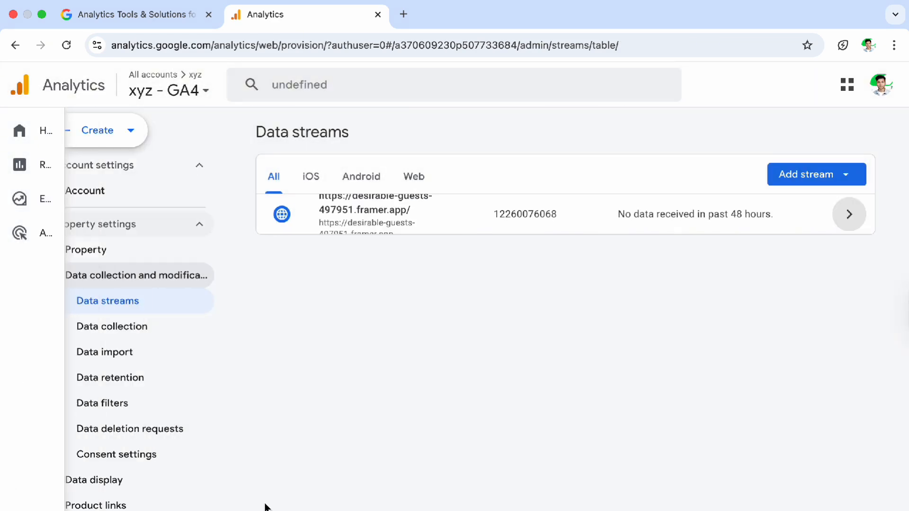
{"action": "left_click", "coordinate": [103, 481]}
{"action": "scroll", "coordinate": [115, 480], "scroll_direction": "down", "scroll_amount": 3}
{"action": "left_click", "coordinate": [115, 480]}
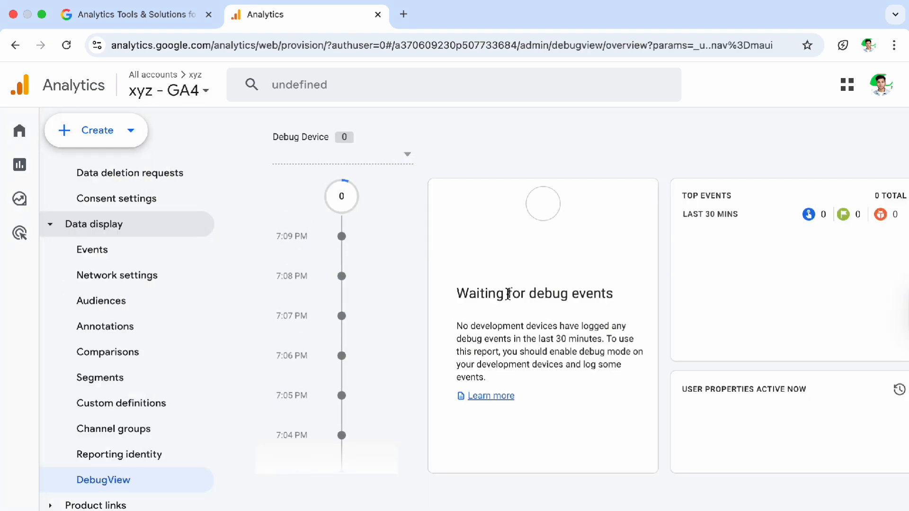
Check DebugView's debug device list for a connected device.
{"action": "left_click", "coordinate": [368, 158]}
{"action": "left_click", "coordinate": [367, 157]}
{"action": "left_click", "coordinate": [374, 158]}
{"action": "left_click", "coordinate": [371, 164]}
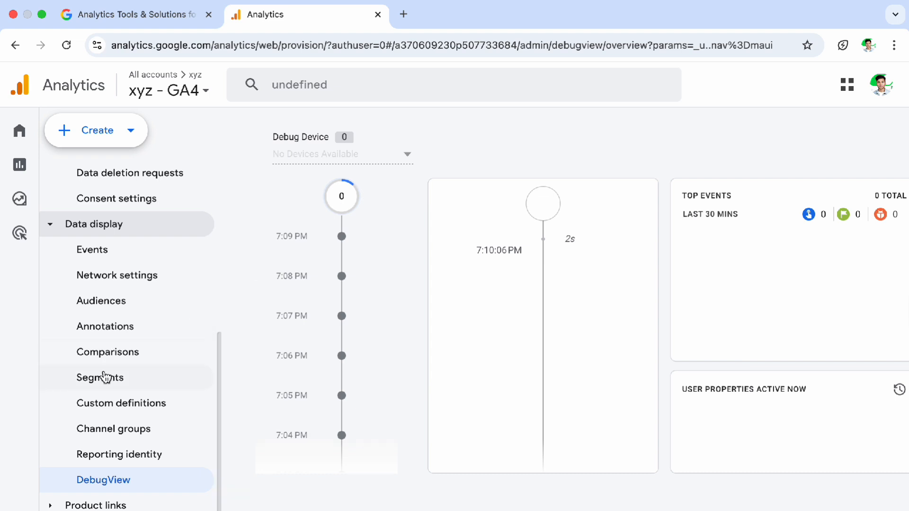
{"action": "left_click", "coordinate": [144, 479]}
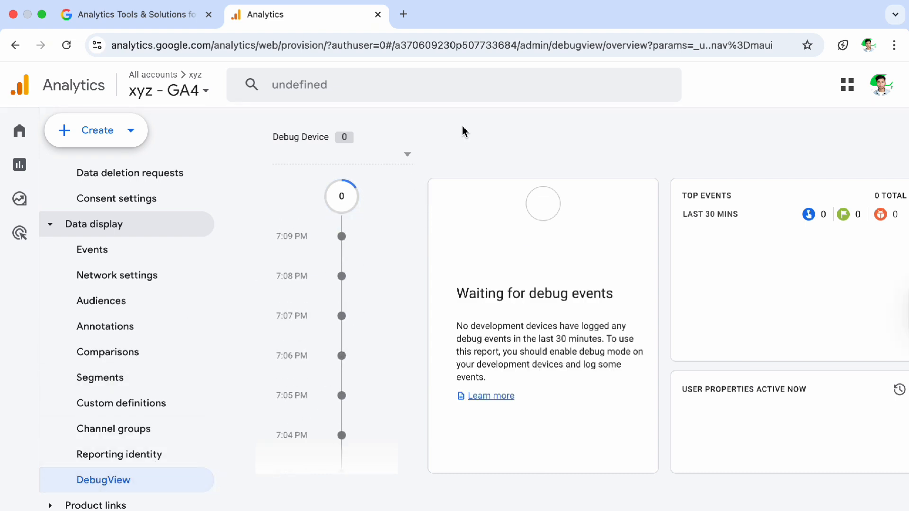
{"action": "left_click", "coordinate": [366, 161]}
{"action": "left_click", "coordinate": [352, 170]}
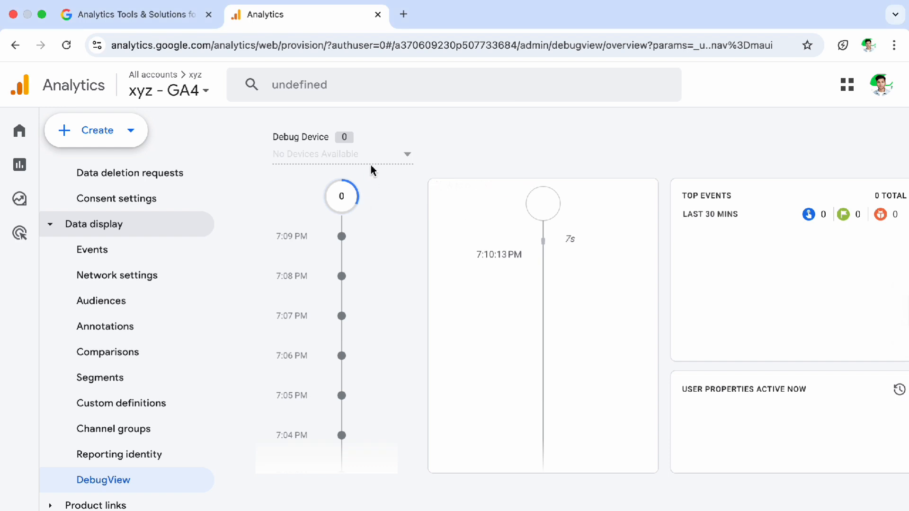
{"action": "left_click", "coordinate": [372, 162]}
{"action": "left_click", "coordinate": [367, 164]}
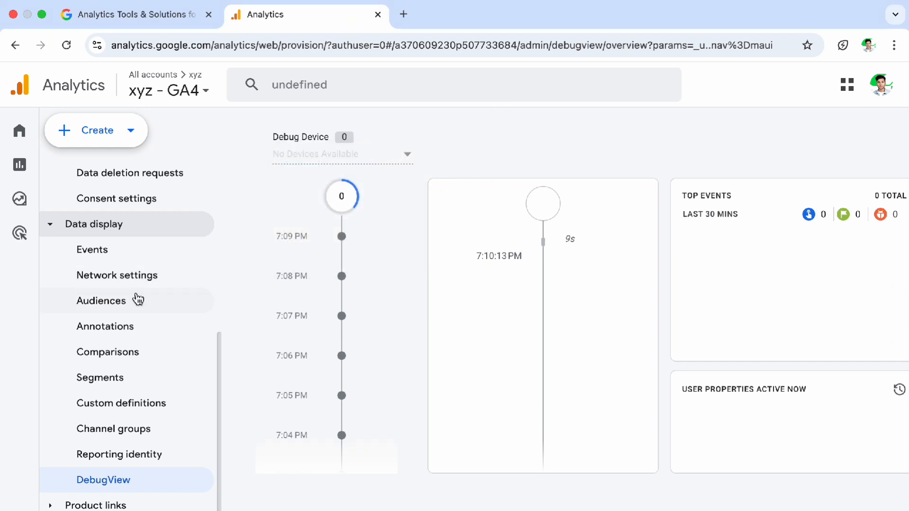
{"action": "left_click", "coordinate": [368, 160]}
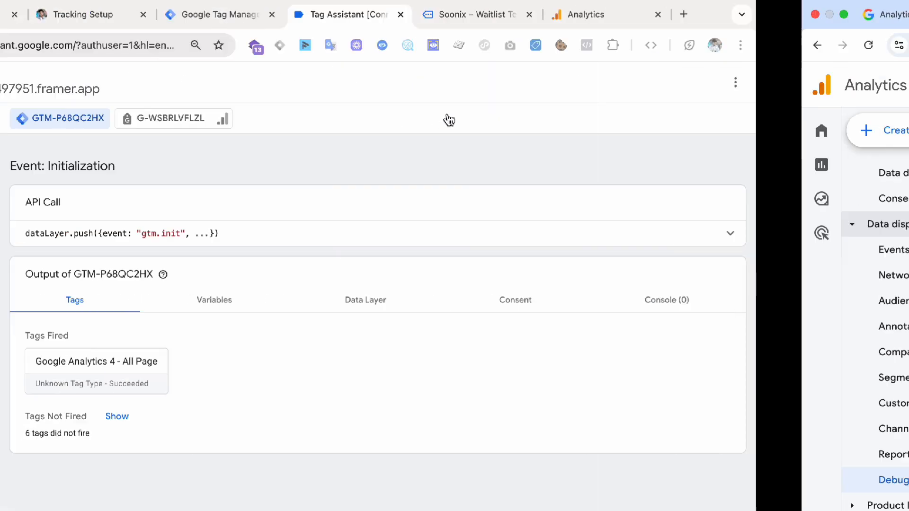
{"action": "key", "text": "ctrl+Right"}
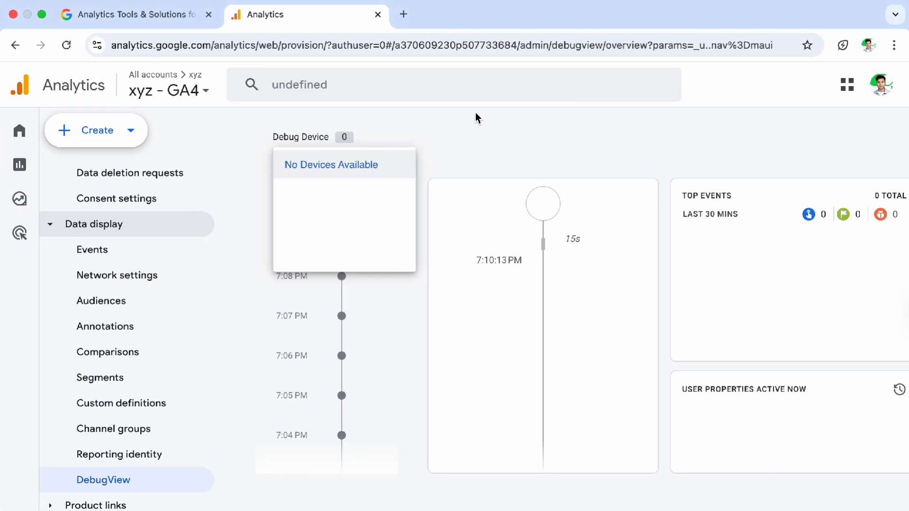
{"action": "left_click", "coordinate": [359, 166]}
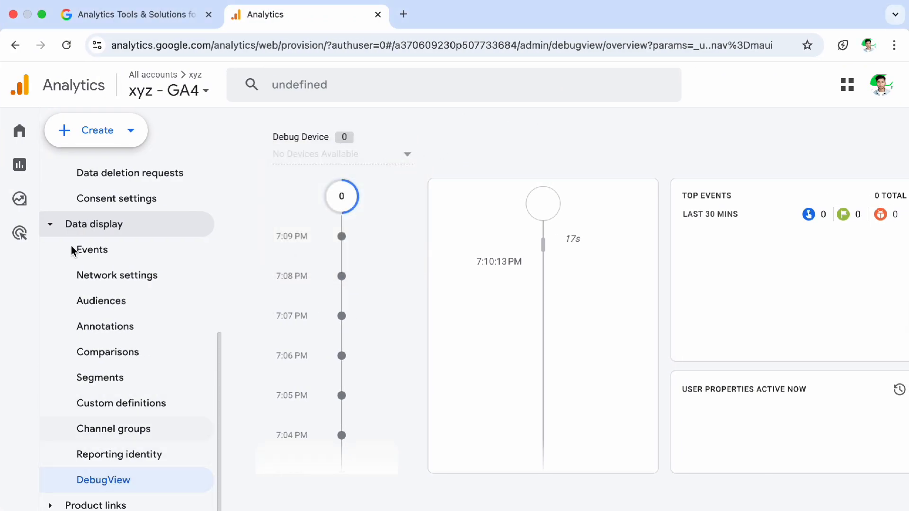
Open the Realtime overview report and examine the active users, page views and event counts.
{"action": "left_click", "coordinate": [32, 163]}
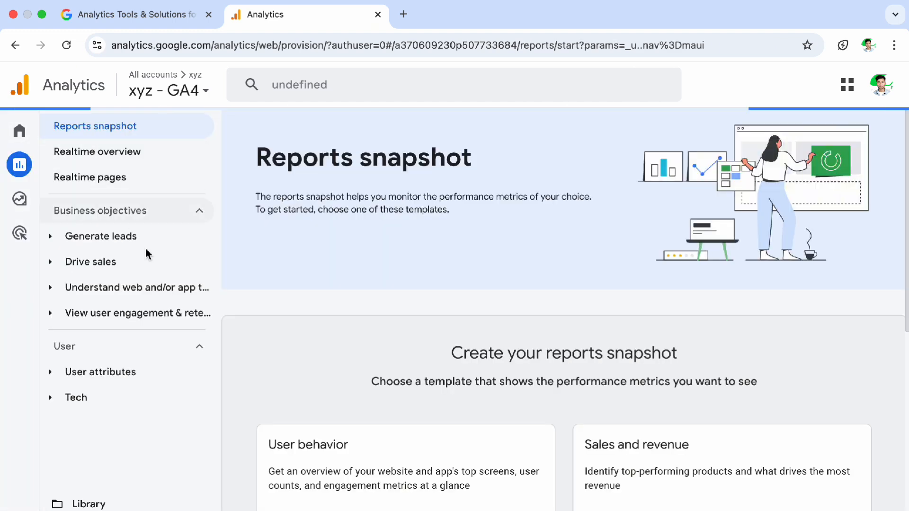
{"action": "left_click", "coordinate": [74, 151]}
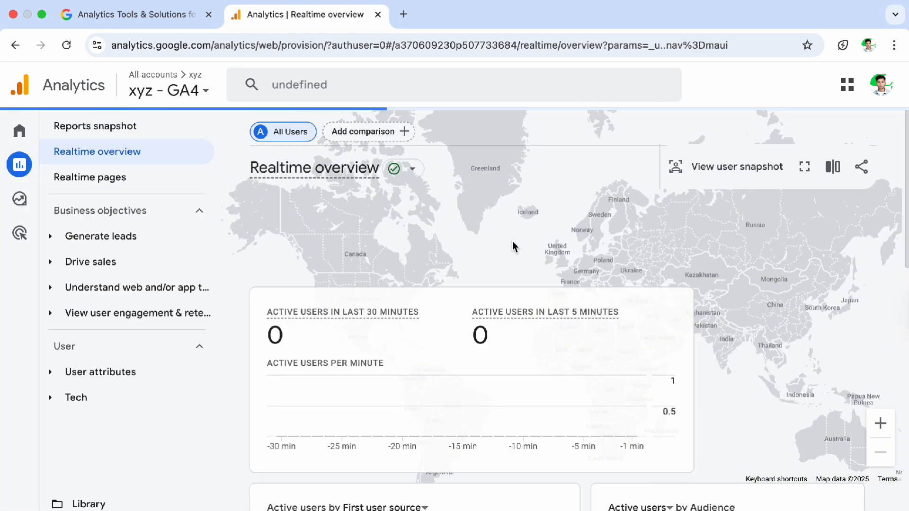
{"action": "scroll", "coordinate": [641, 242], "scroll_direction": "down", "scroll_amount": 8}
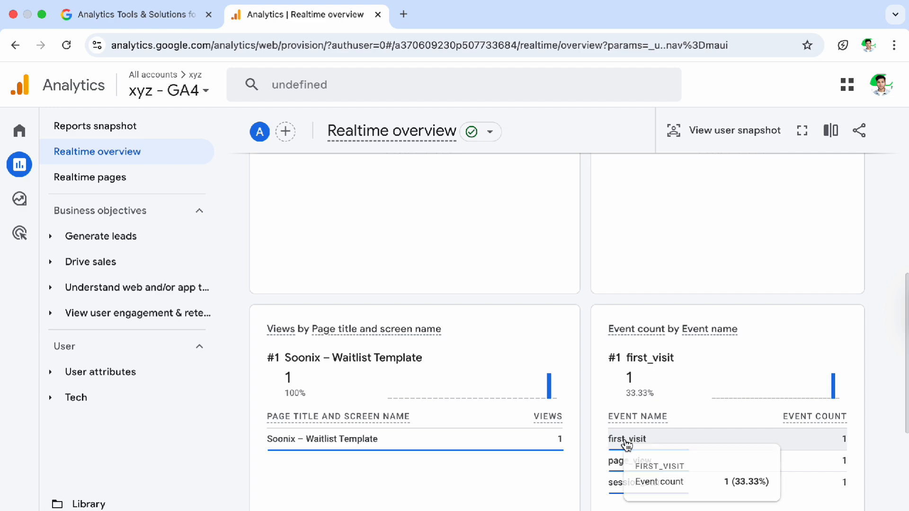
{"action": "scroll", "coordinate": [394, 386], "scroll_direction": "up", "scroll_amount": 10}
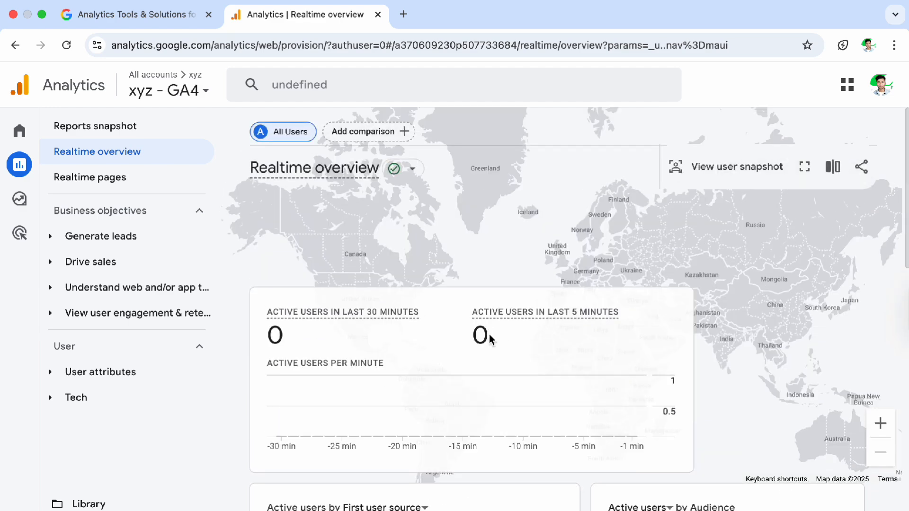
Go back to the connected Framer page and test the Book A Call button to generate a click event.
{"action": "key", "text": "ctrl+Left"}
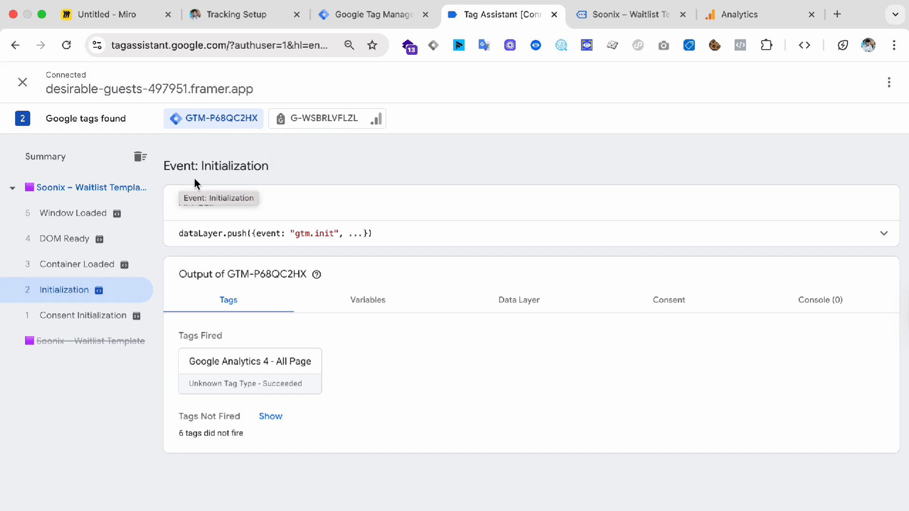
{"action": "left_click", "coordinate": [385, 24]}
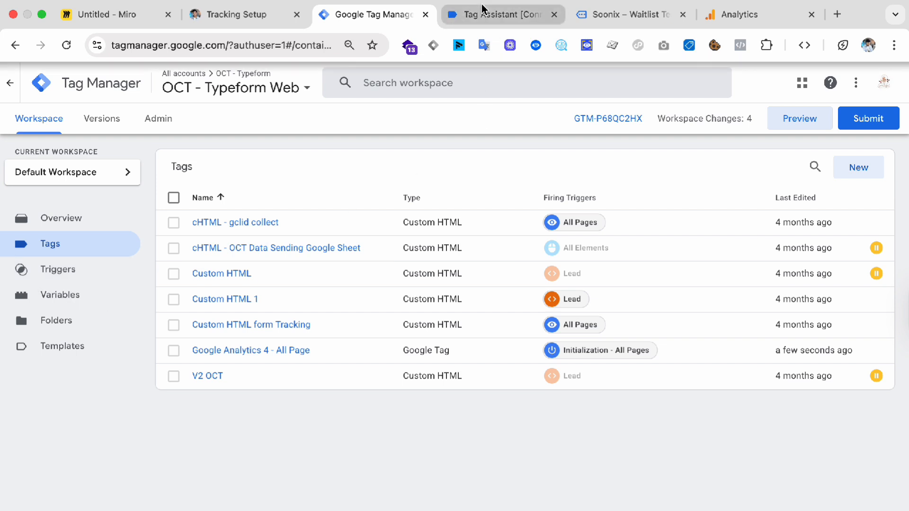
{"action": "left_click", "coordinate": [598, 20]}
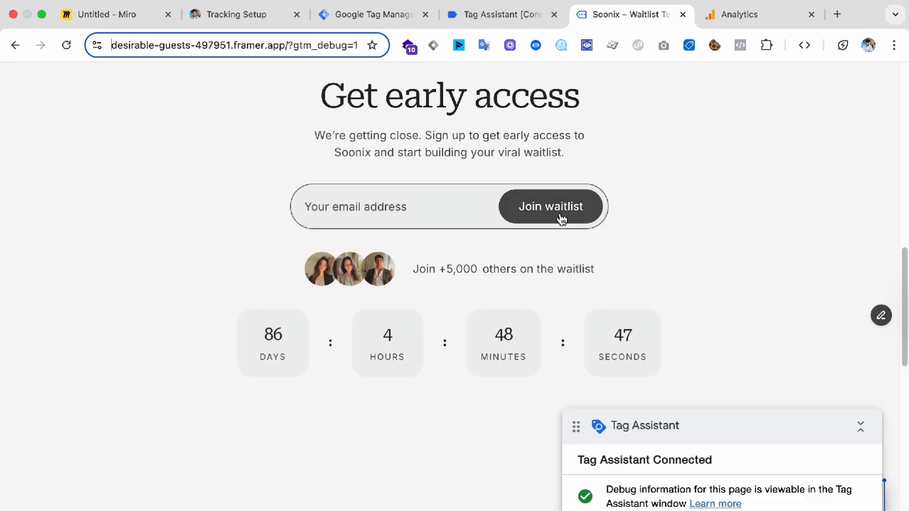
{"action": "scroll", "coordinate": [560, 215], "scroll_direction": "up", "scroll_amount": 3}
{"action": "scroll", "coordinate": [591, 190], "scroll_direction": "up", "scroll_amount": 5}
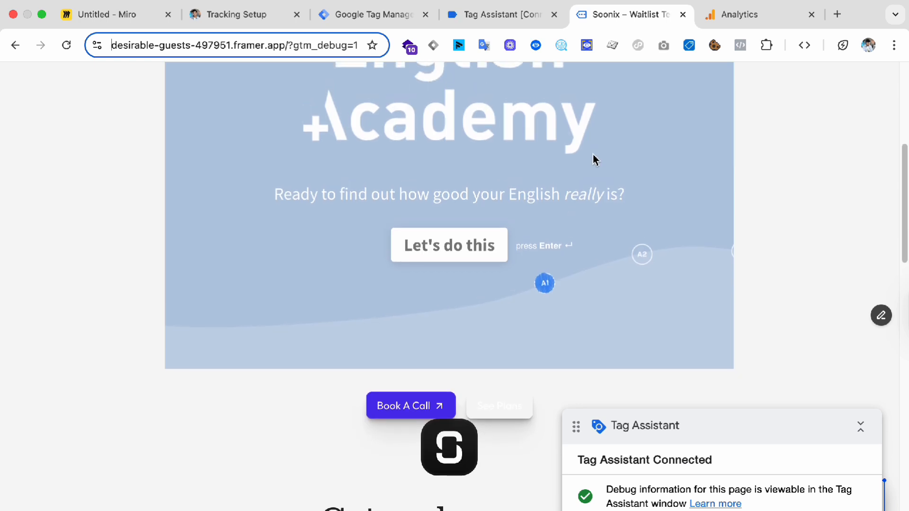
{"action": "left_click", "coordinate": [439, 408]}
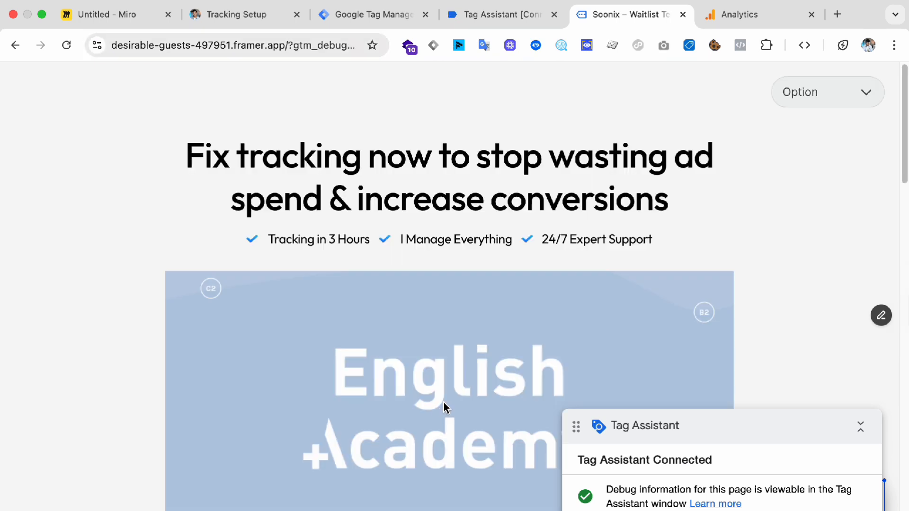
Examine the Click event in Tag Assistant, including its expanded API call and its variables.
{"action": "left_click", "coordinate": [536, 24]}
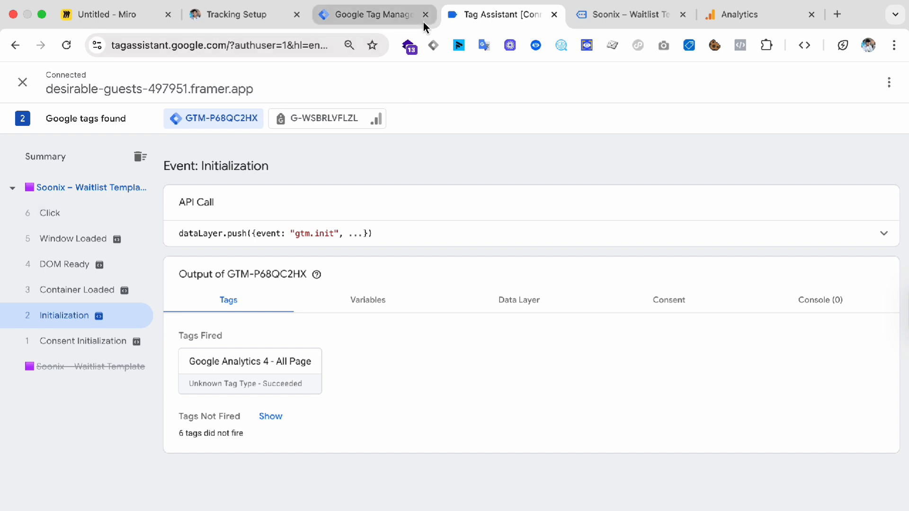
{"action": "left_click", "coordinate": [97, 213]}
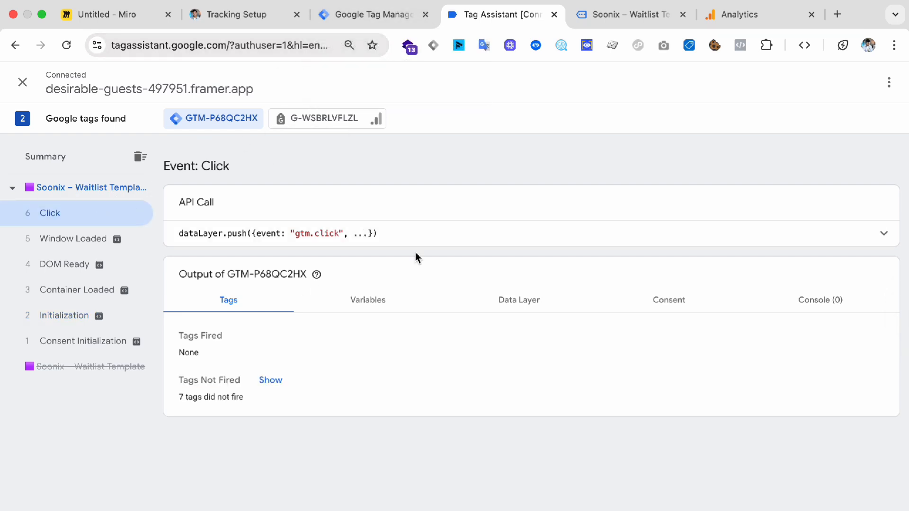
{"action": "left_click", "coordinate": [610, 234]}
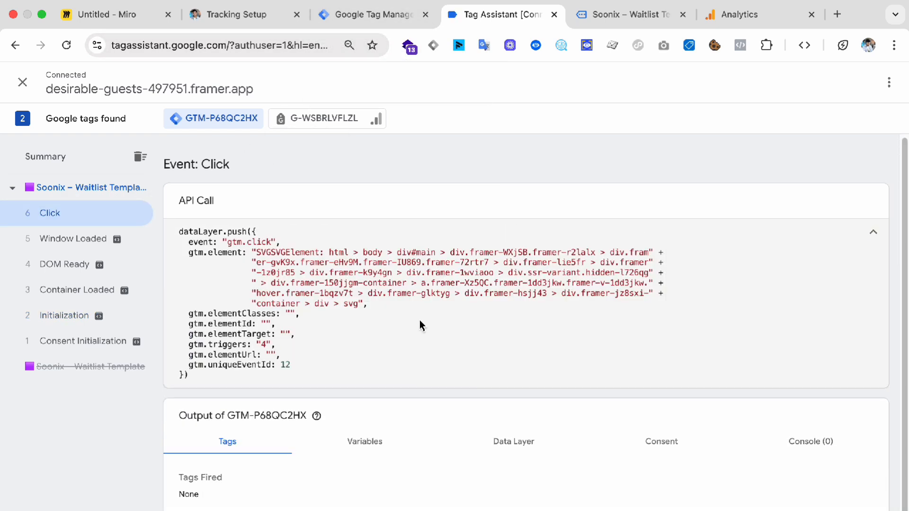
{"action": "left_click", "coordinate": [370, 443]}
{"action": "scroll", "coordinate": [485, 447], "scroll_direction": "down", "scroll_amount": 3}
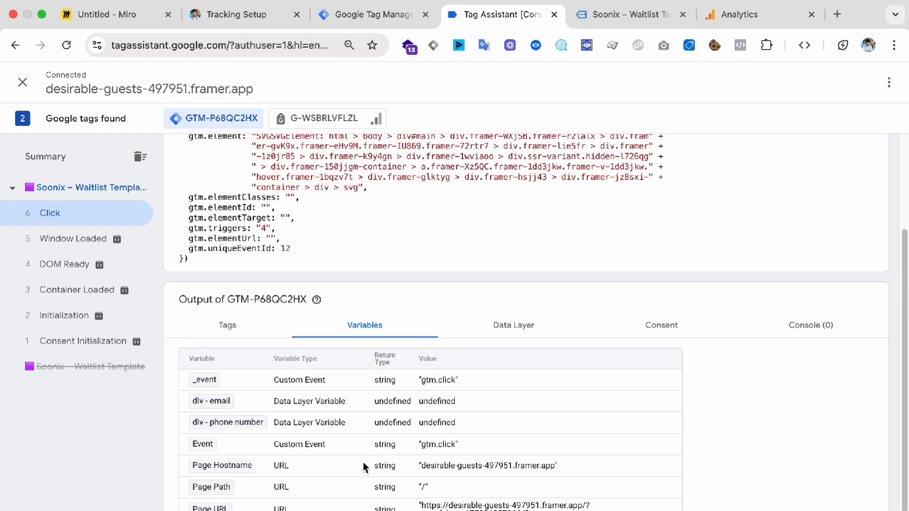
{"action": "left_click_drag", "start_coordinate": [273, 380], "coordinate": [597, 510]}
{"action": "left_click", "coordinate": [483, 509]}
Switch to Google Tag Manager and review the container's variables and triggers.
{"action": "left_click", "coordinate": [374, 14]}
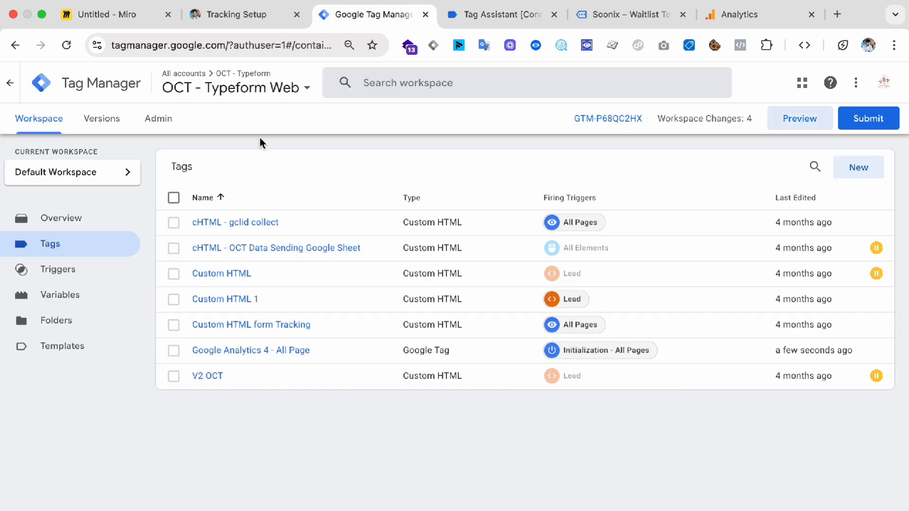
{"action": "left_click", "coordinate": [41, 295]}
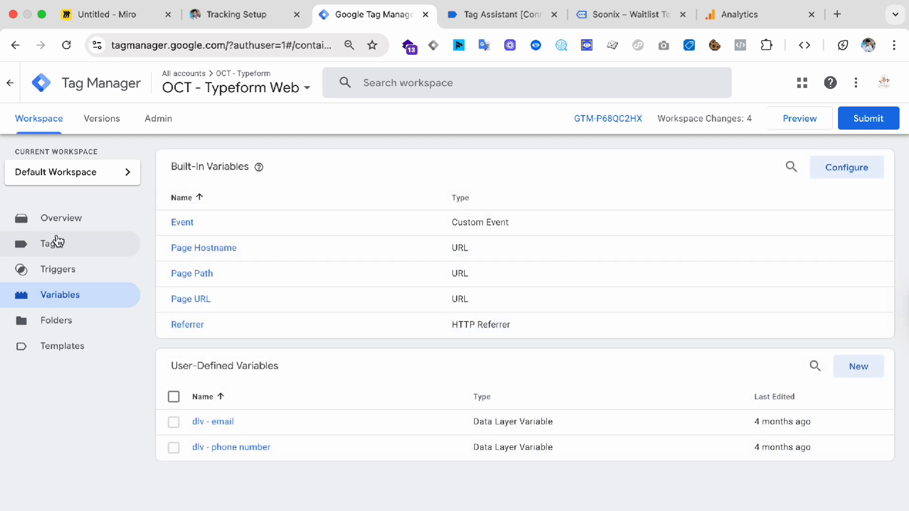
{"action": "left_click", "coordinate": [93, 268]}
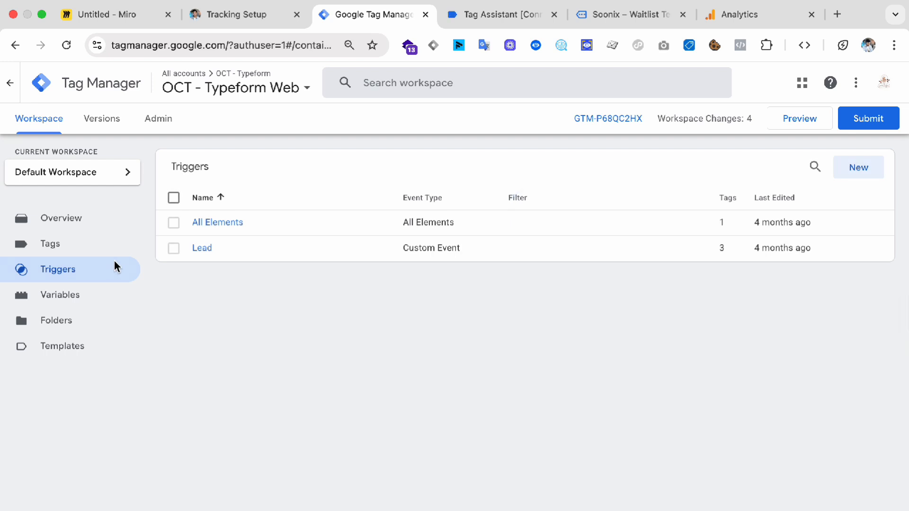
Look over the Framer page's content and return to the Click event's variables in Tag Assistant.
{"action": "left_click", "coordinate": [600, 15]}
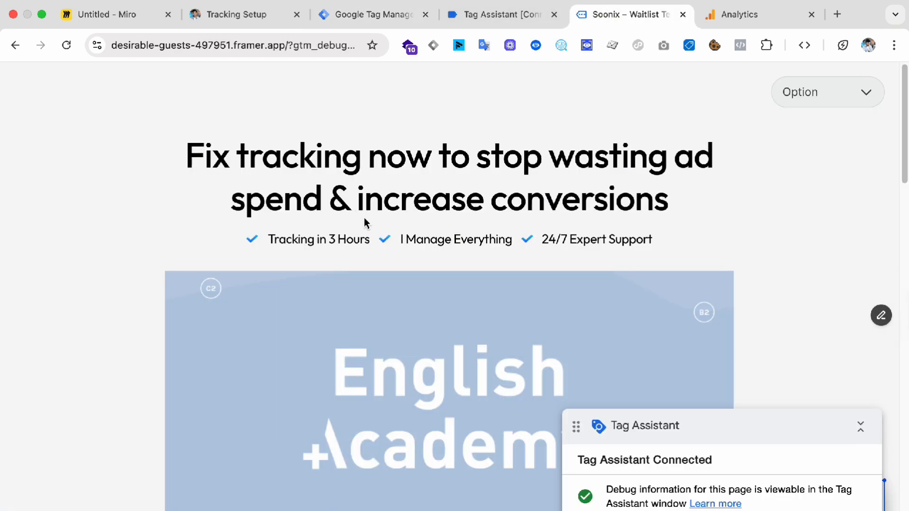
{"action": "scroll", "coordinate": [416, 163], "scroll_direction": "down", "scroll_amount": 16}
{"action": "scroll", "coordinate": [412, 227], "scroll_direction": "up", "scroll_amount": 10}
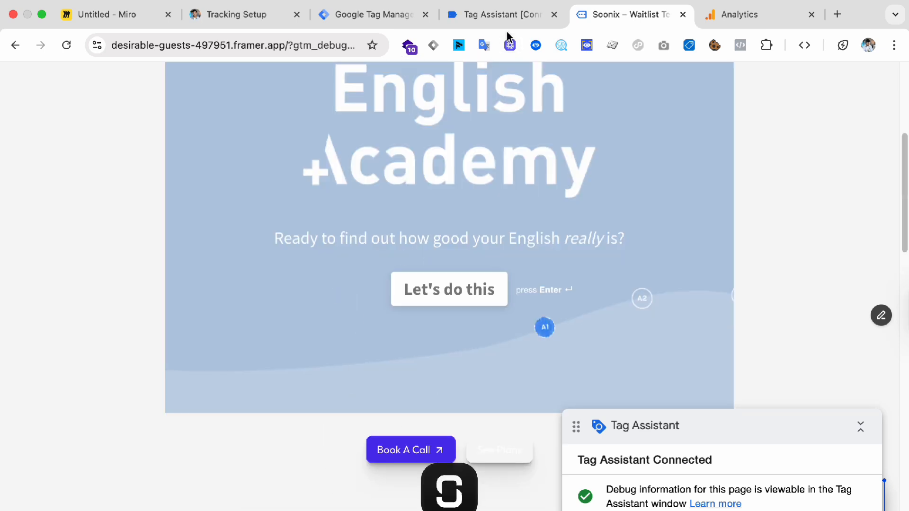
{"action": "left_click", "coordinate": [501, 15]}
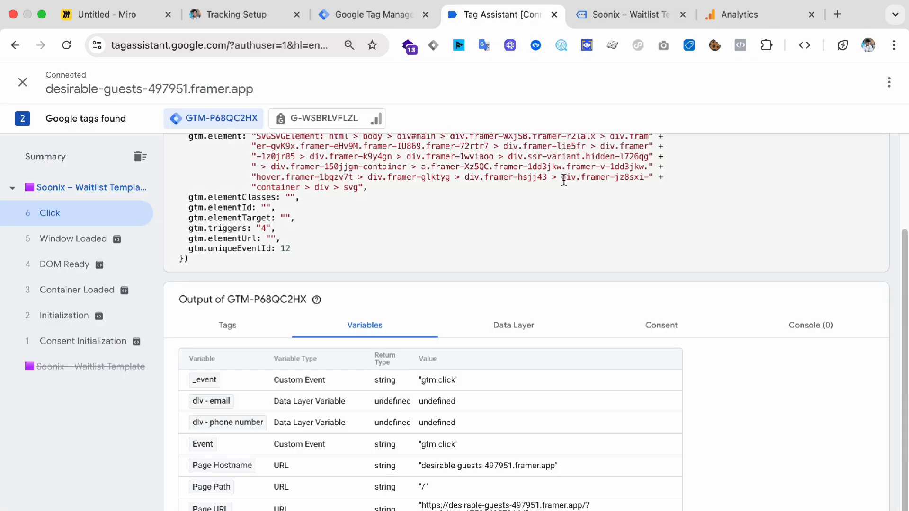
Switch to Google Tag Manager and create a Click - All Elements trigger firing on all clicks, saving it with the suggested name.
{"action": "left_click", "coordinate": [406, 15]}
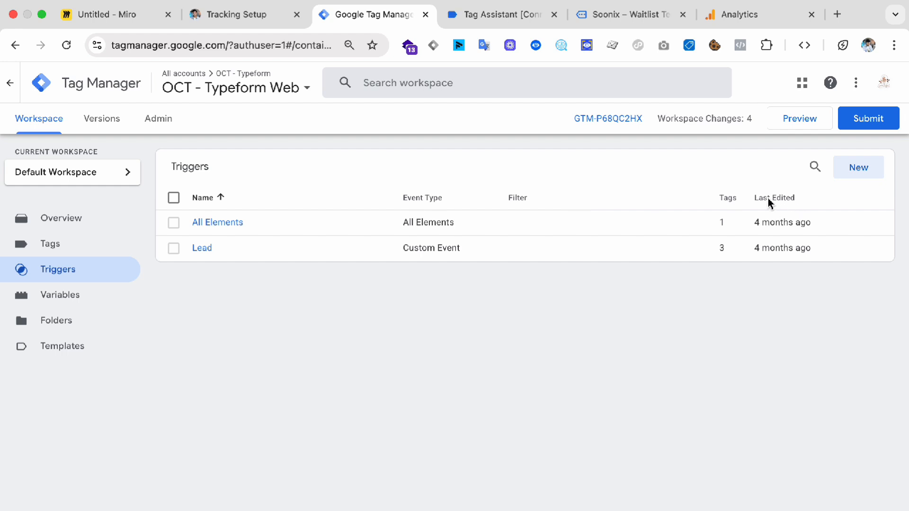
{"action": "left_click", "coordinate": [860, 168]}
{"action": "left_click", "coordinate": [729, 188]}
{"action": "scroll", "coordinate": [619, 256], "scroll_direction": "down", "scroll_amount": 4}
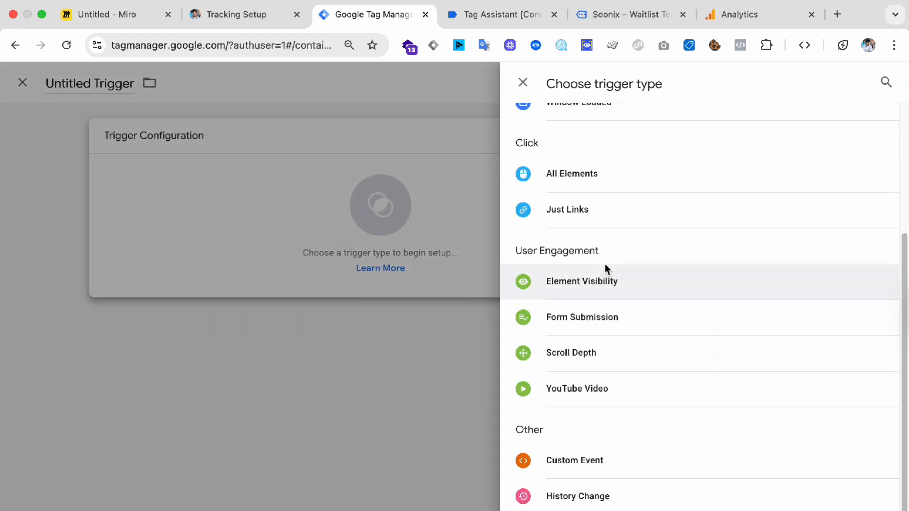
{"action": "scroll", "coordinate": [604, 265], "scroll_direction": "up", "scroll_amount": 3}
{"action": "scroll", "coordinate": [594, 189], "scroll_direction": "down", "scroll_amount": 3}
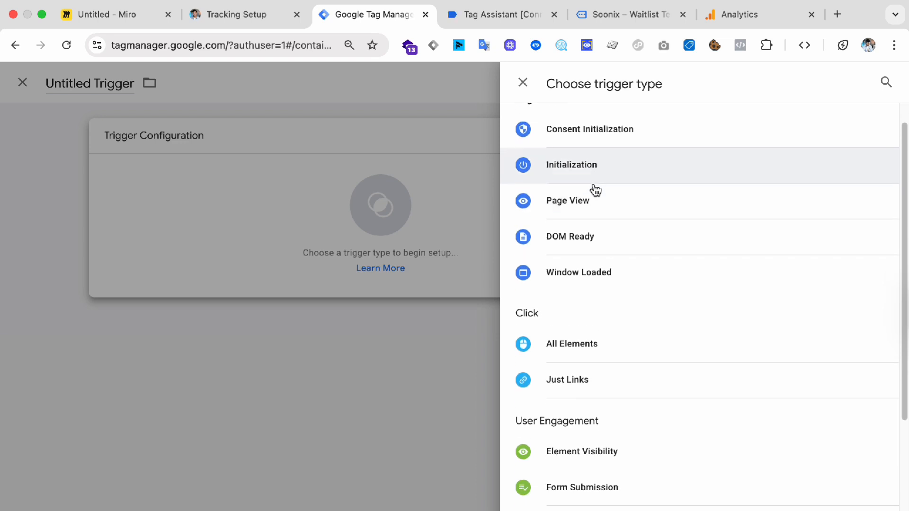
{"action": "scroll", "coordinate": [660, 412], "scroll_direction": "down", "scroll_amount": 5}
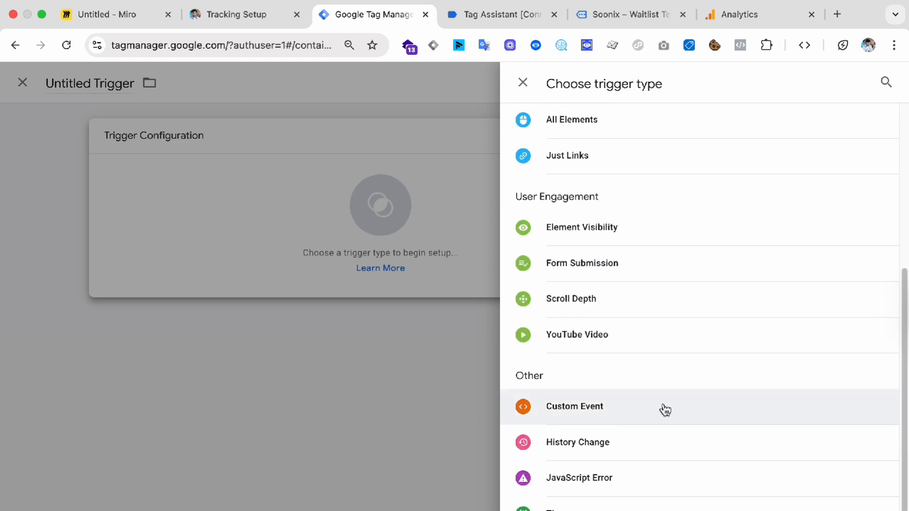
{"action": "scroll", "coordinate": [646, 265], "scroll_direction": "up", "scroll_amount": 4}
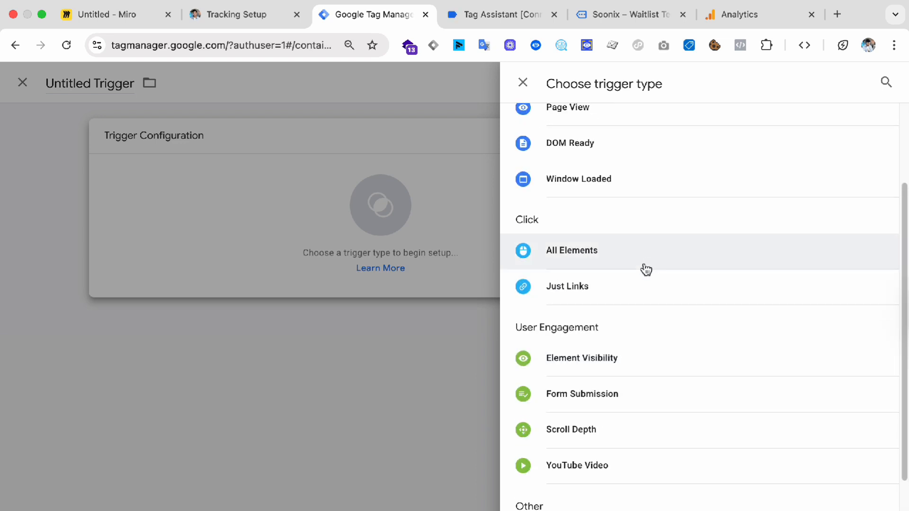
{"action": "left_click", "coordinate": [637, 277]}
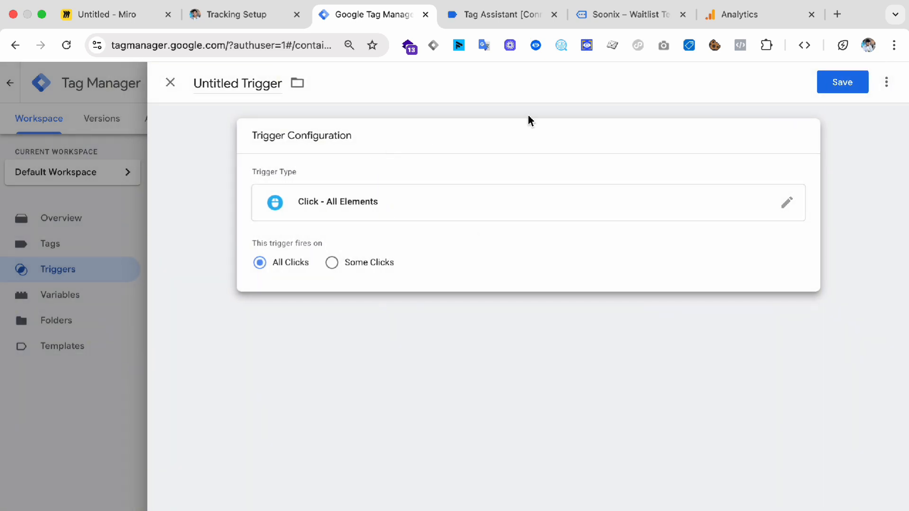
{"action": "left_click", "coordinate": [860, 85]}
{"action": "left_click", "coordinate": [405, 244]}
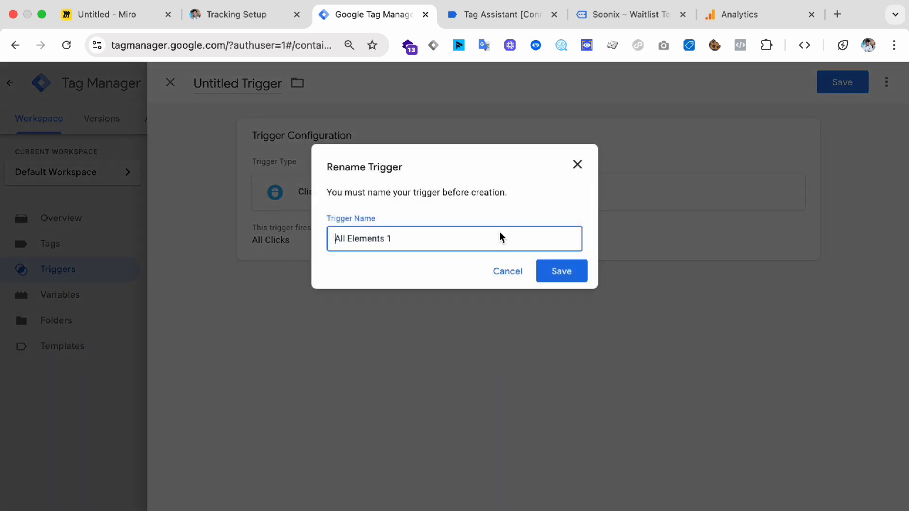
{"action": "left_click", "coordinate": [577, 270]}
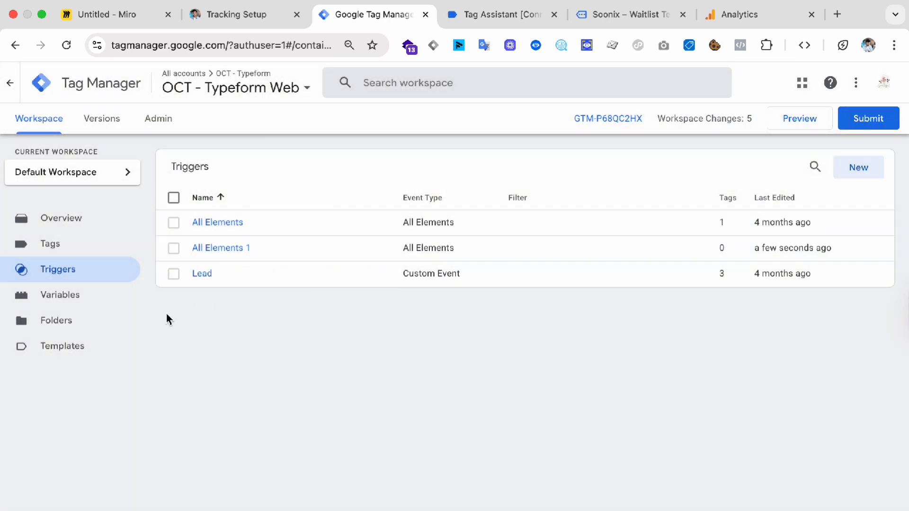
Rename the newly created All Elements 1 trigger as Click Book a Call Button and save it.
{"action": "left_click", "coordinate": [236, 247]}
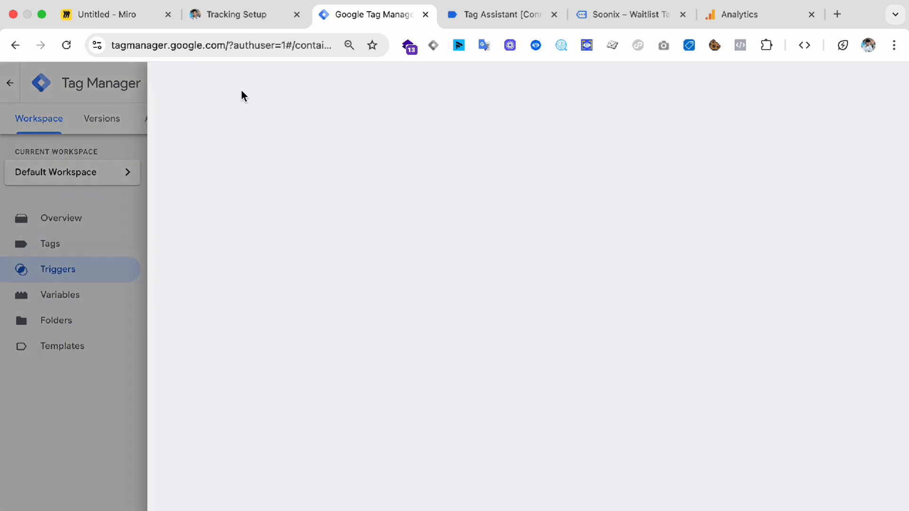
{"action": "left_click", "coordinate": [237, 78]}
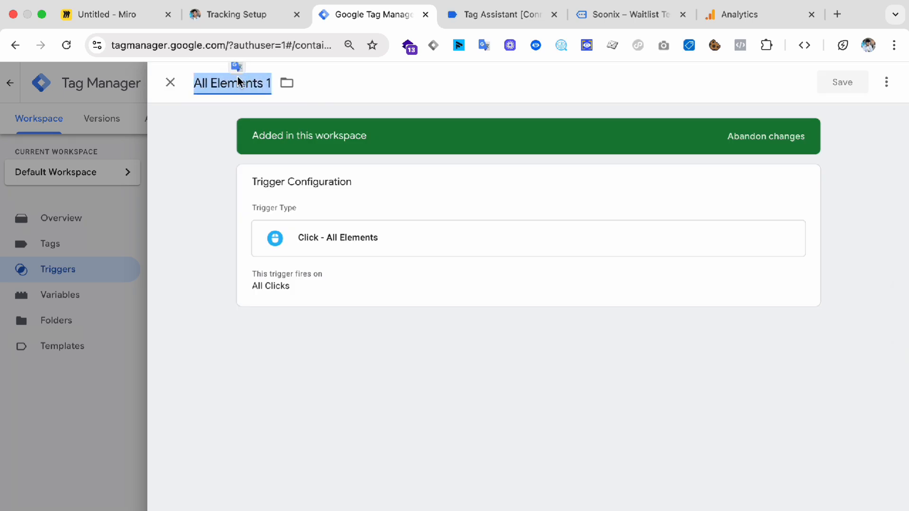
{"action": "type", "text": "Click Book a Call Button"}
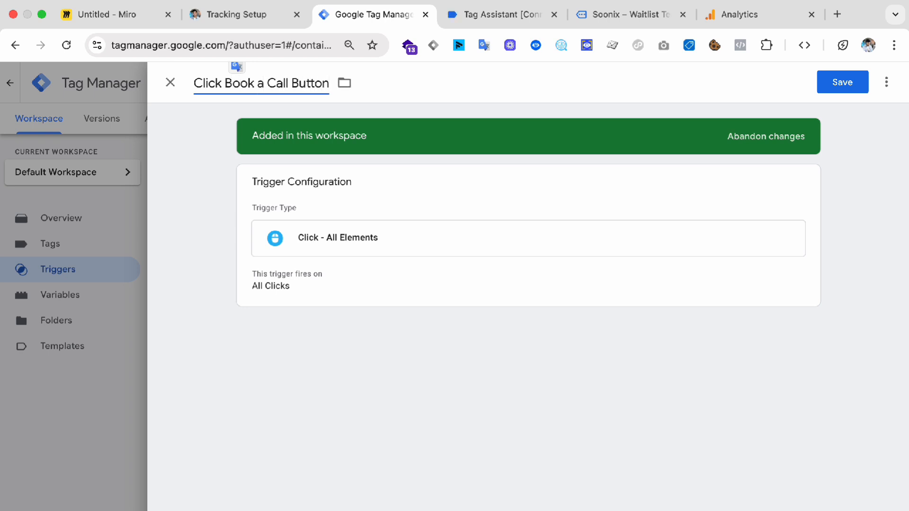
{"action": "left_click", "coordinate": [856, 82]}
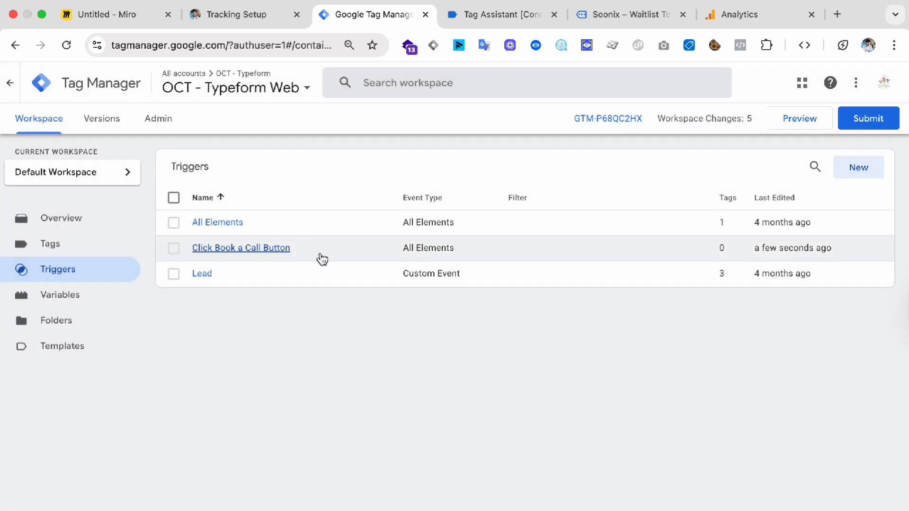
Review the container's tags, the Click event in Tag Assistant, and the headline and embedded content on the Framer page.
{"action": "left_click", "coordinate": [103, 246]}
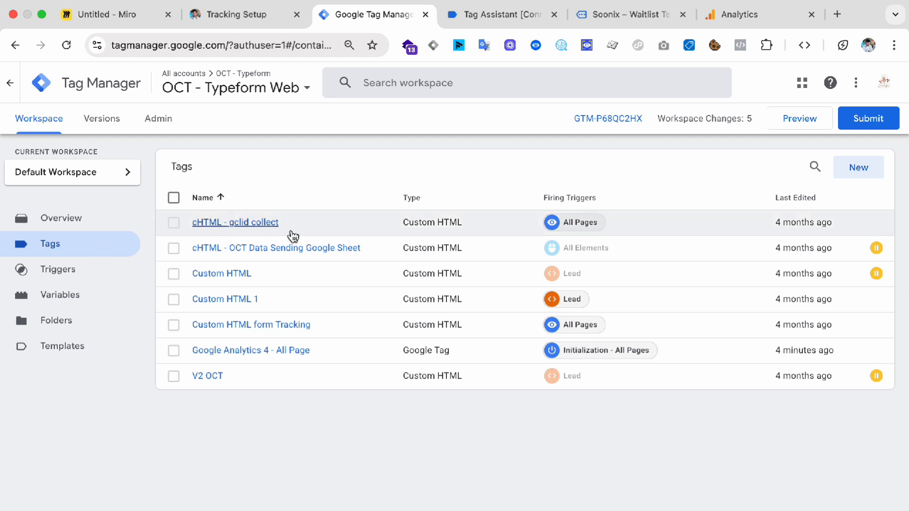
{"action": "left_click", "coordinate": [75, 298]}
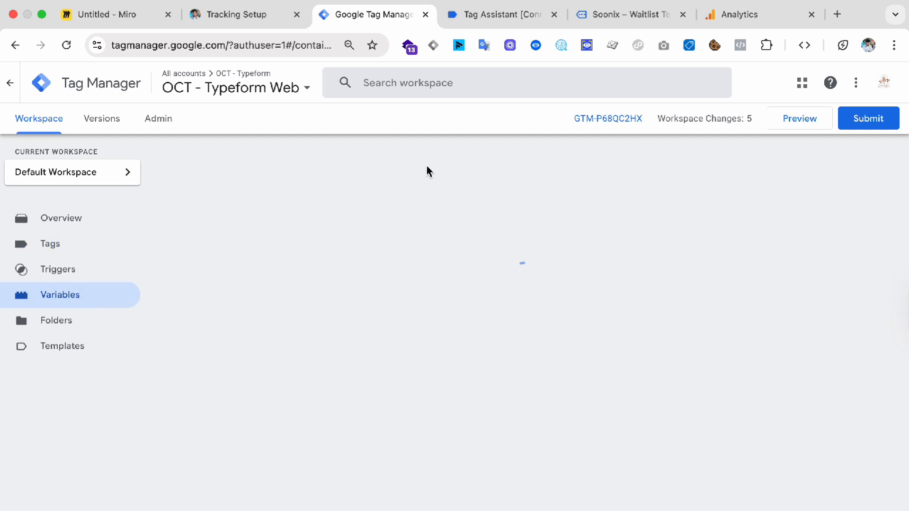
{"action": "left_click", "coordinate": [509, 9]}
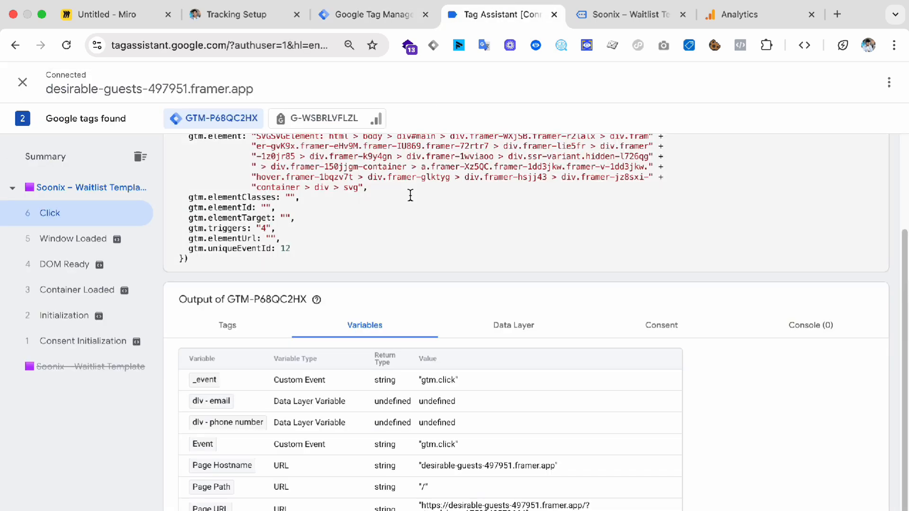
{"action": "left_click", "coordinate": [603, 14]}
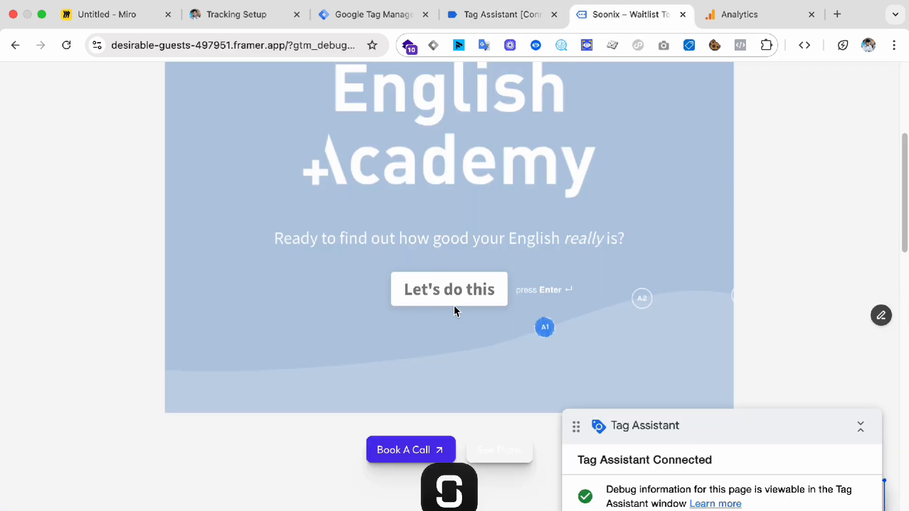
{"action": "scroll", "coordinate": [426, 312], "scroll_direction": "up", "scroll_amount": 6}
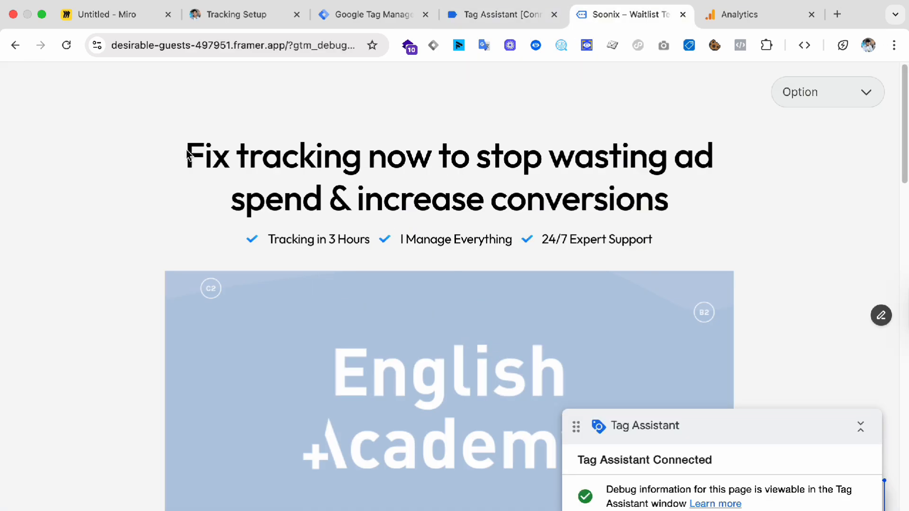
{"action": "left_click_drag", "start_coordinate": [179, 151], "coordinate": [513, 446]}
{"action": "scroll", "coordinate": [520, 394], "scroll_direction": "down", "scroll_amount": 10}
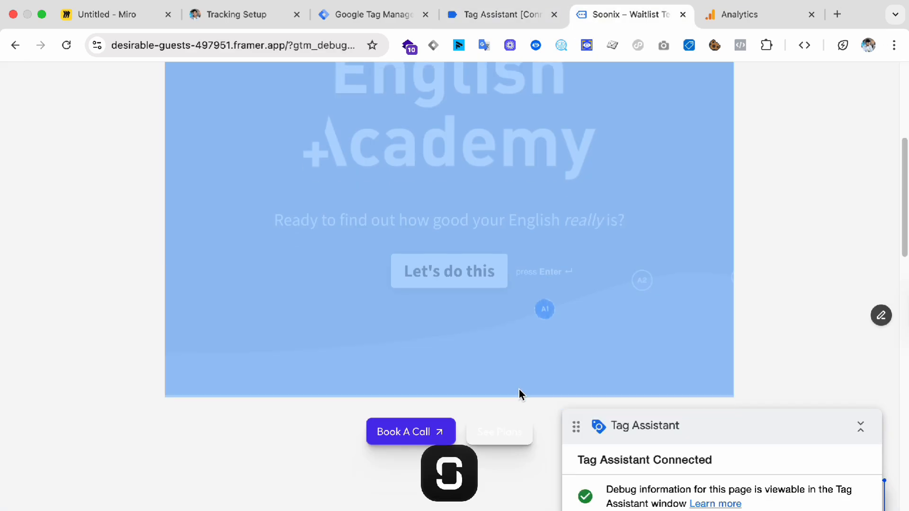
{"action": "scroll", "coordinate": [520, 397], "scroll_direction": "up", "scroll_amount": 10}
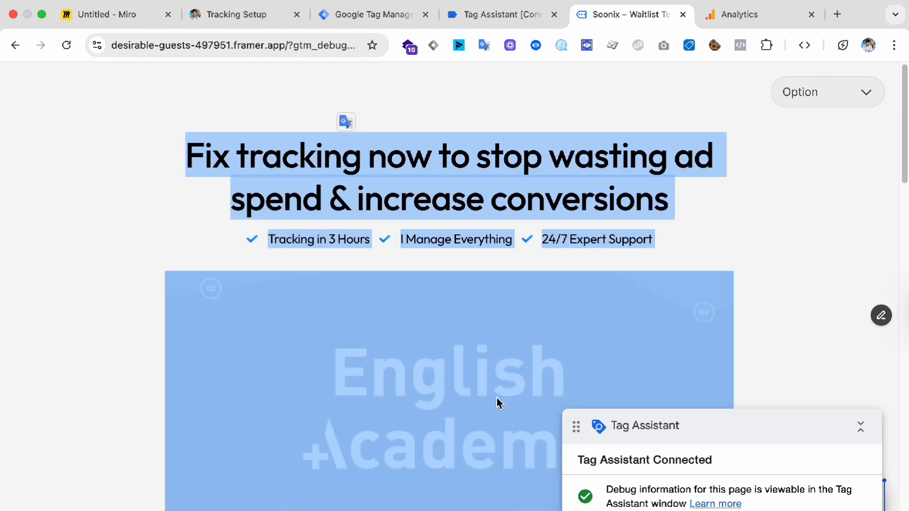
{"action": "left_click", "coordinate": [229, 172]}
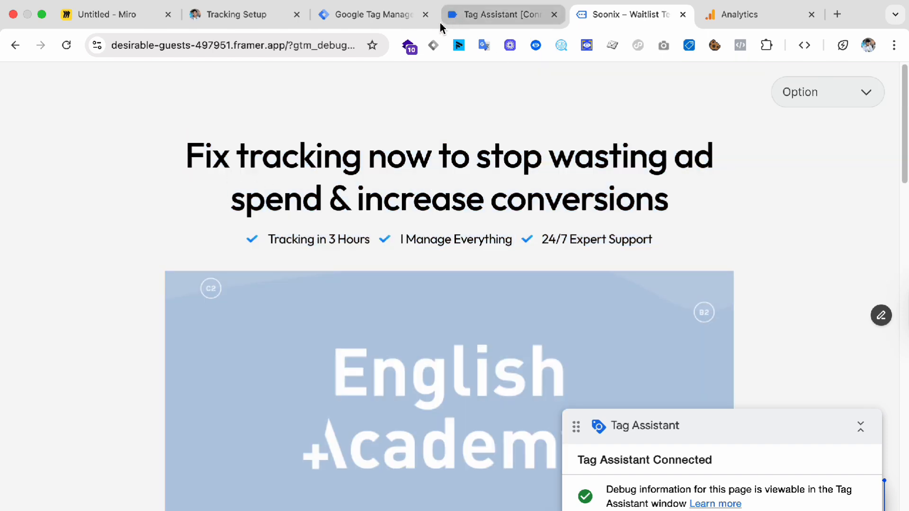
Return to Google Tag Manager and examine the container's built-in and user-defined variables.
{"action": "left_click", "coordinate": [349, 14]}
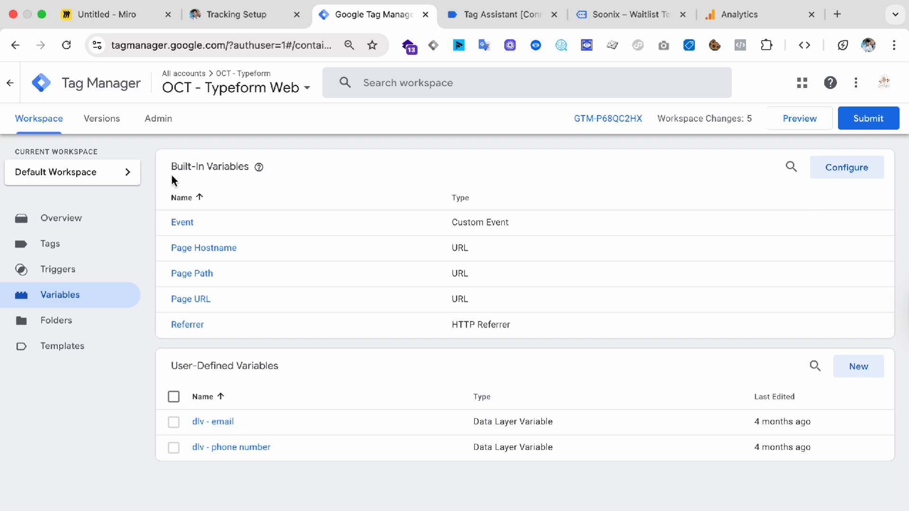
{"action": "left_click_drag", "start_coordinate": [173, 176], "coordinate": [238, 172]}
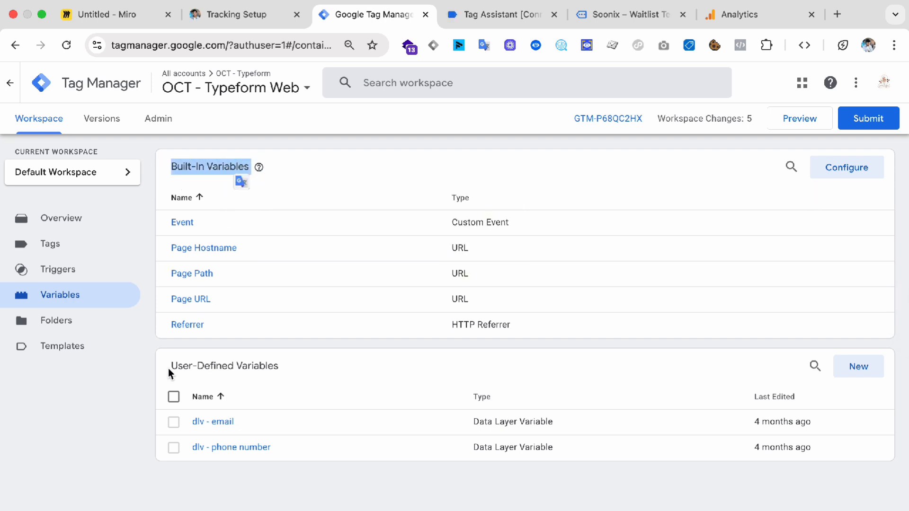
{"action": "left_click_drag", "start_coordinate": [170, 369], "coordinate": [379, 365]}
{"action": "left_click_drag", "start_coordinate": [176, 170], "coordinate": [259, 169]}
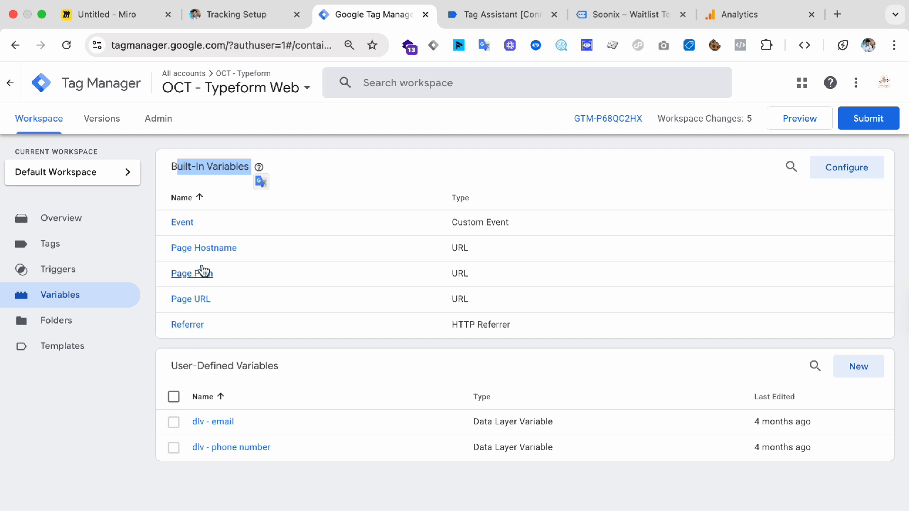
{"action": "left_click", "coordinate": [186, 163]}
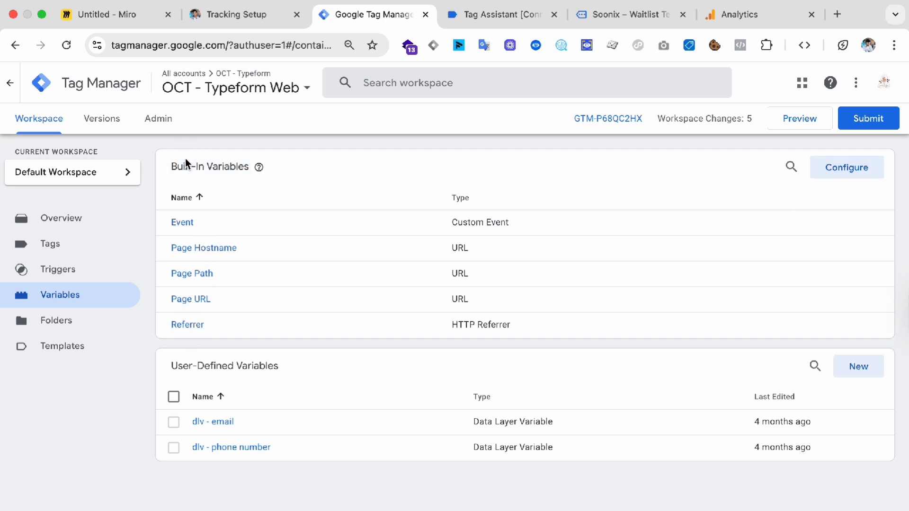
Enable the built-in utility variables HTML ID, Random Number, Container Version, Container ID and Environment Name.
{"action": "left_click", "coordinate": [841, 169]}
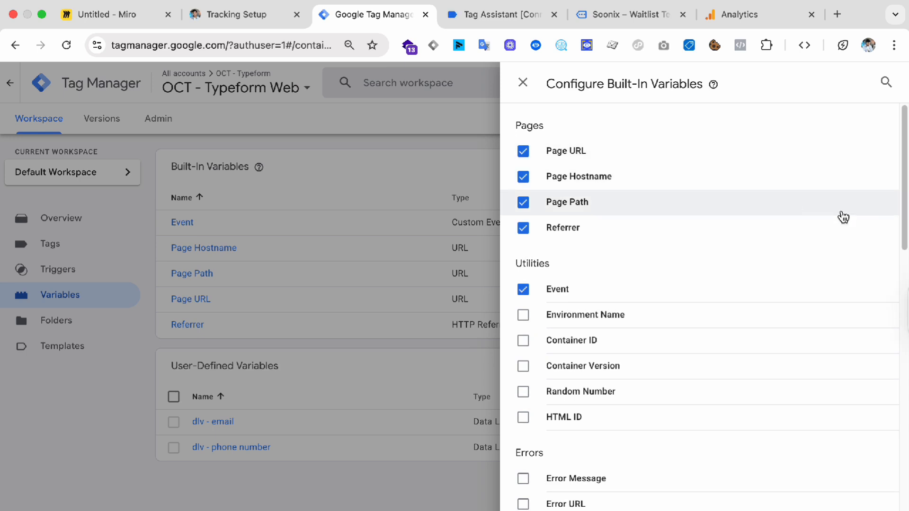
{"action": "left_click", "coordinate": [570, 426]}
{"action": "left_click", "coordinate": [583, 400]}
{"action": "left_click", "coordinate": [594, 367]}
{"action": "left_click", "coordinate": [594, 341]}
{"action": "left_click", "coordinate": [598, 316]}
Enable the built-in error variables Debug Mode, Error Line, Error URL and Error Message.
{"action": "scroll", "coordinate": [625, 409], "scroll_direction": "down", "scroll_amount": 1}
{"action": "scroll", "coordinate": [620, 417], "scroll_direction": "down", "scroll_amount": 3}
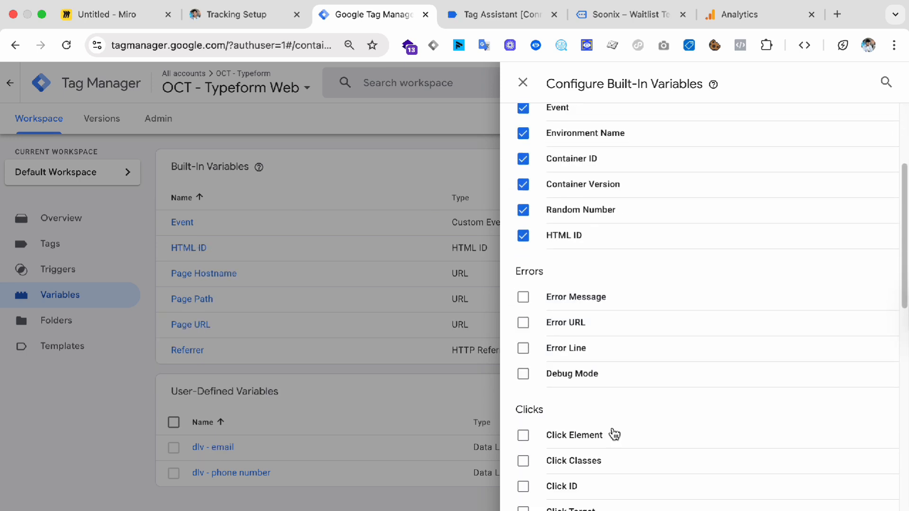
{"action": "left_click", "coordinate": [604, 394]}
{"action": "left_click", "coordinate": [602, 369]}
{"action": "left_click", "coordinate": [608, 338]}
{"action": "left_click", "coordinate": [606, 315]}
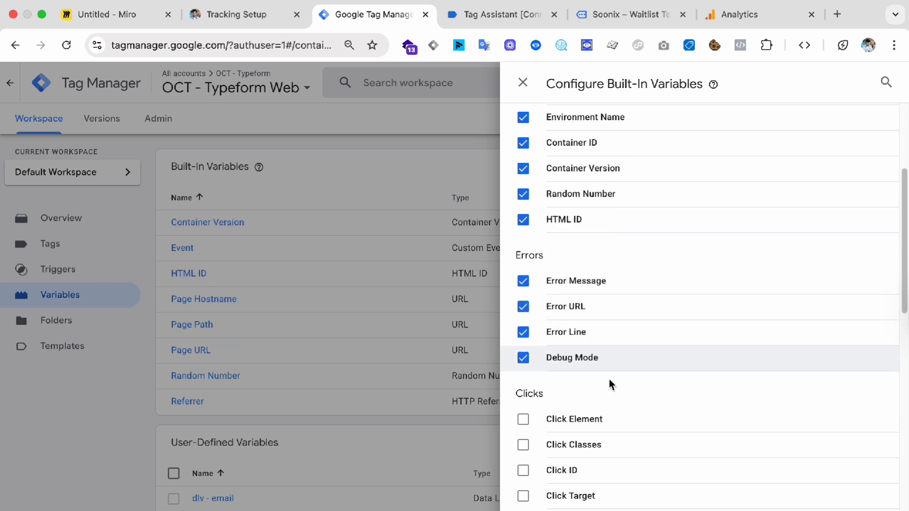
Enable all built-in click variables (Click Element, Classes, ID, Target, URL and Text), then close the configuration and check the variable list.
{"action": "scroll", "coordinate": [608, 382], "scroll_direction": "down", "scroll_amount": 10}
{"action": "scroll", "coordinate": [608, 383], "scroll_direction": "up", "scroll_amount": 3}
{"action": "scroll", "coordinate": [610, 386], "scroll_direction": "up", "scroll_amount": 2}
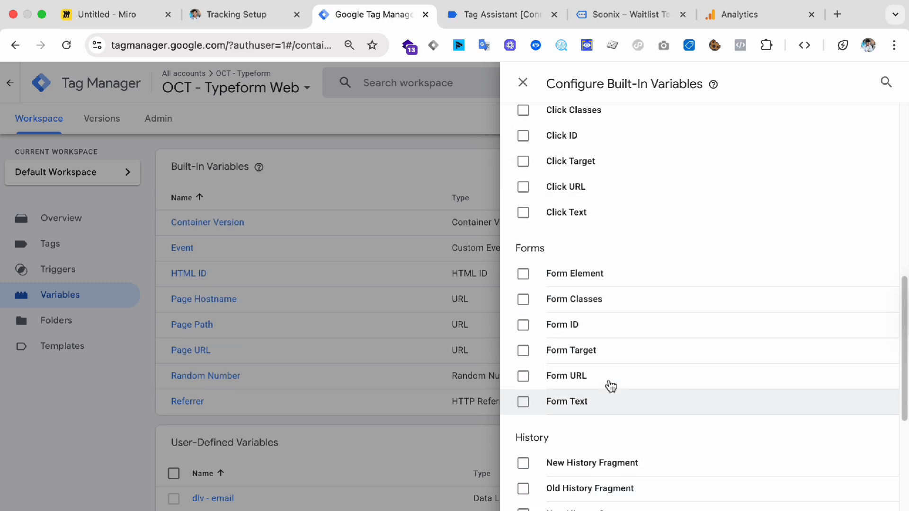
{"action": "scroll", "coordinate": [607, 386], "scroll_direction": "down", "scroll_amount": 2}
{"action": "scroll", "coordinate": [609, 384], "scroll_direction": "up", "scroll_amount": 5}
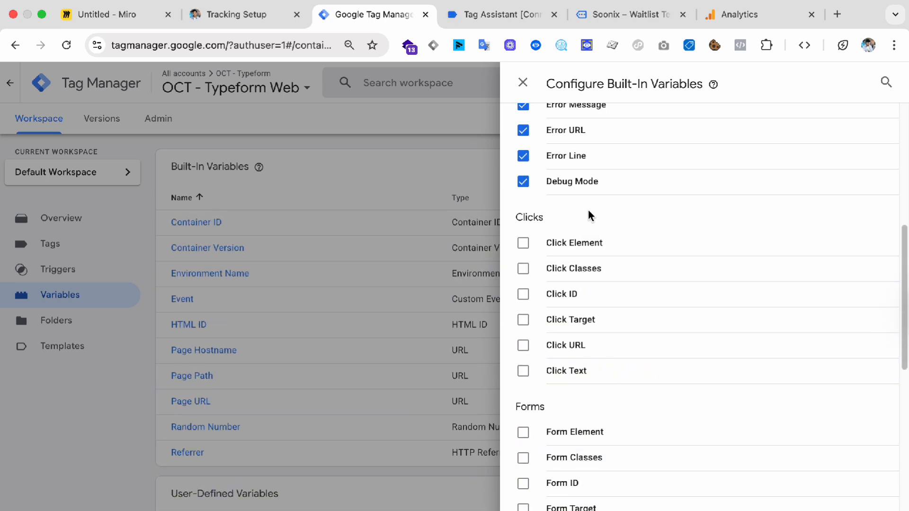
{"action": "left_click_drag", "start_coordinate": [517, 219], "coordinate": [544, 220]}
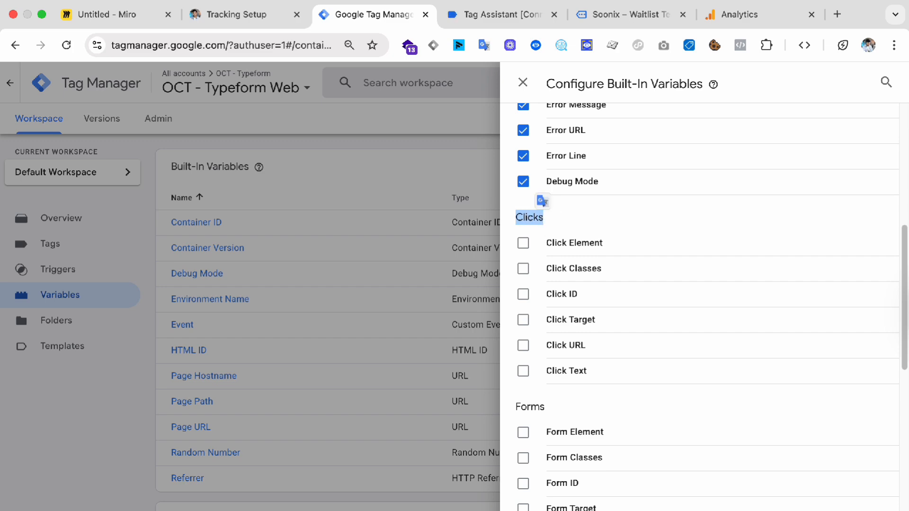
{"action": "left_click", "coordinate": [603, 370]}
{"action": "left_click", "coordinate": [602, 348]}
{"action": "left_click", "coordinate": [623, 321]}
{"action": "left_click", "coordinate": [631, 274]}
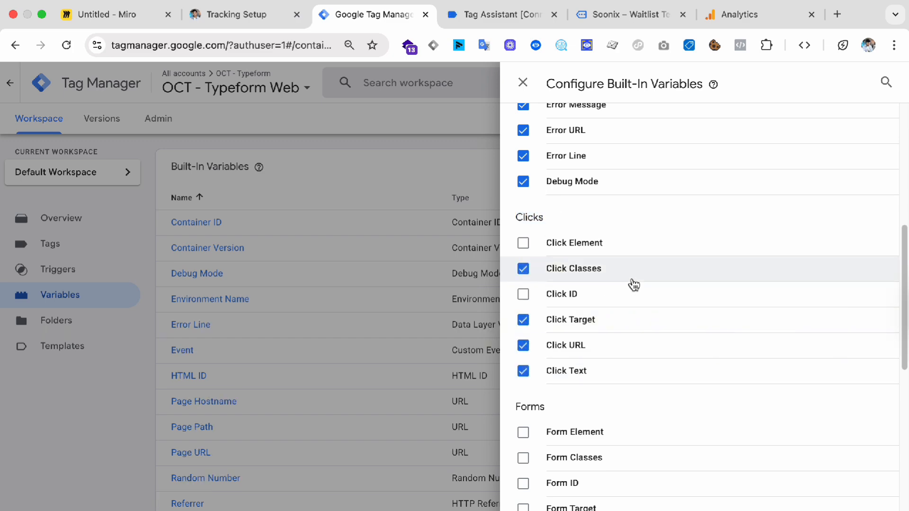
{"action": "left_click", "coordinate": [627, 294]}
{"action": "left_click", "coordinate": [628, 255]}
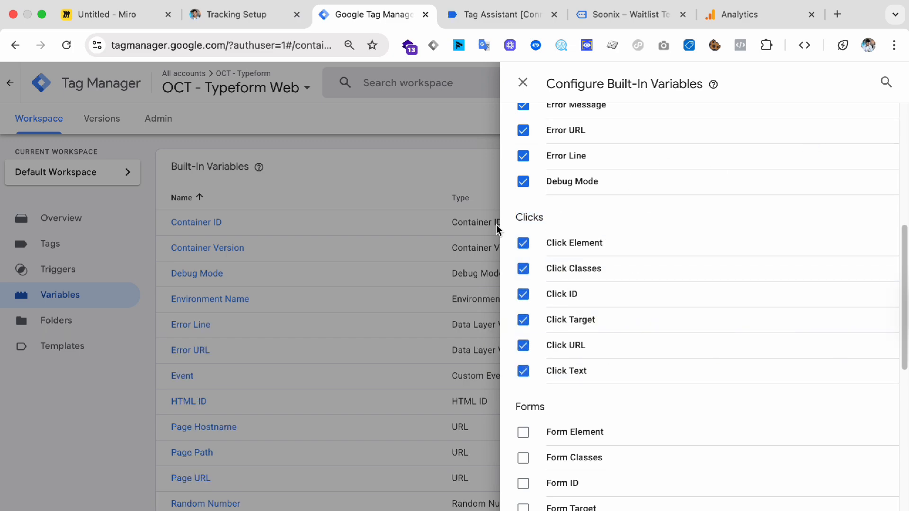
{"action": "left_click", "coordinate": [494, 249]}
{"action": "scroll", "coordinate": [183, 429], "scroll_direction": "down", "scroll_amount": 4}
{"action": "scroll", "coordinate": [183, 428], "scroll_direction": "up", "scroll_amount": 4}
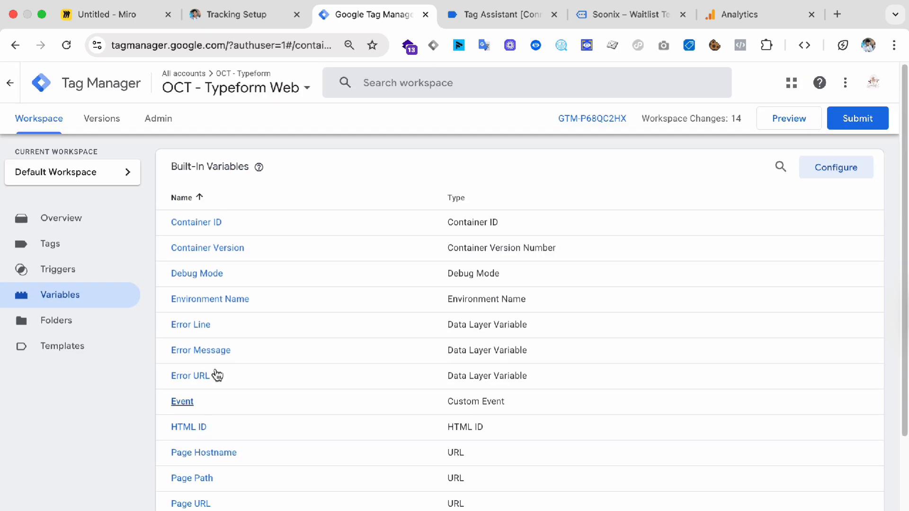
Relaunch the container preview, dismiss the site connection dialog, and check the existing Framer page's connection to Tag Assistant.
{"action": "left_click", "coordinate": [777, 124]}
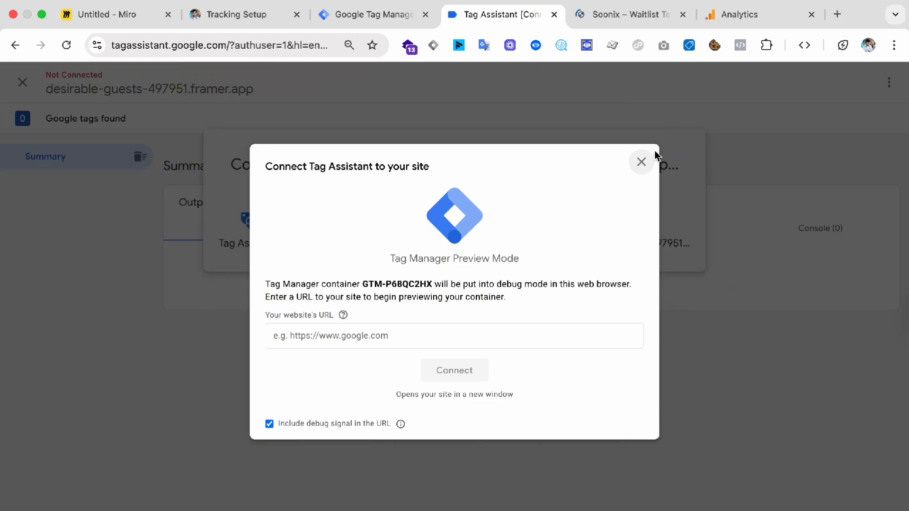
{"action": "left_click", "coordinate": [641, 161]}
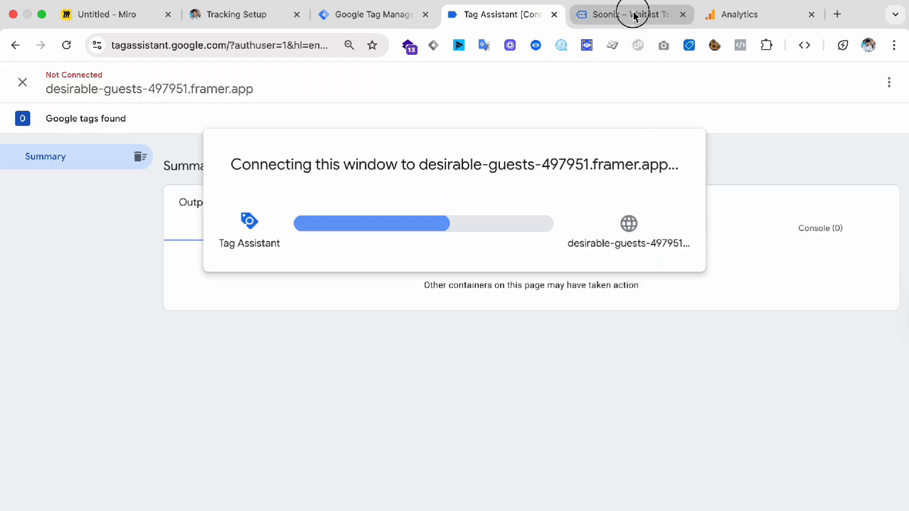
{"action": "left_click", "coordinate": [635, 15]}
{"action": "left_click", "coordinate": [495, 15]}
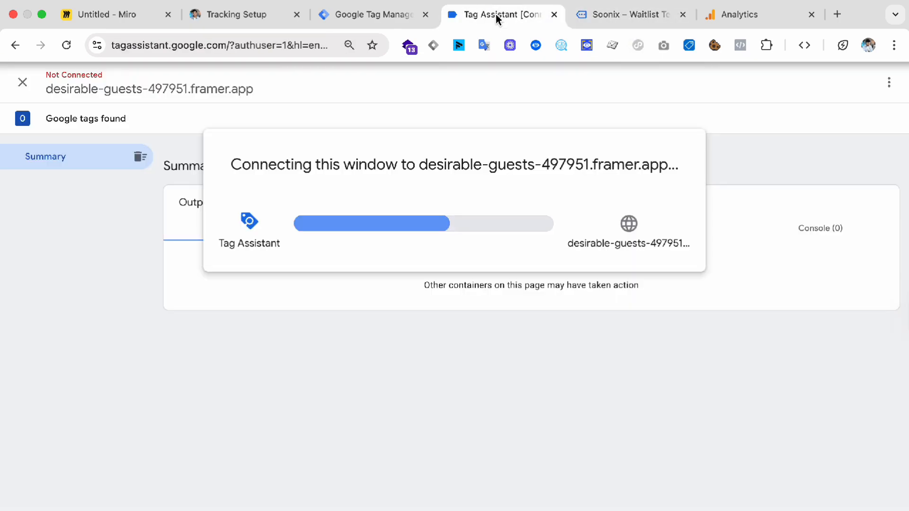